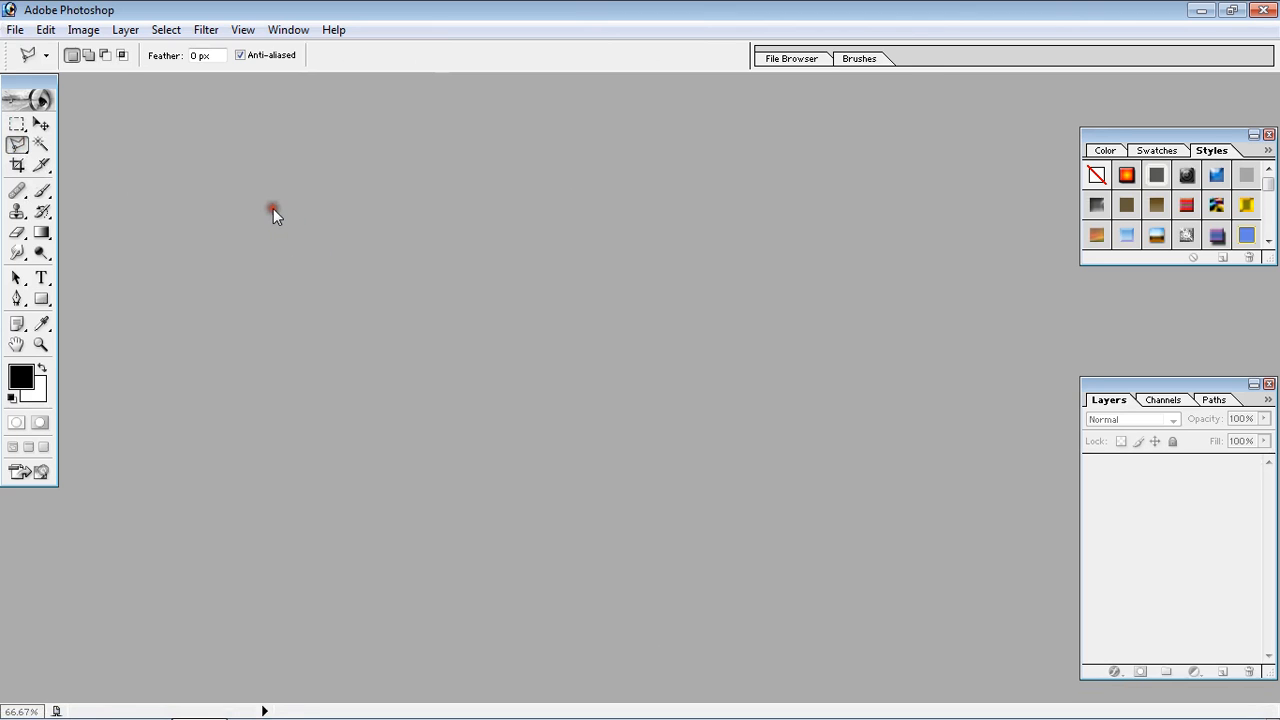
- Select the photos an3, Anchor-Anasuya-new-Hot-photos-015 and an1 together in the Images folder for opening
{"action": "double_click", "coordinate": [273, 208]}
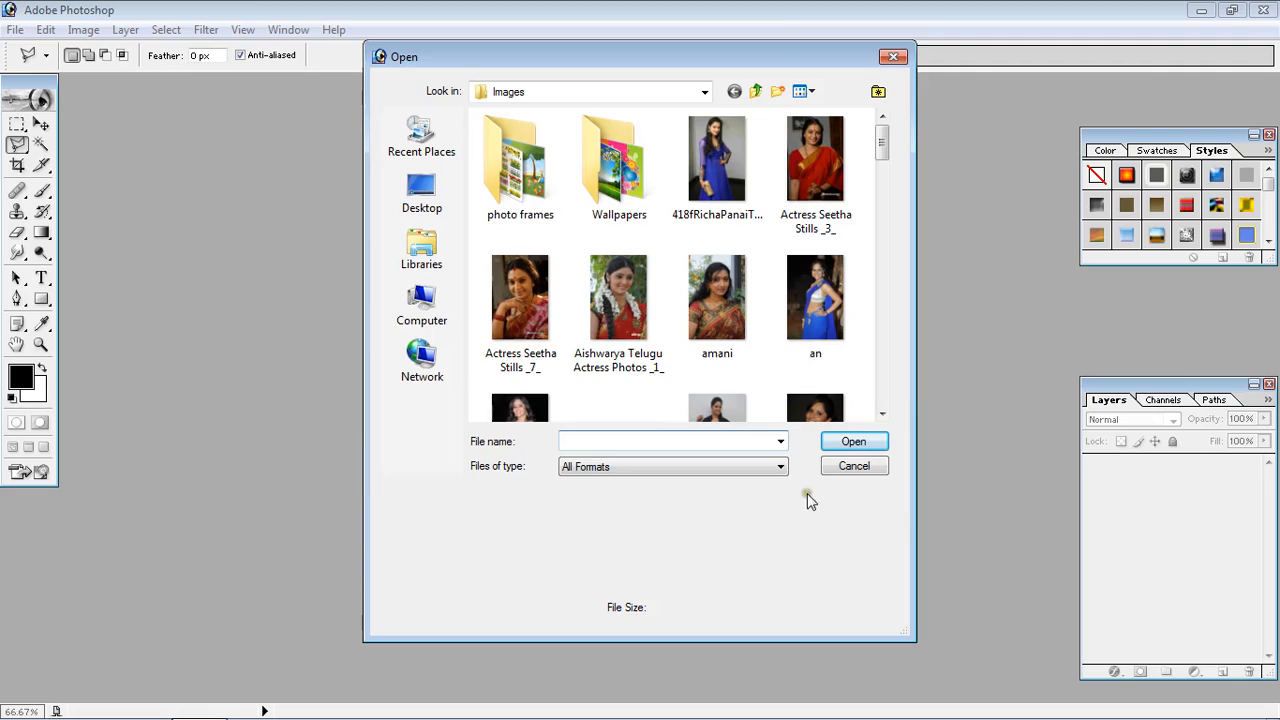
{"action": "left_click", "coordinate": [862, 465]}
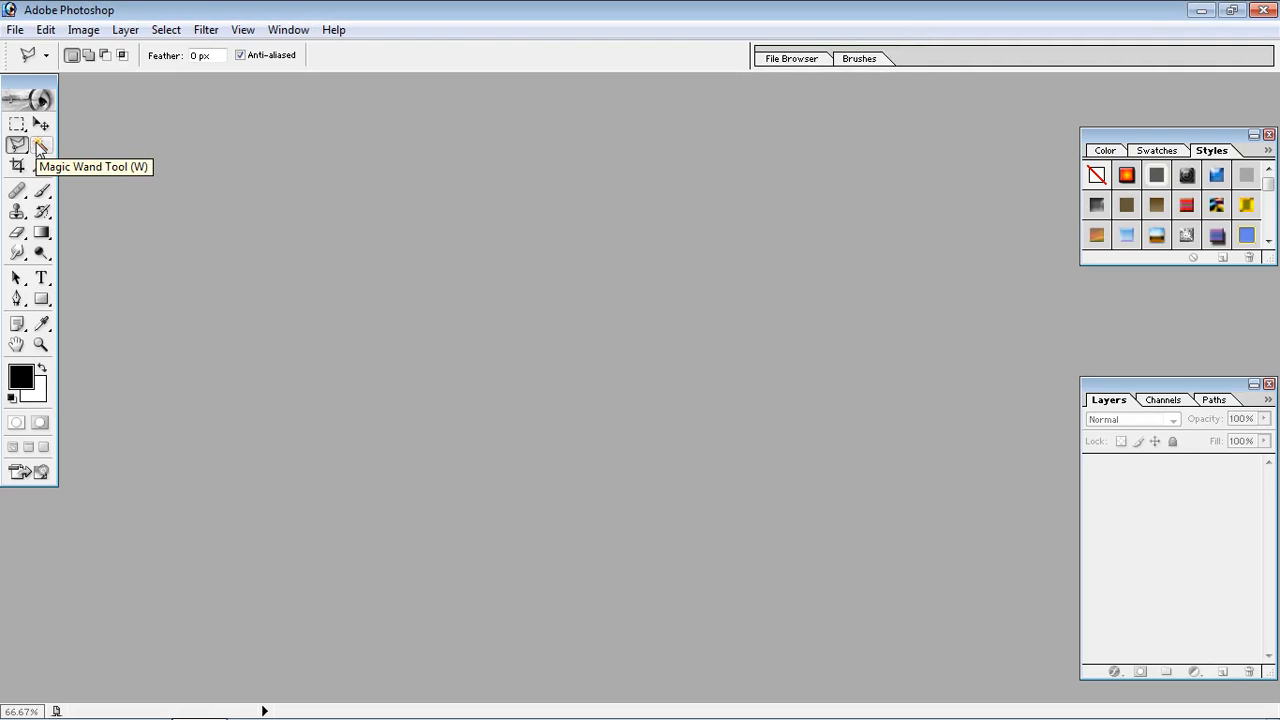
{"action": "double_click", "coordinate": [326, 243]}
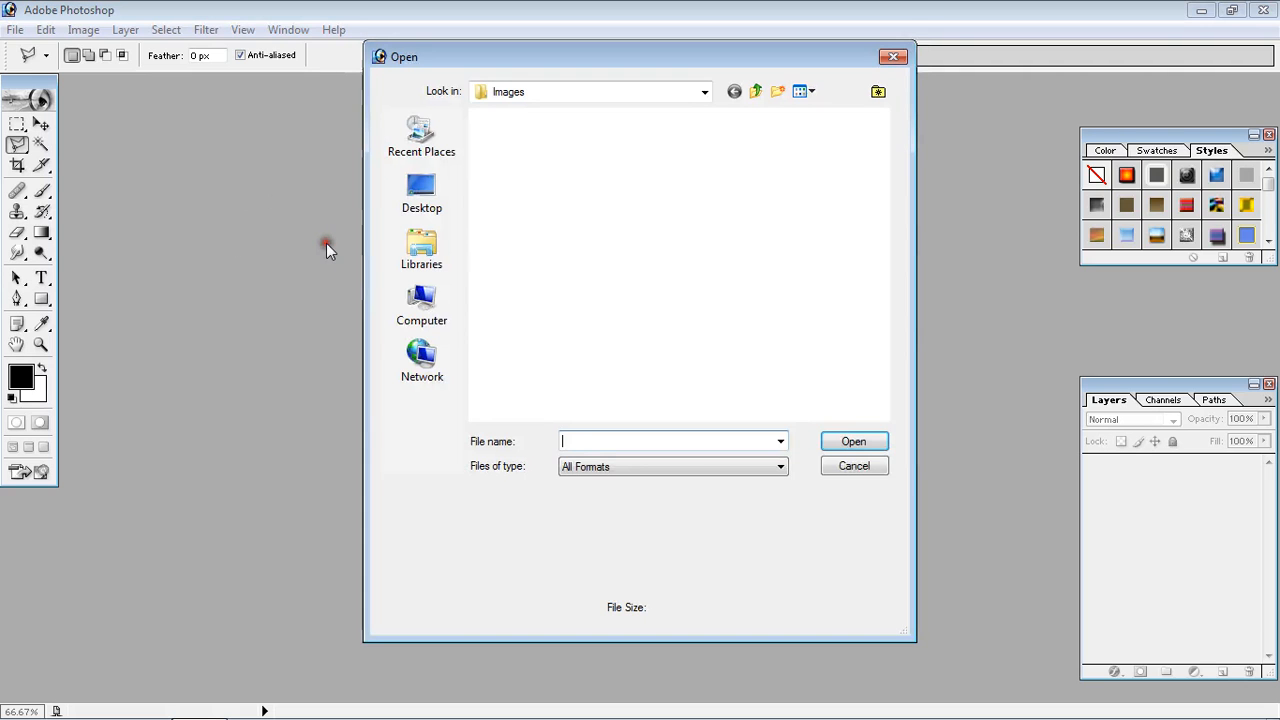
{"action": "left_click", "coordinate": [815, 316]}
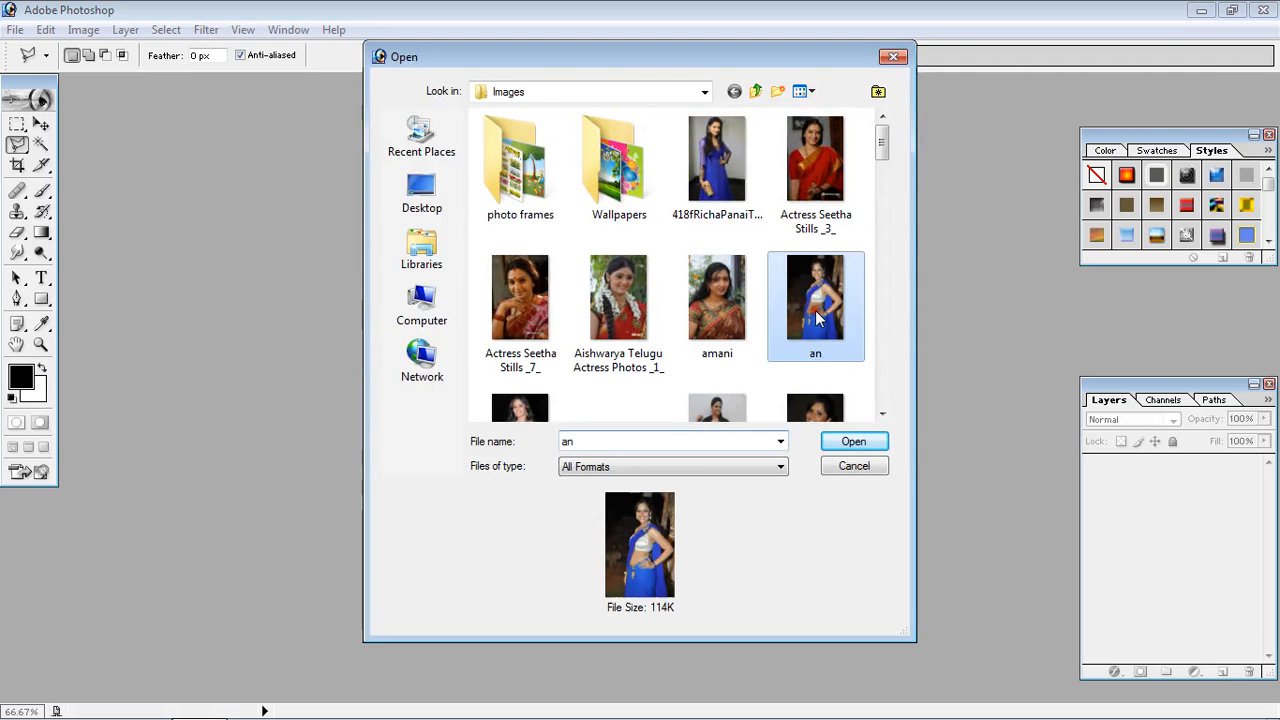
{"action": "key", "text": "Down"}
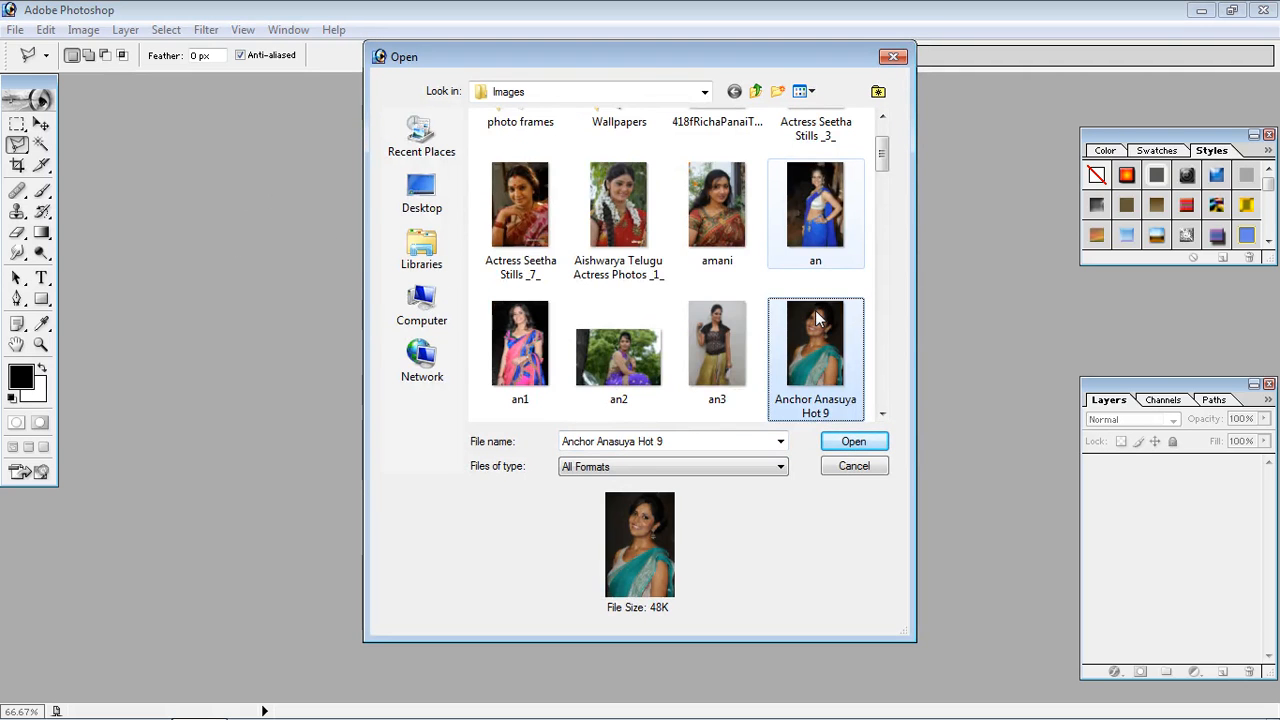
{"action": "key", "text": "Down"}
{"action": "key", "text": "Left"}
{"action": "key", "text": "Up"}
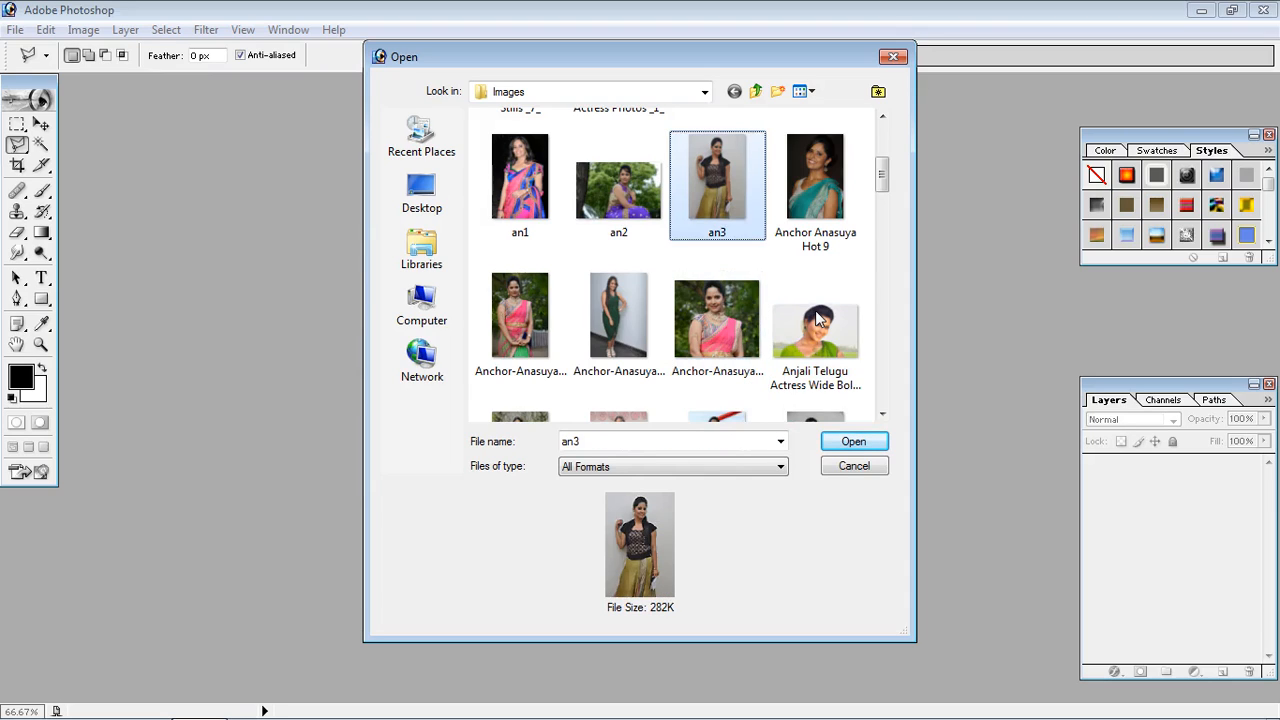
{"action": "left_click", "coordinate": [627, 342], "text": "ctrl"}
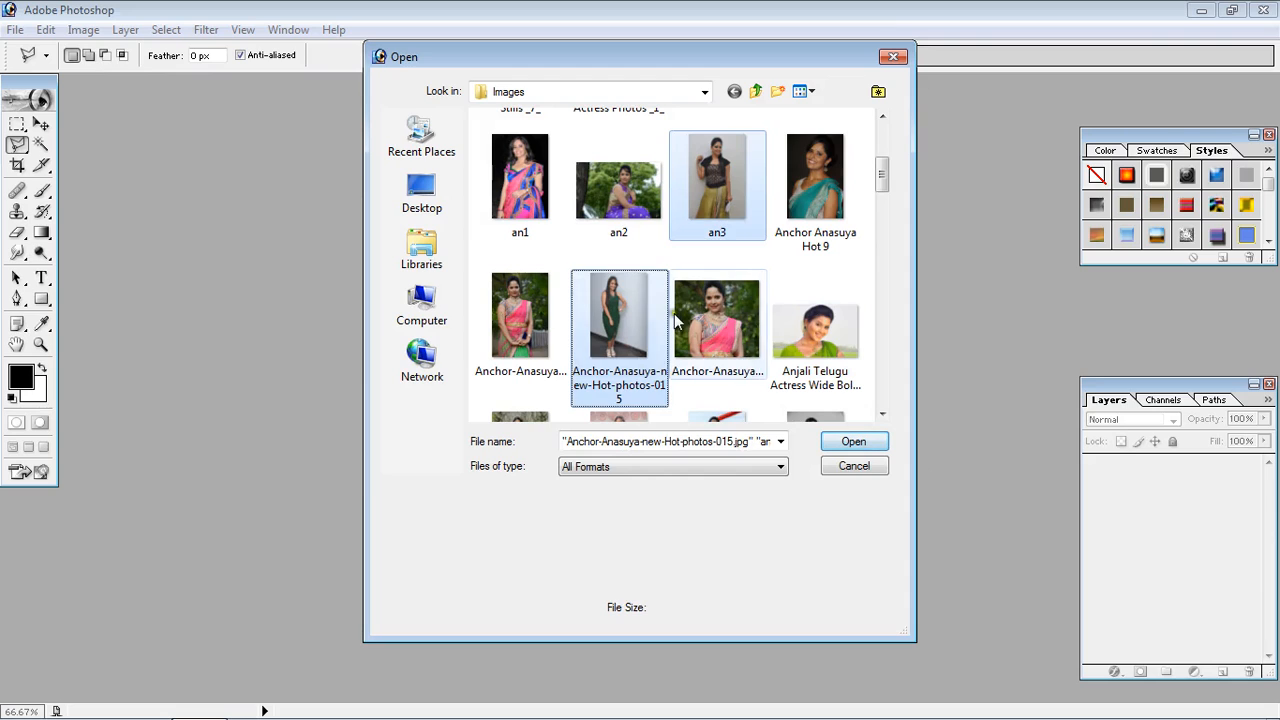
{"action": "left_click", "coordinate": [519, 203], "text": "ctrl"}
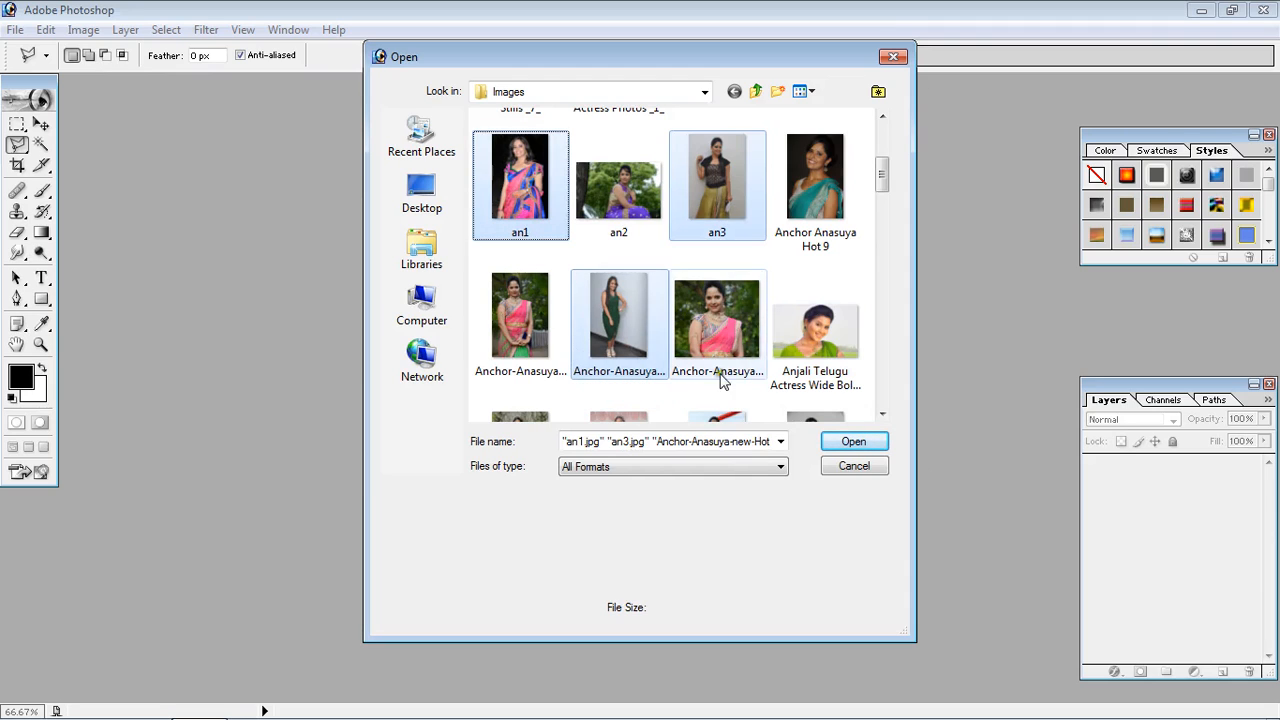
- Add two more photos to the selection, including sudha.jpg, open them all, and move the sudha.jpg window clear of the others
{"action": "left_click", "coordinate": [880, 416]}
{"action": "left_click", "coordinate": [880, 416]}
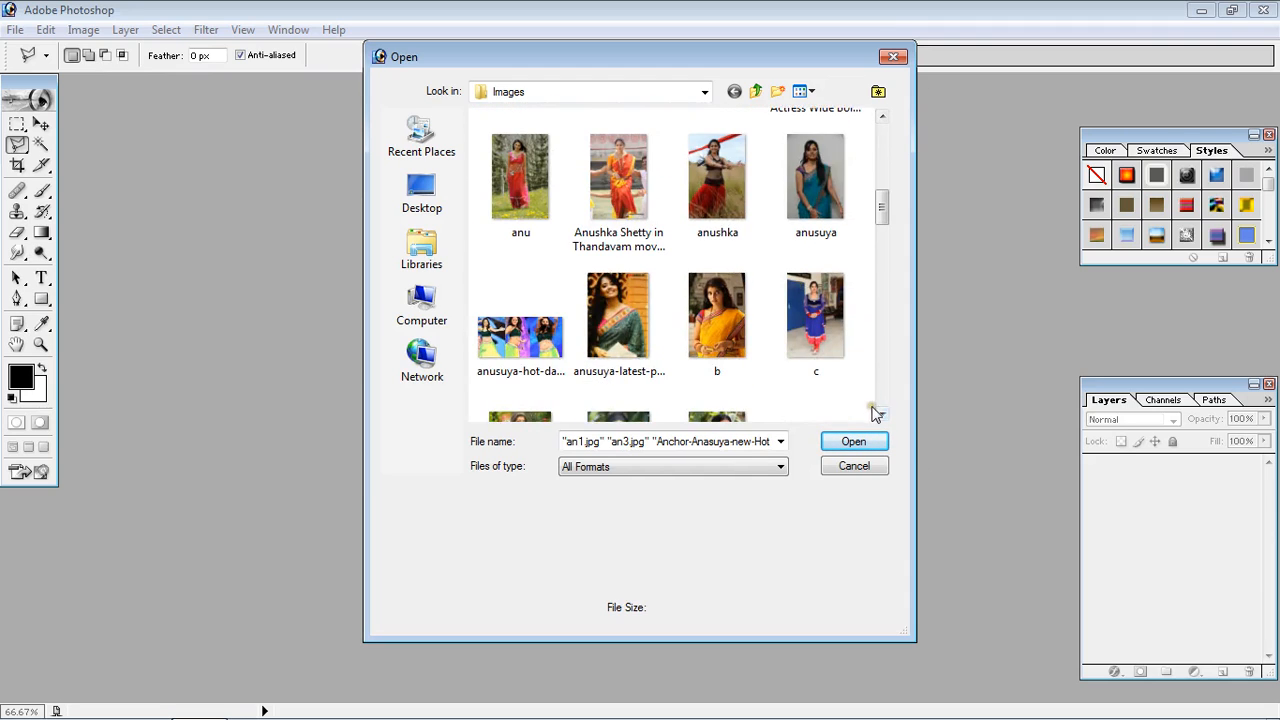
{"action": "left_click", "coordinate": [881, 413]}
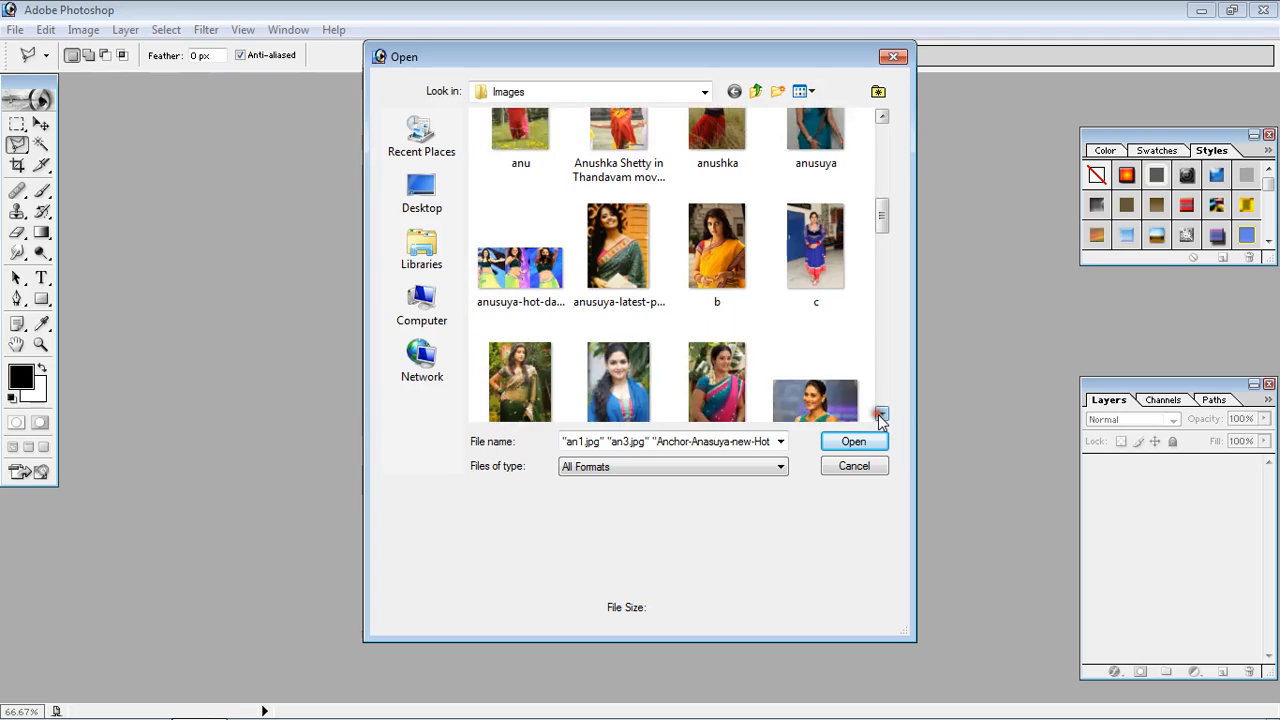
{"action": "left_click", "coordinate": [845, 370], "text": "ctrl"}
{"action": "left_click_drag", "start_coordinate": [880, 416], "coordinate": [880, 416]}
{"action": "left_click", "coordinate": [717, 315], "text": "ctrl"}
{"action": "left_click", "coordinate": [858, 442]}
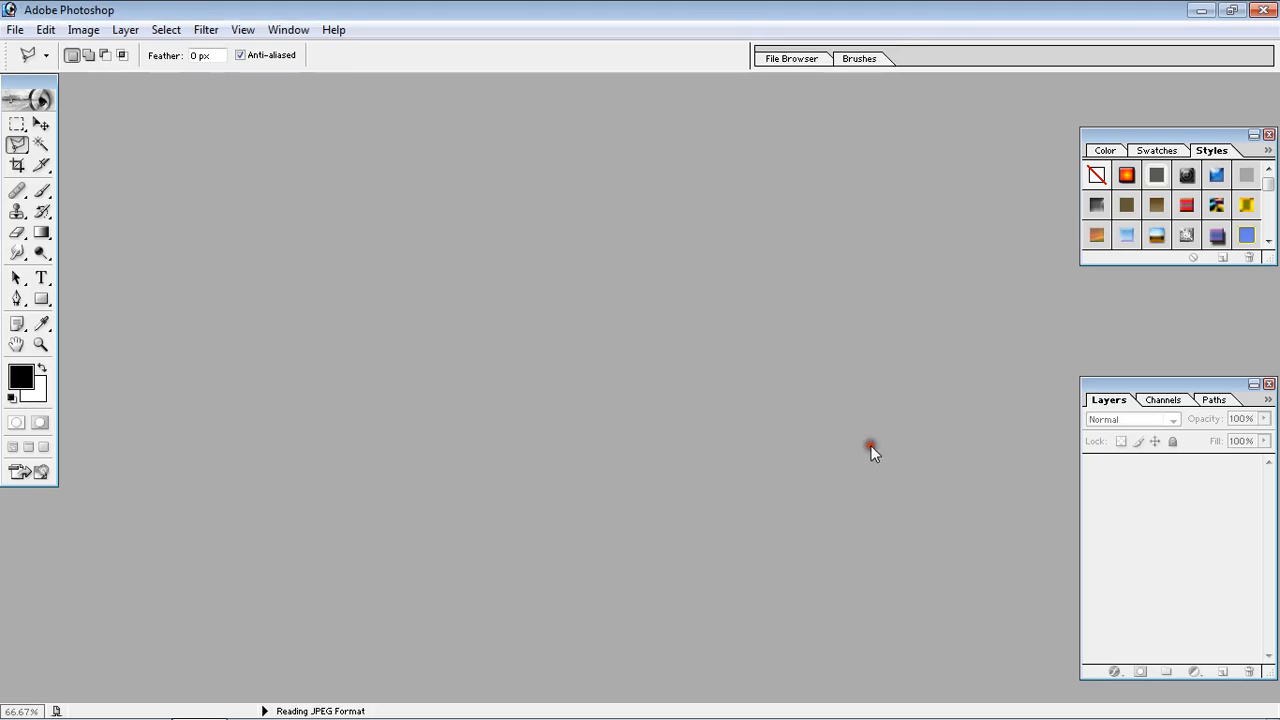
{"action": "left_click_drag", "start_coordinate": [287, 119], "coordinate": [526, 100]}
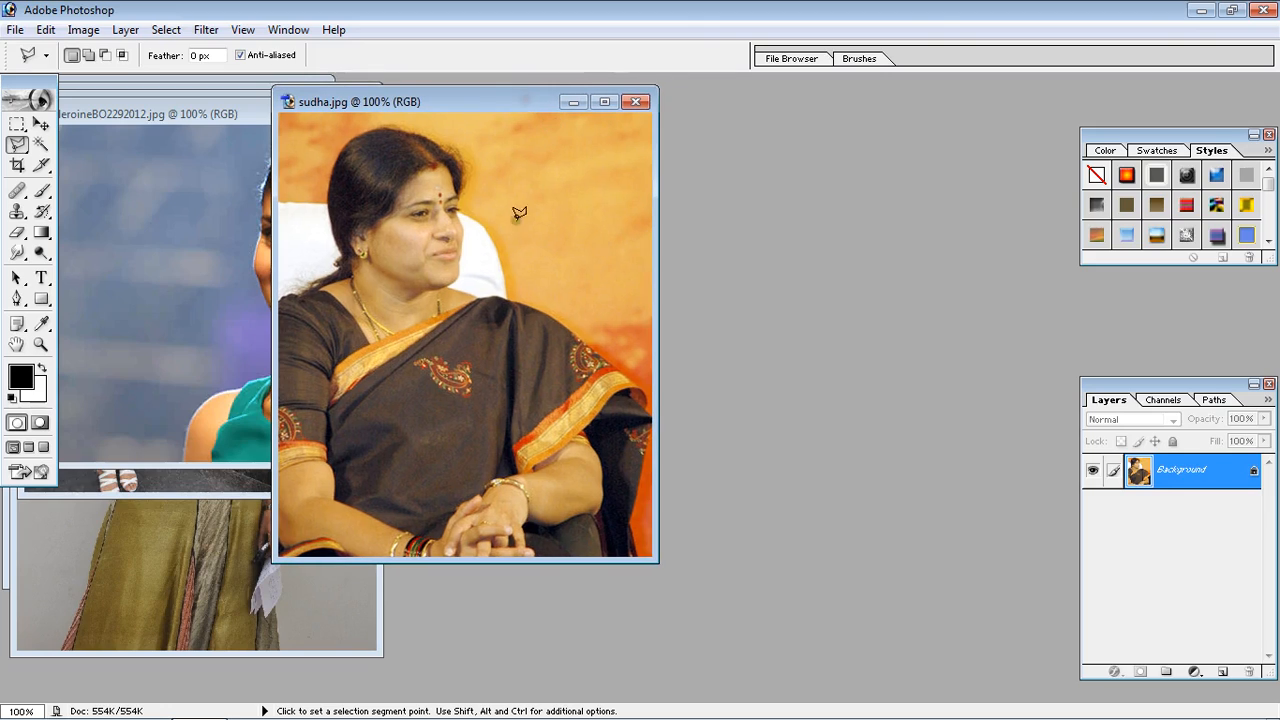
- Try the Magic Wand at tolerance 32 on the orange background, sari, face and neck in sudha.jpg, clearing the resulting selections
{"action": "left_click", "coordinate": [42, 146]}
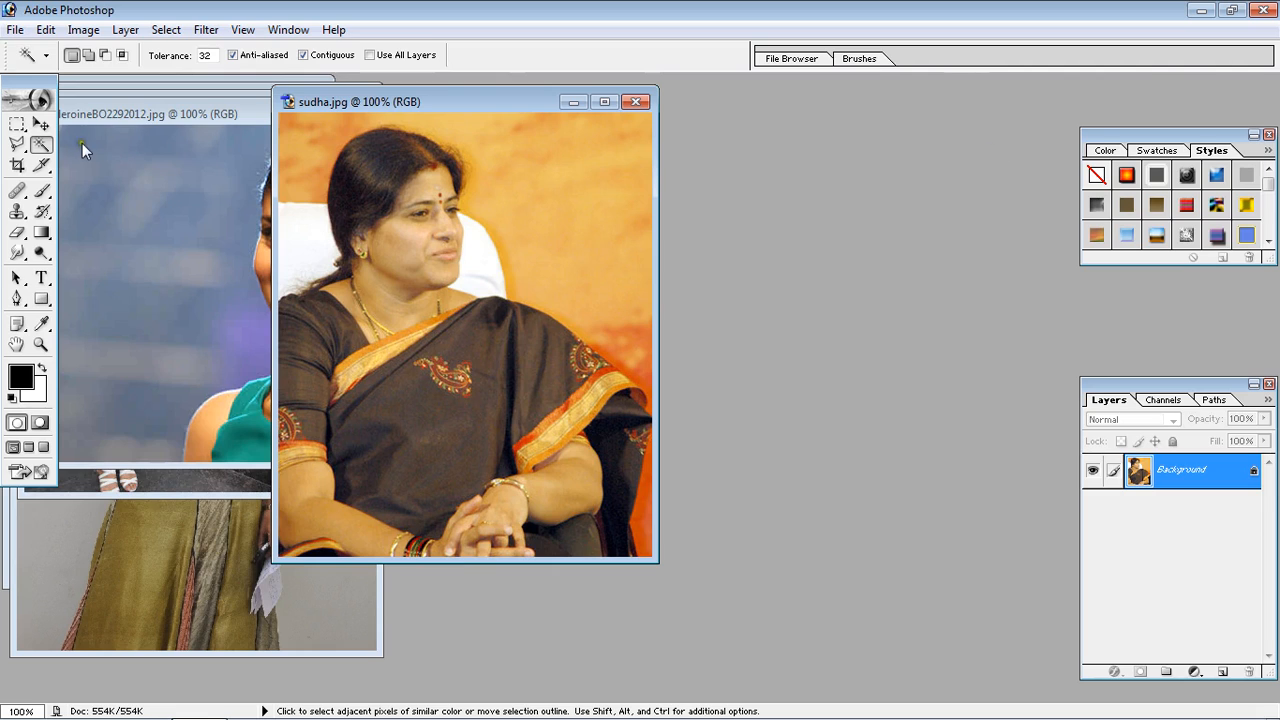
{"action": "left_click", "coordinate": [555, 224]}
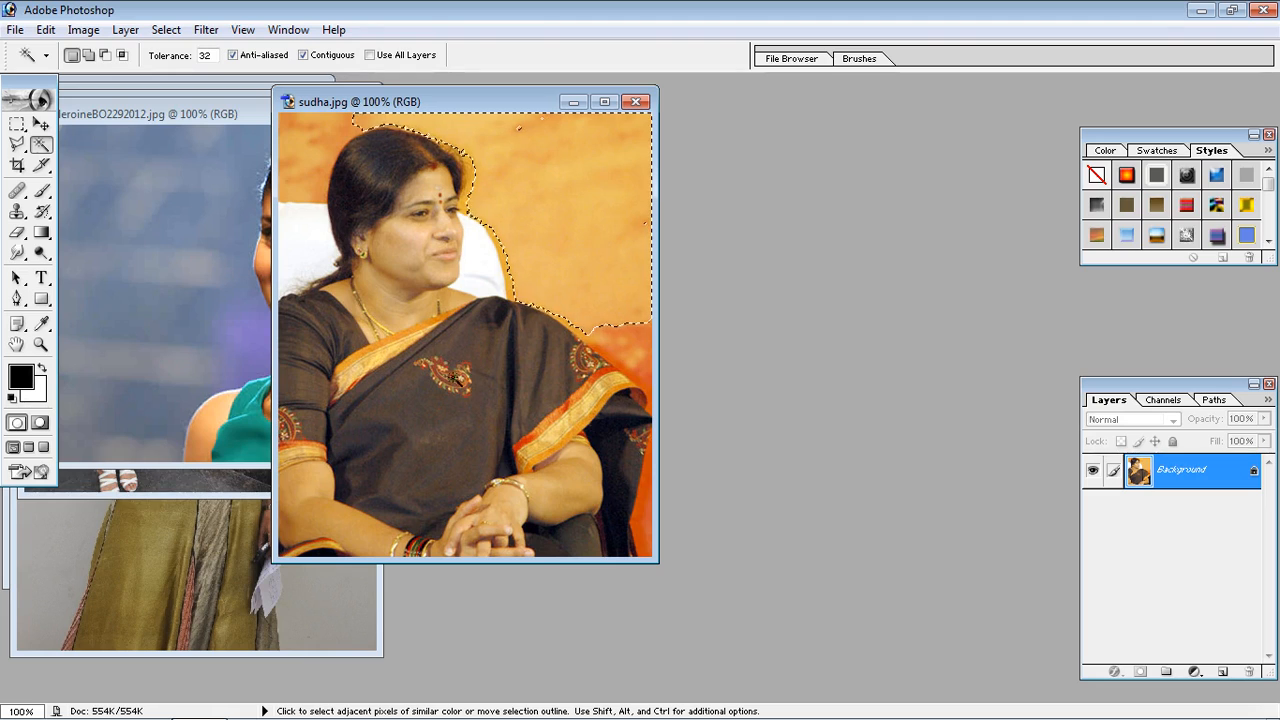
{"action": "left_click", "coordinate": [445, 390]}
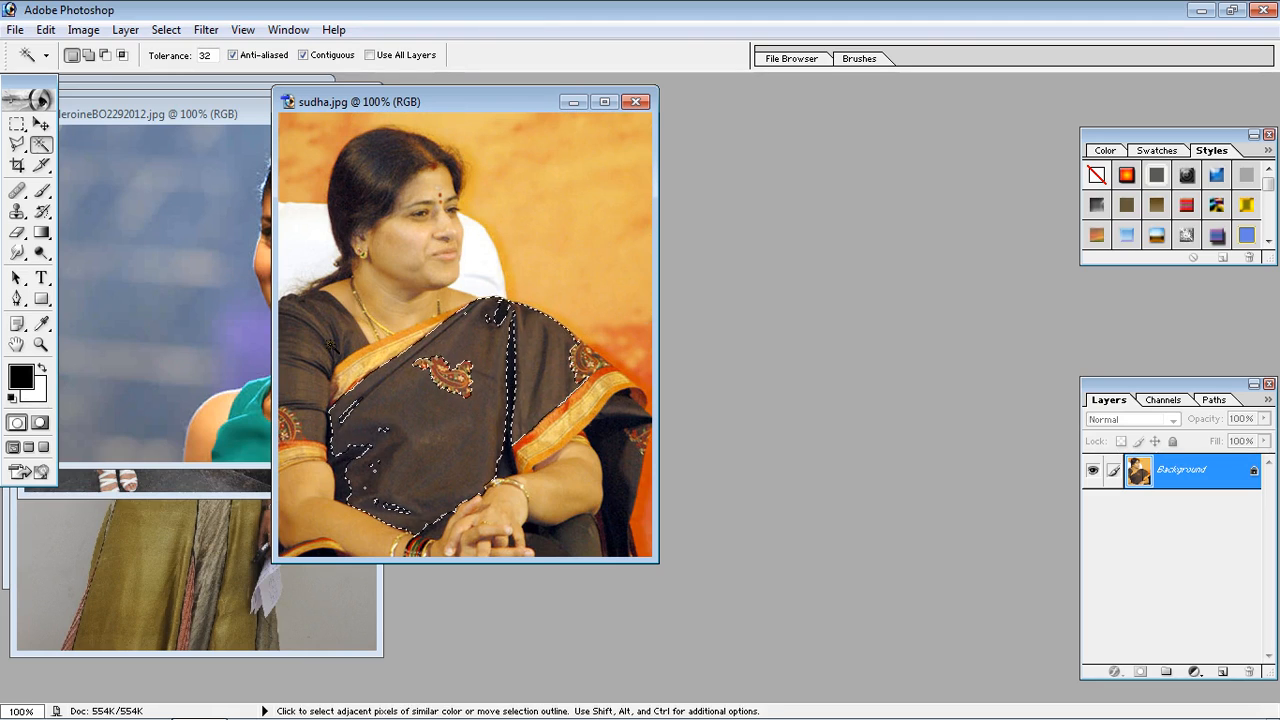
{"action": "left_click", "coordinate": [410, 235]}
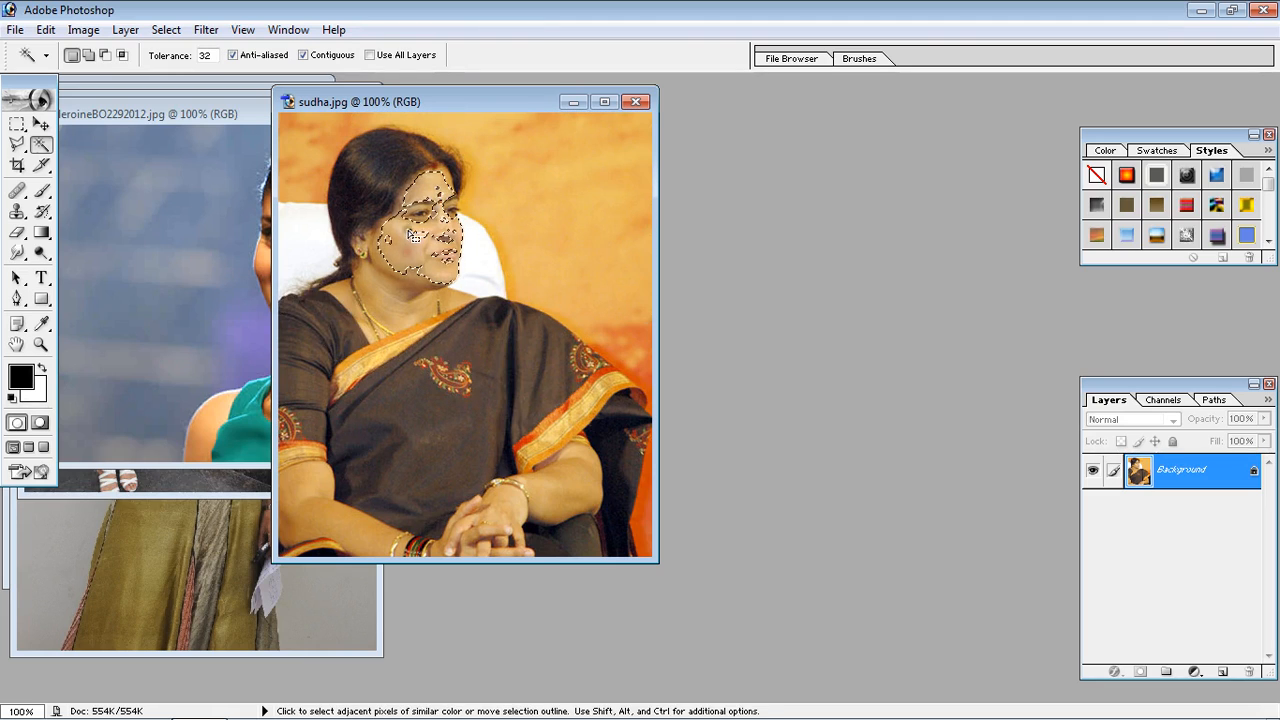
{"action": "left_click", "coordinate": [392, 311]}
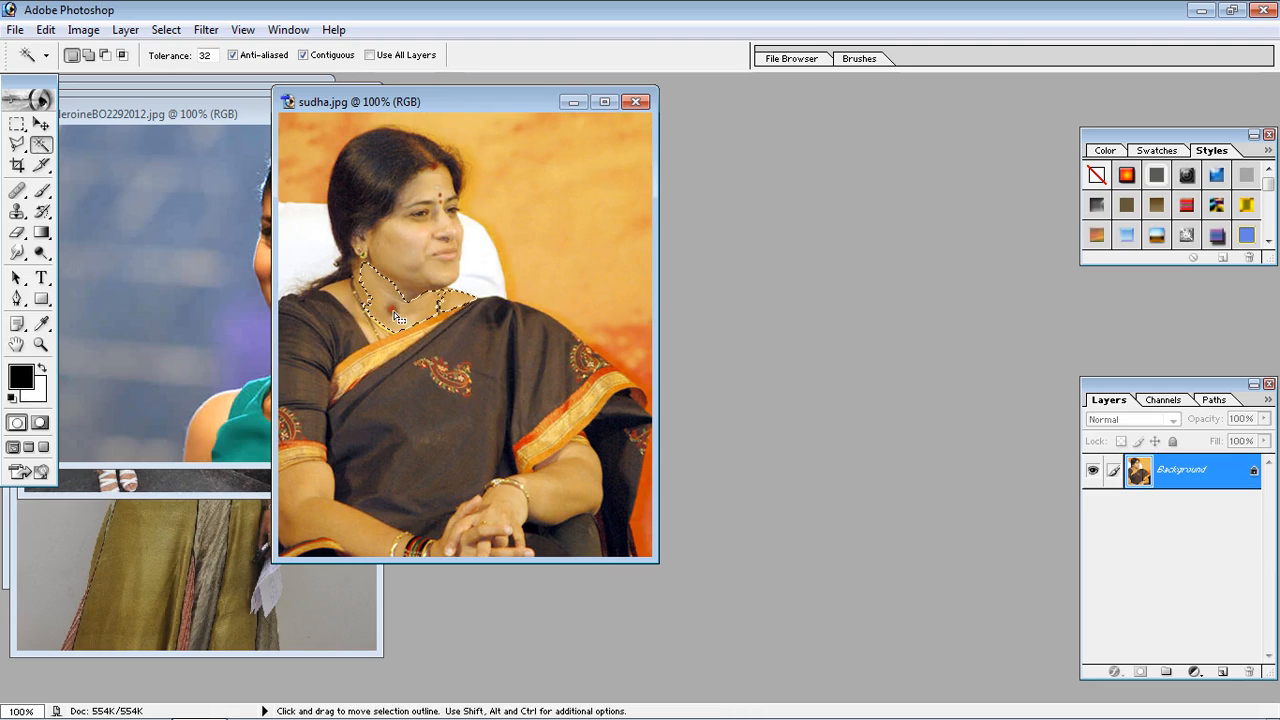
{"action": "left_click", "coordinate": [400, 312]}
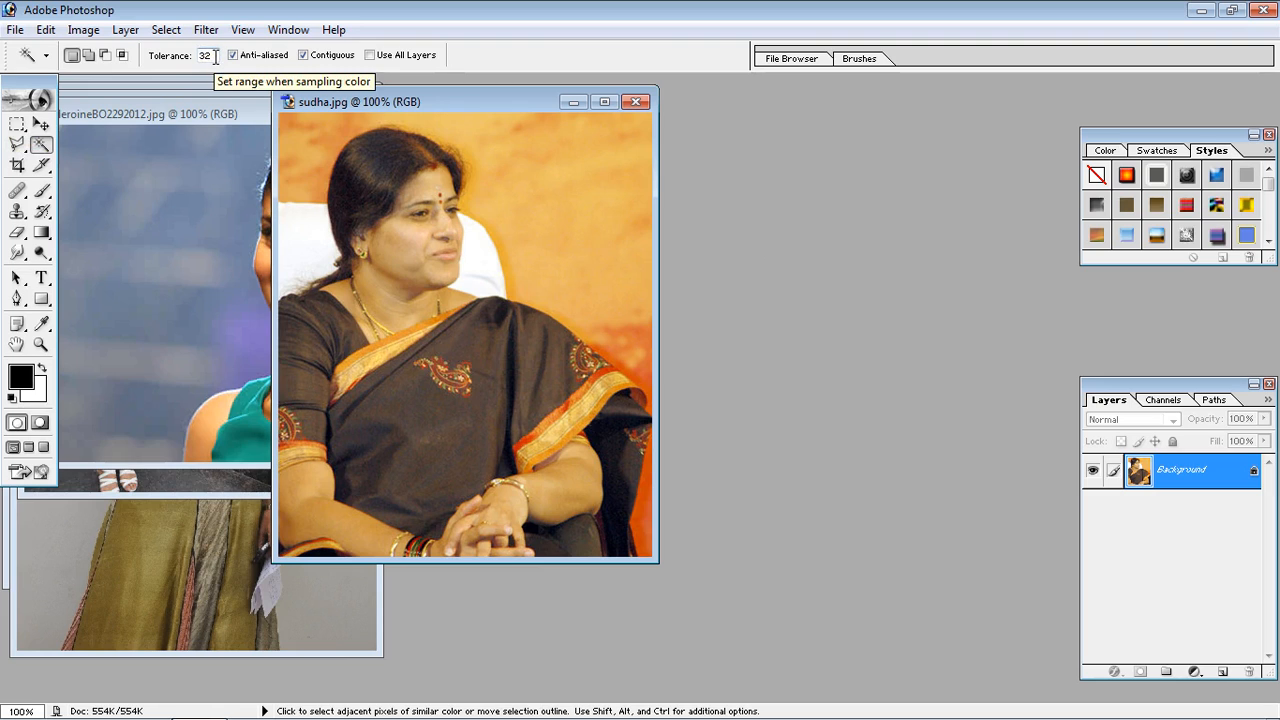
{"action": "left_click", "coordinate": [537, 171]}
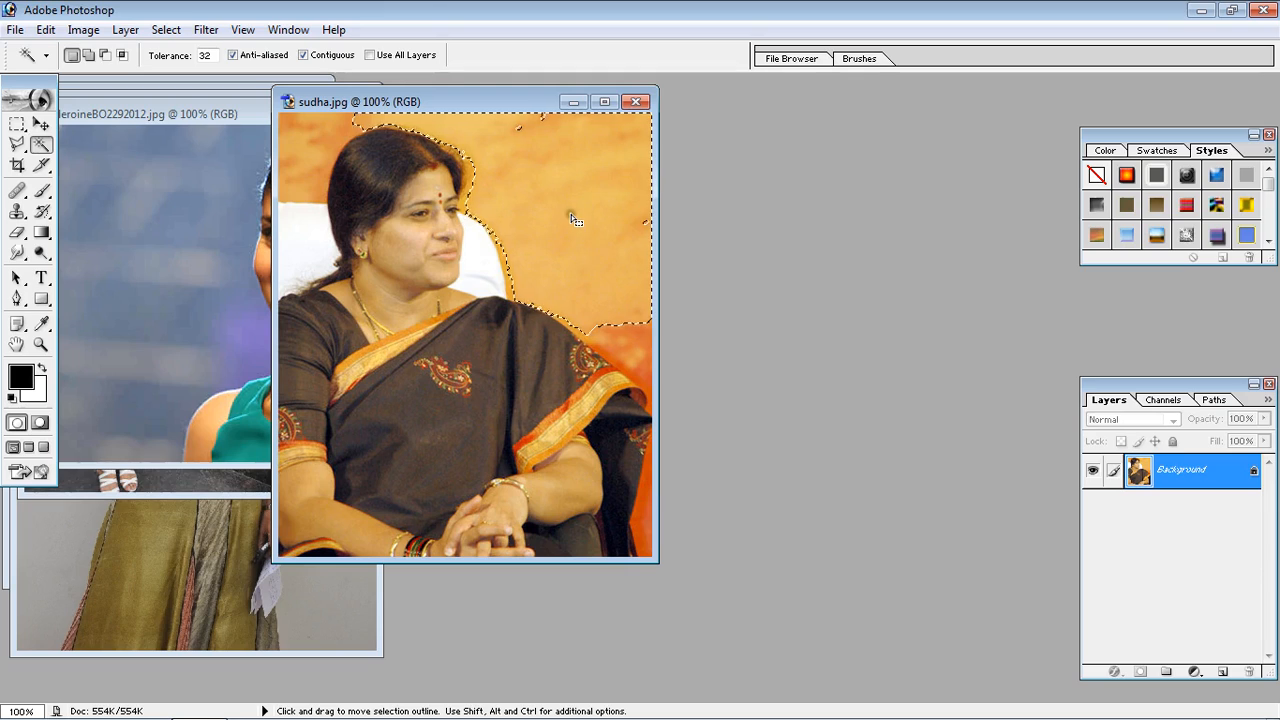
{"action": "key", "text": "ctrl+d"}
- Set the Magic Wand tolerance to 80, try selecting the orange background, and clear the selection
{"action": "double_click", "coordinate": [213, 59]}
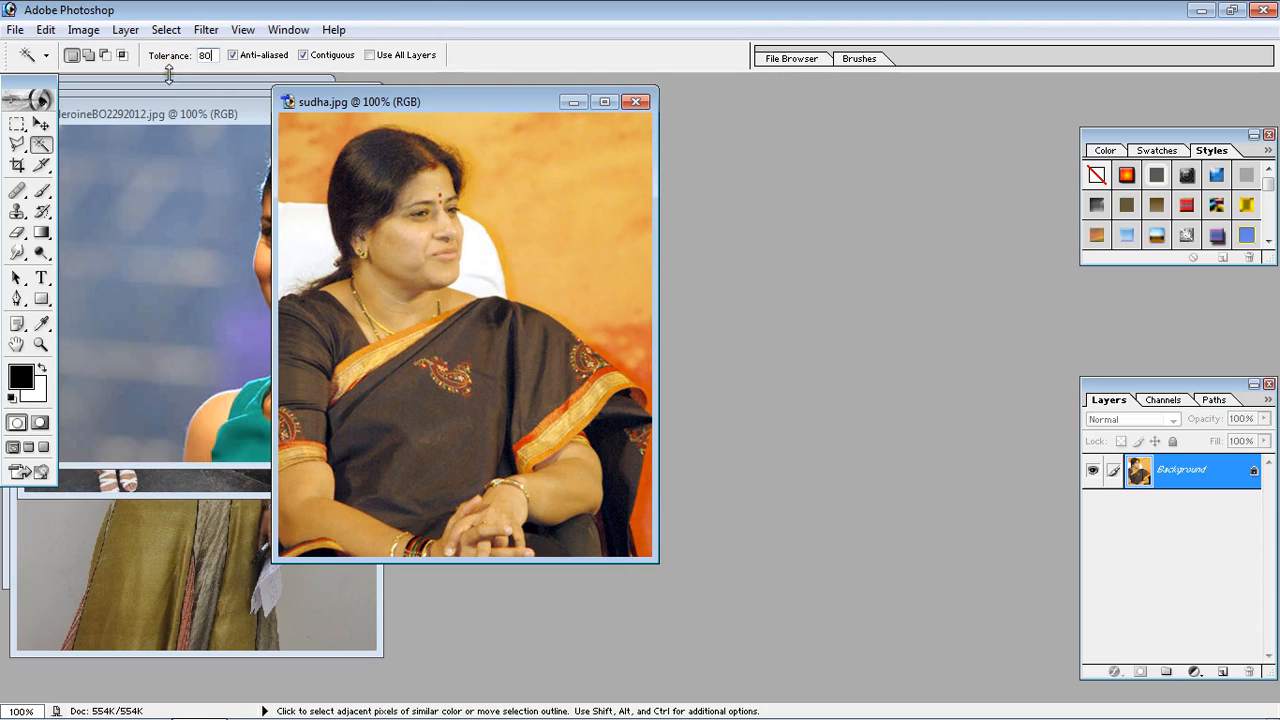
{"action": "left_click", "coordinate": [566, 222]}
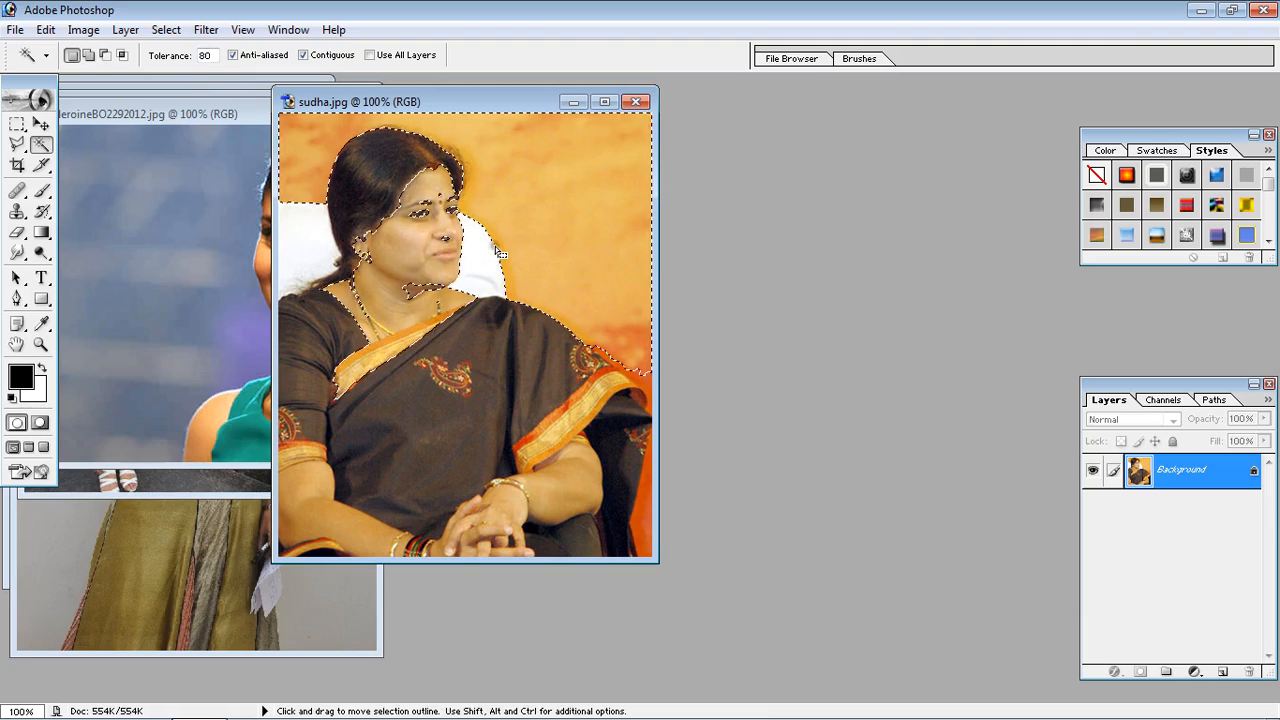
{"action": "key", "text": "ctrl+d"}
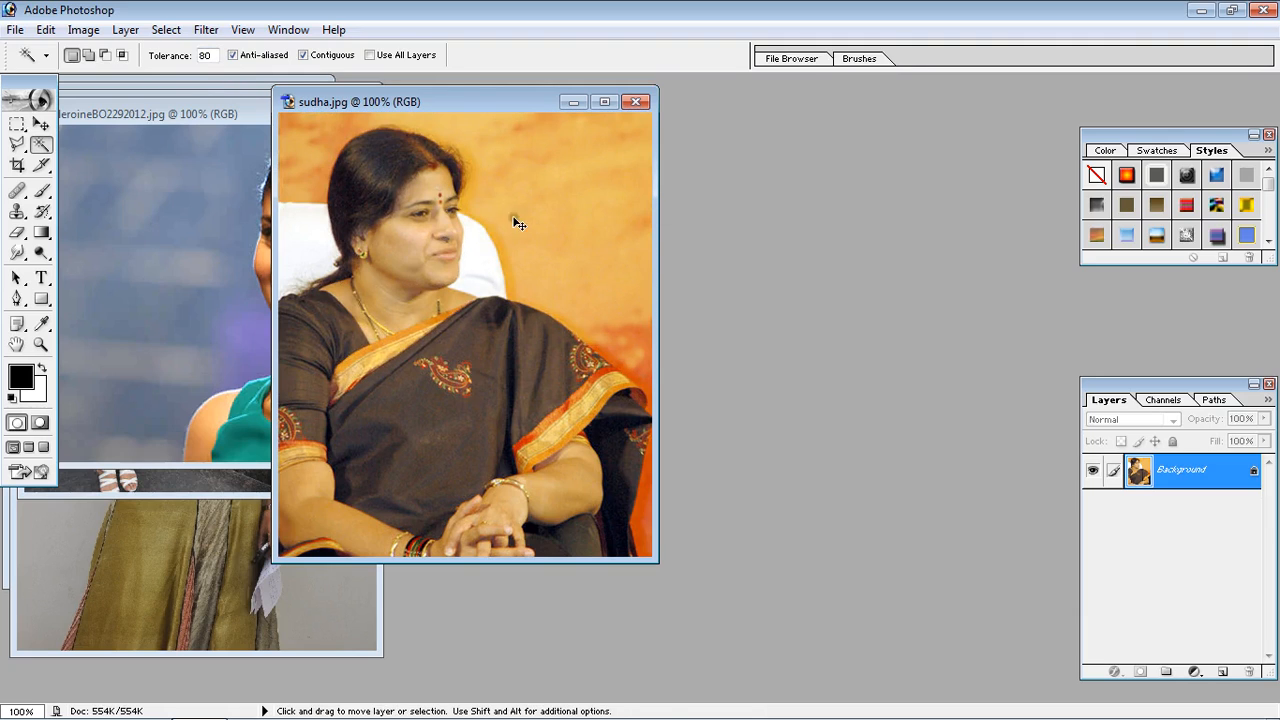
- Select the whole orange background with the Magic Wand at tolerance 32, adding the patches beside the hair and behind the shoulder and arm
{"action": "left_click_drag", "start_coordinate": [214, 56], "coordinate": [184, 56]}
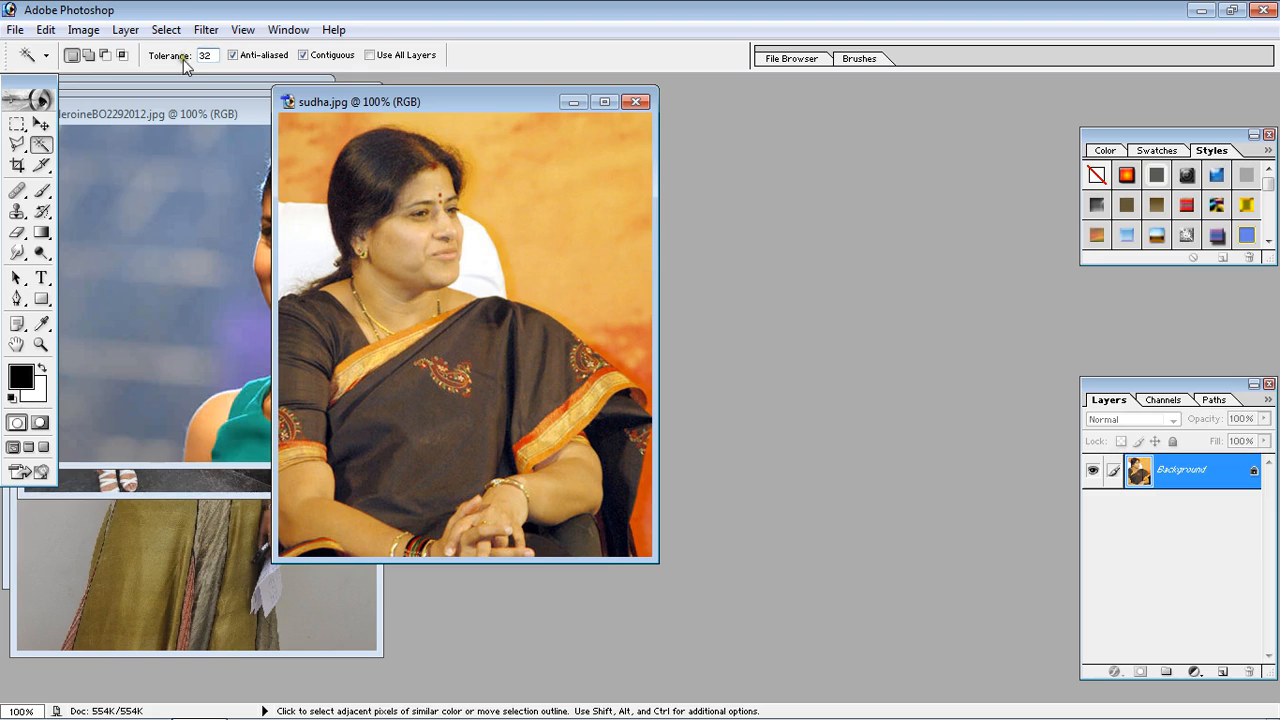
{"action": "left_click", "coordinate": [560, 218]}
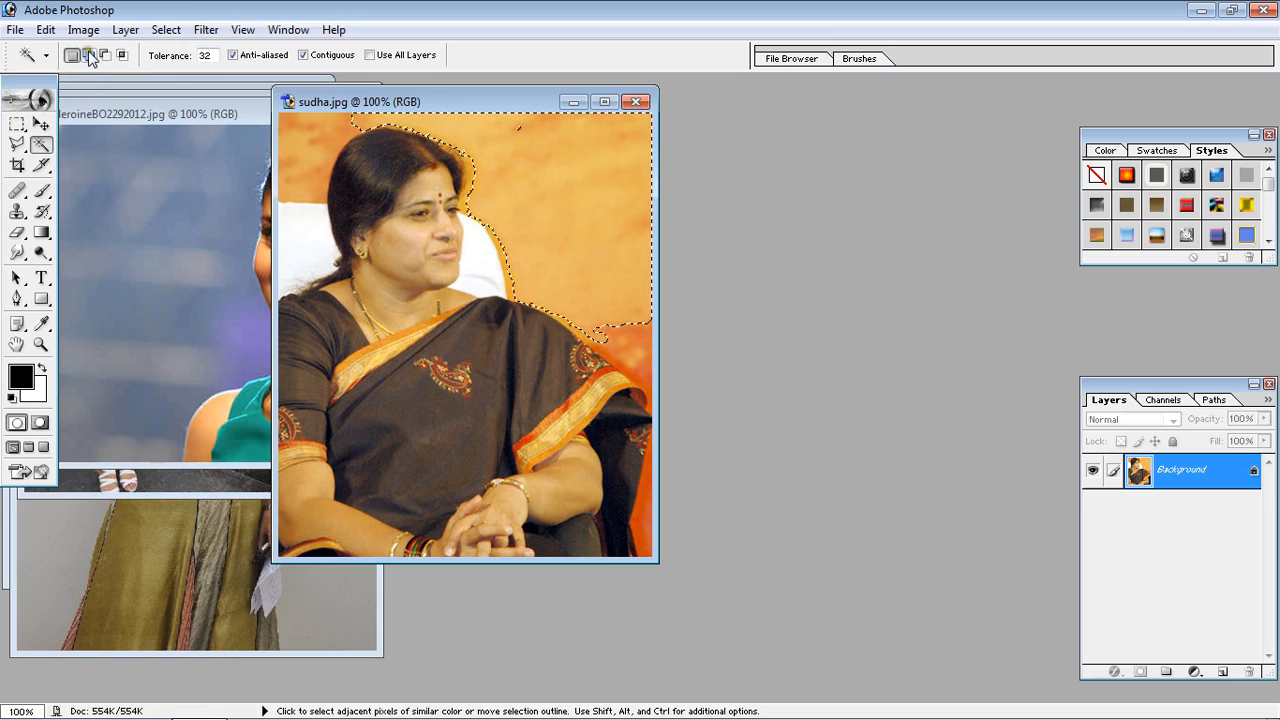
{"action": "key", "text": "shift"}
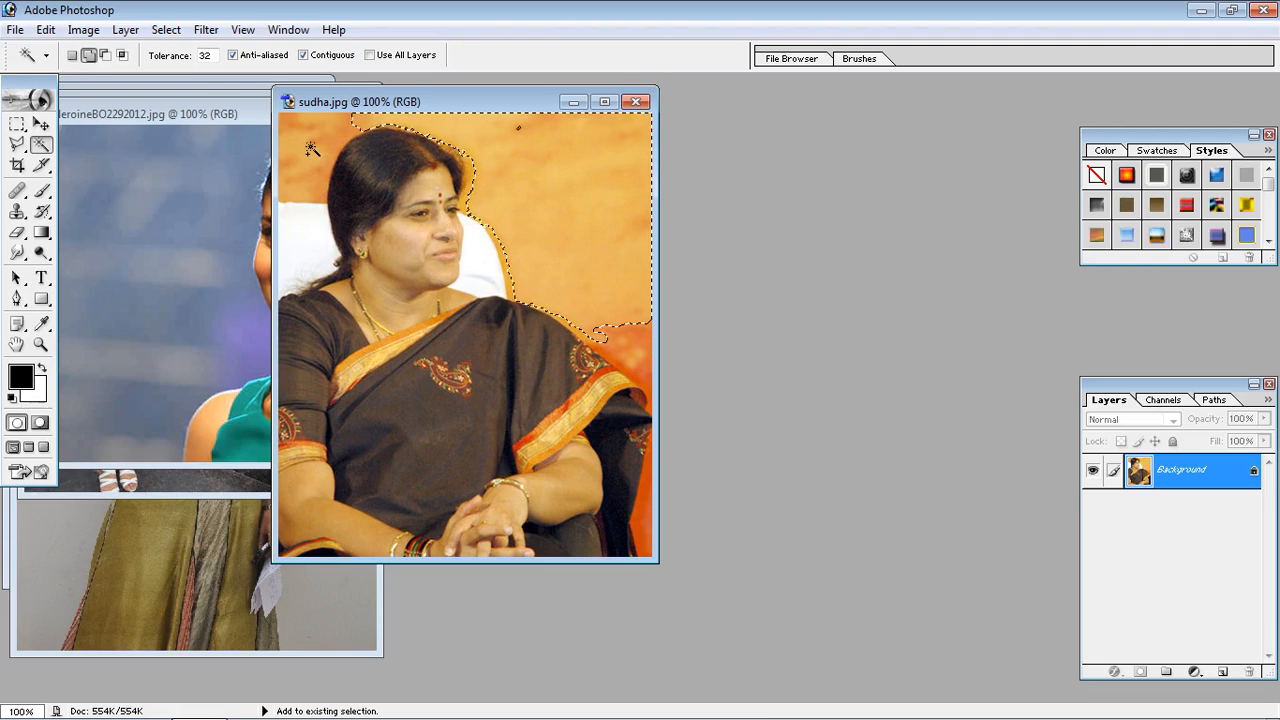
{"action": "left_click", "coordinate": [311, 147]}
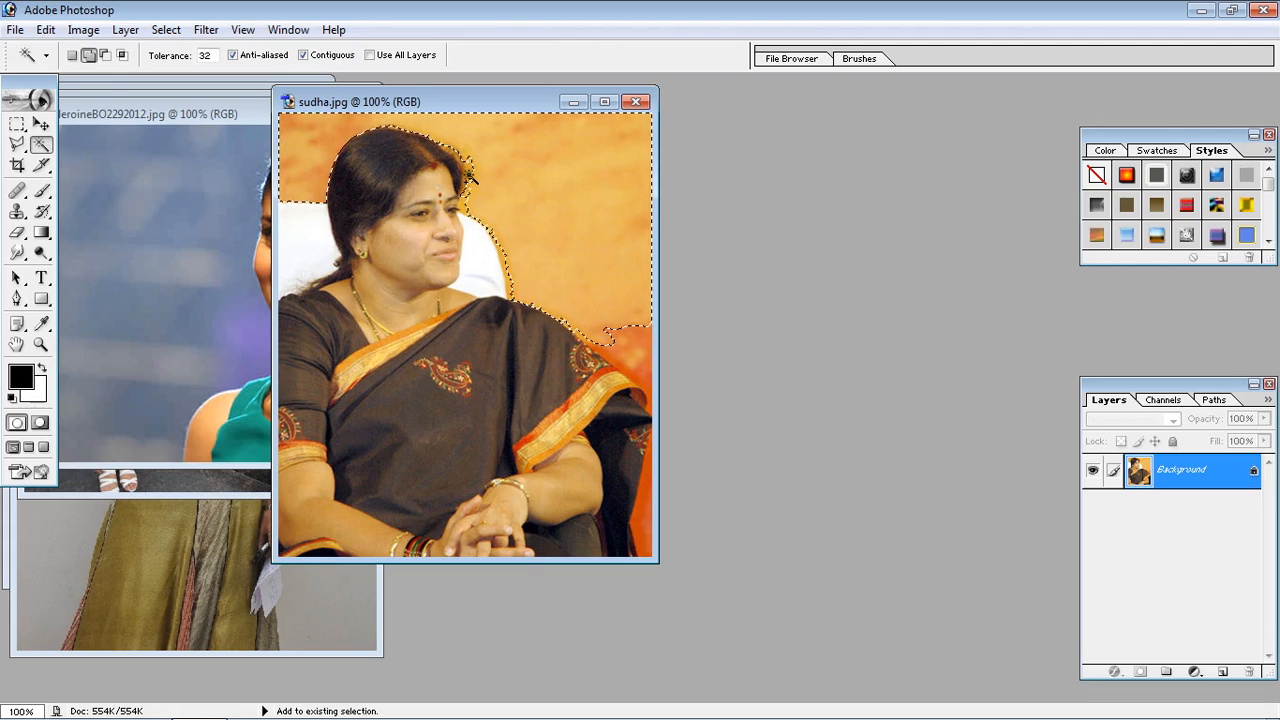
{"action": "left_click", "coordinate": [641, 358]}
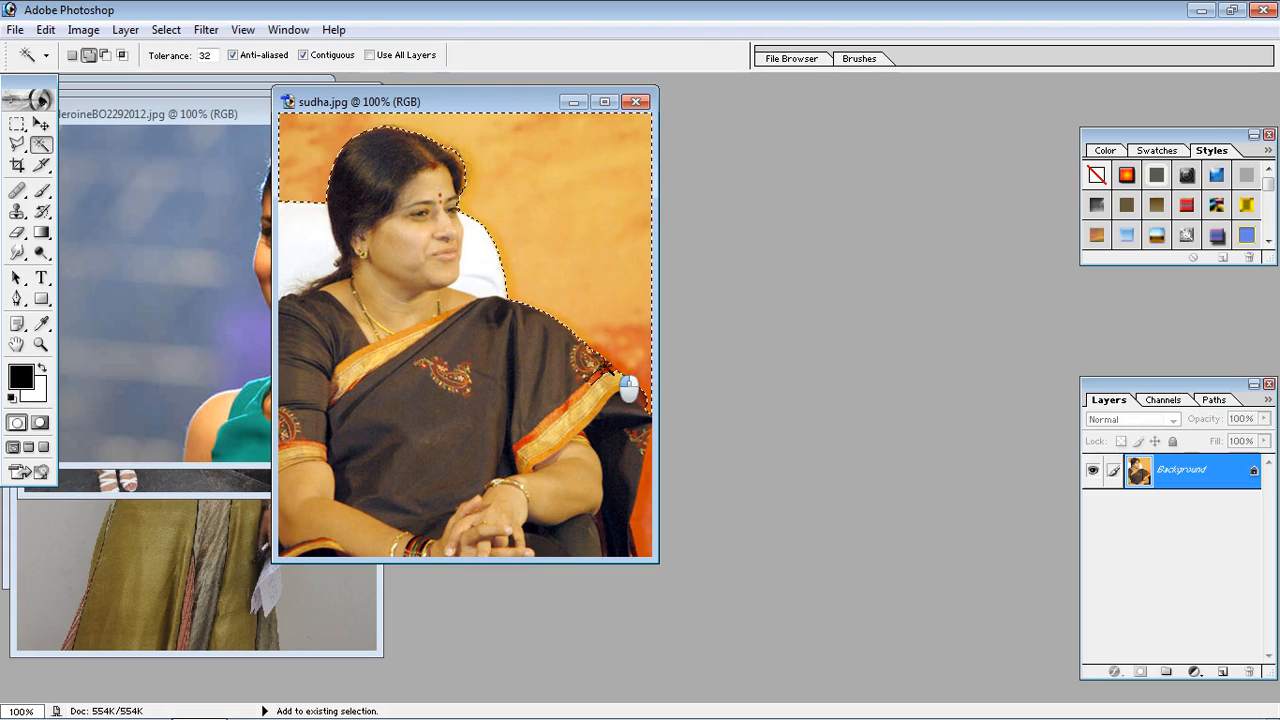
{"action": "left_click", "coordinate": [647, 508]}
{"action": "left_click", "coordinate": [642, 521]}
{"action": "left_click", "coordinate": [645, 544]}
{"action": "left_click", "coordinate": [653, 409]}
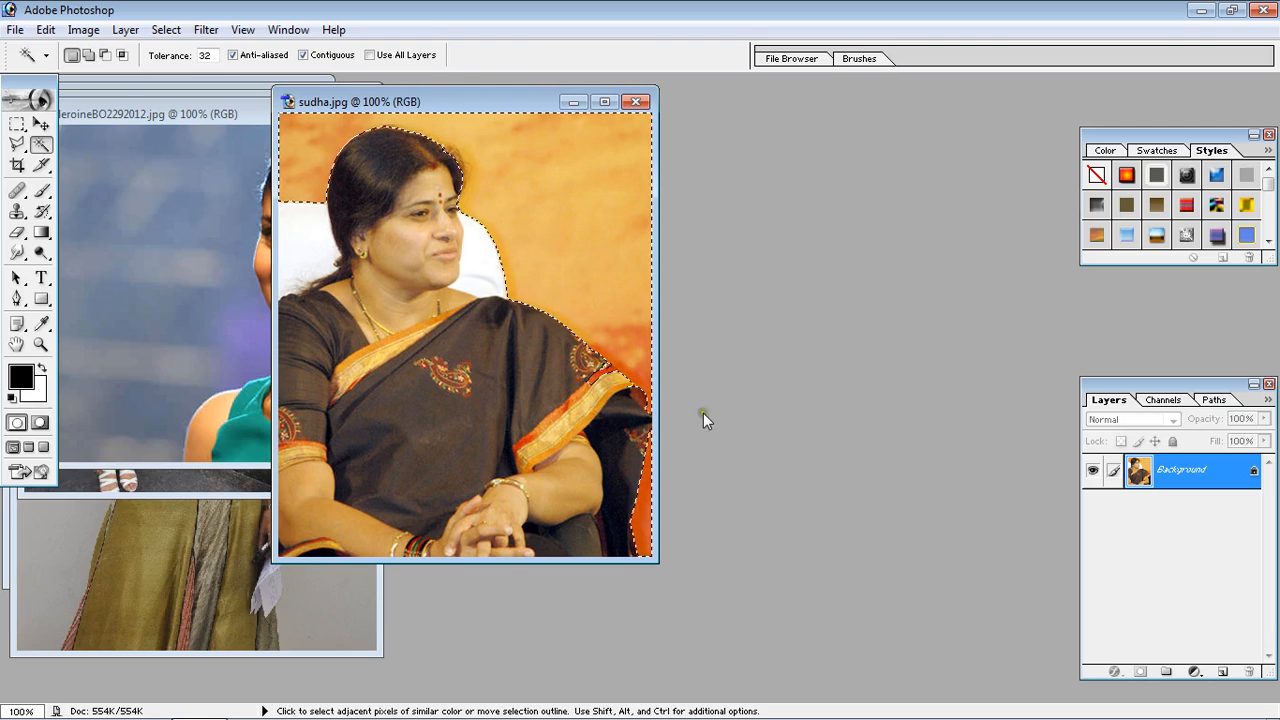
- Set the foreground color to a dark teal
{"action": "left_click", "coordinate": [20, 377]}
{"action": "left_click", "coordinate": [683, 327]}
{"action": "left_click", "coordinate": [683, 361]}
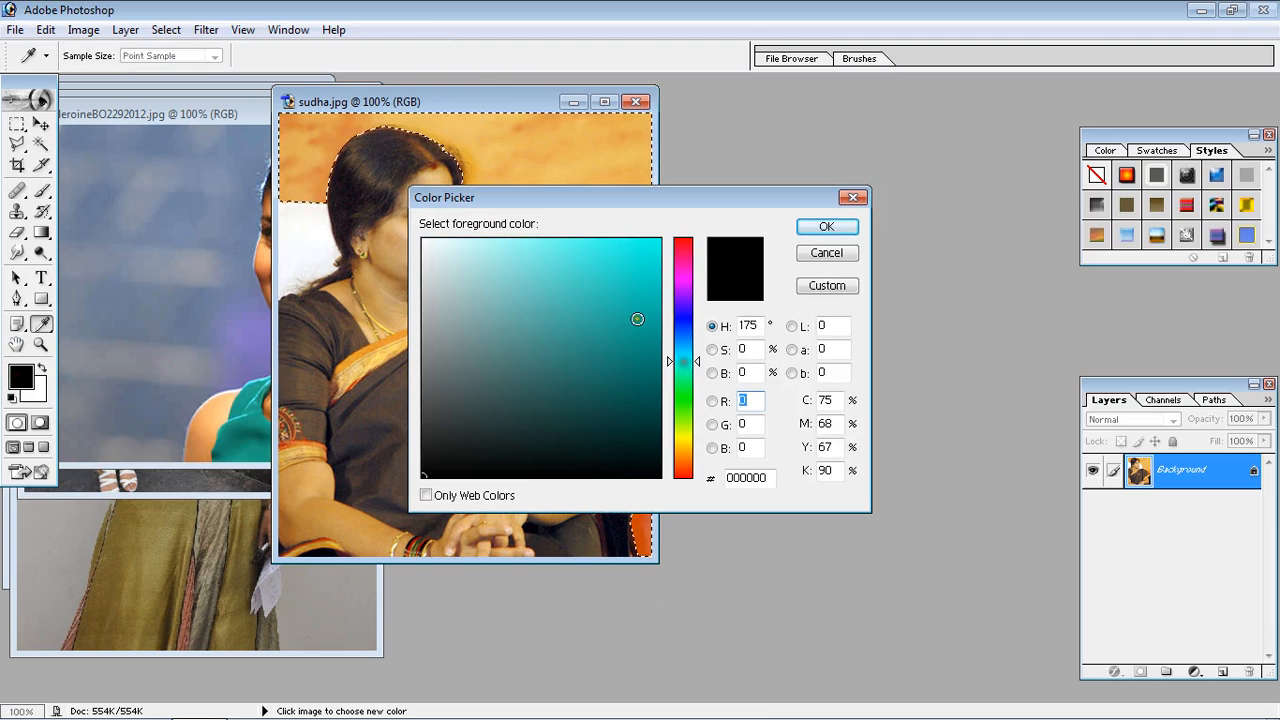
{"action": "left_click", "coordinate": [636, 348]}
{"action": "left_click", "coordinate": [843, 233]}
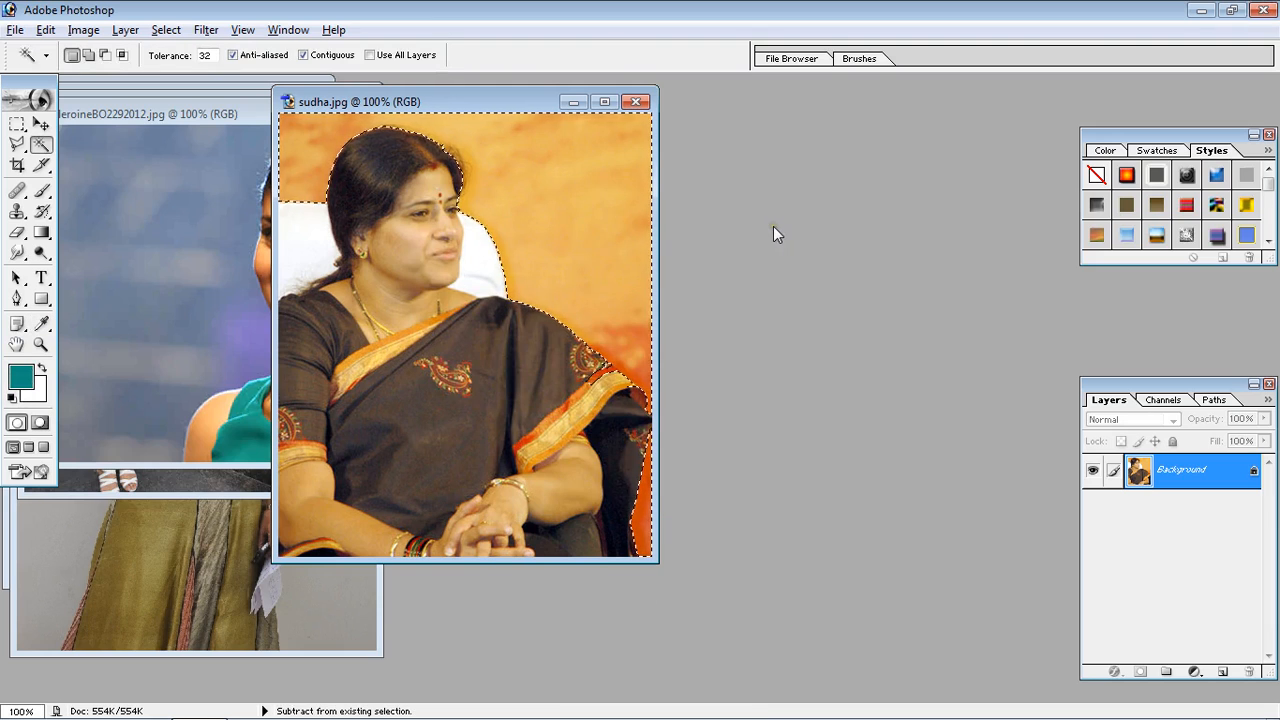
- Fill the selected background with the teal foreground color, deselect, and undo both the deselection and the fill
{"action": "key", "text": "alt+BackSpace"}
{"action": "key", "text": "ctrl+d"}
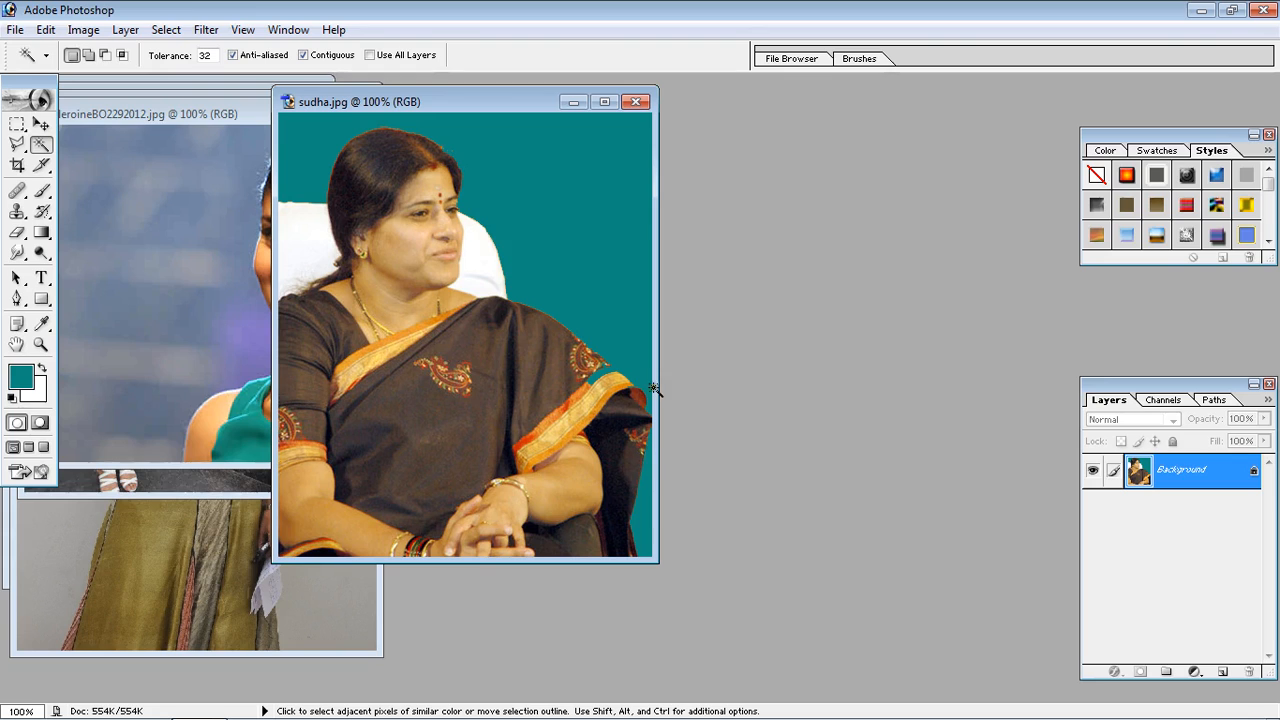
{"action": "key", "text": "ctrl+alt+z"}
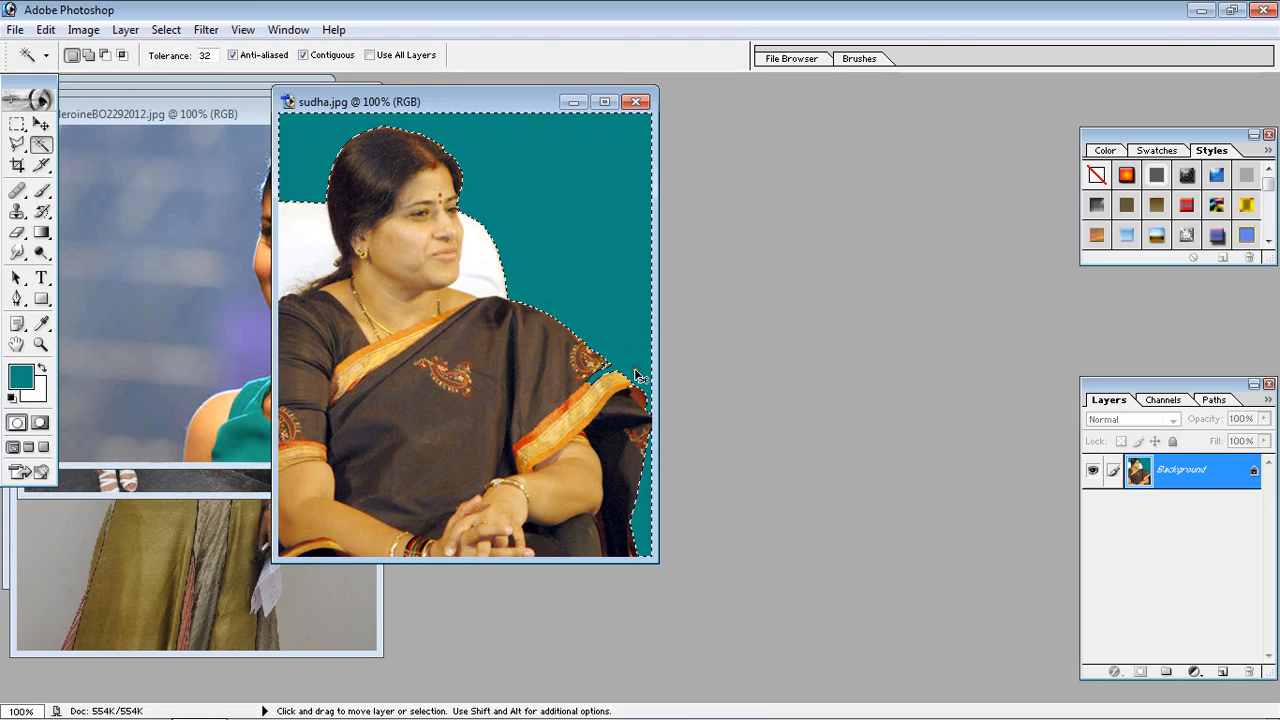
{"action": "key", "text": "ctrl+alt+z"}
- Delete the selected orange background to white and clear the selection
{"action": "key", "text": "Delete"}
{"action": "key", "text": "ctrl+d"}
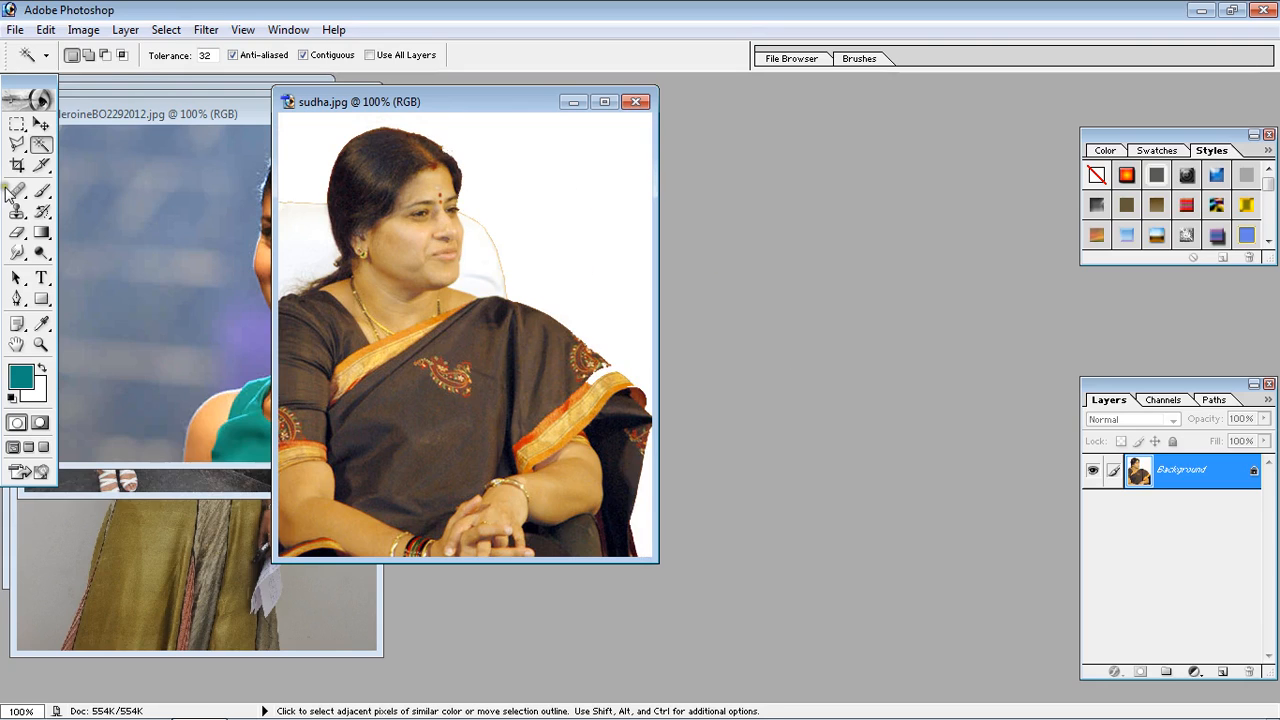
- Soften the leftover outline of the white chair on both sides of the woman with the Eraser at 40% opacity
{"action": "left_click", "coordinate": [17, 232]}
{"action": "mouse_move", "coordinate": [500, 250]}
{"action": "left_mouse_down"}
{"action": "mouse_move", "coordinate": [508, 266]}
{"action": "mouse_move", "coordinate": [492, 232]}
{"action": "mouse_move", "coordinate": [506, 251]}
{"action": "left_mouse_up"}
{"action": "key", "text": "ctrl+z"}
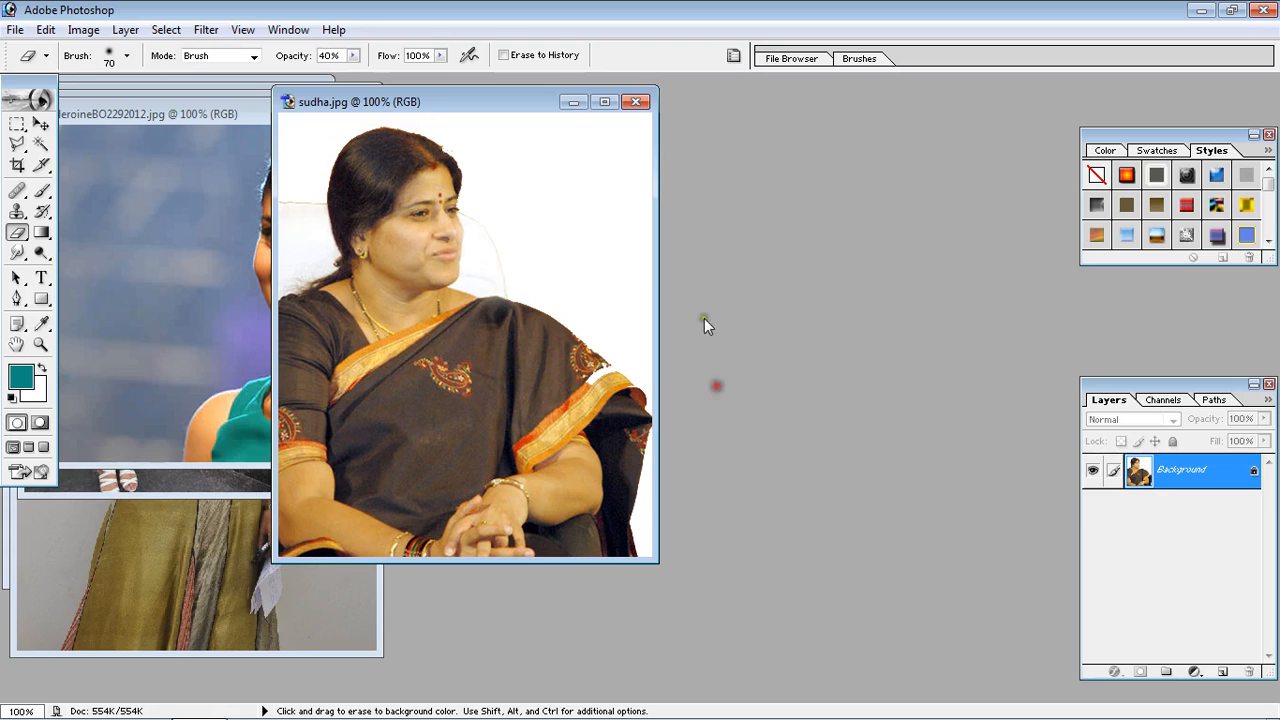
{"action": "mouse_move", "coordinate": [295, 208]}
{"action": "left_mouse_down"}
{"action": "mouse_move", "coordinate": [286, 236]}
{"action": "mouse_move", "coordinate": [291, 188]}
{"action": "left_mouse_up"}
{"action": "left_click_drag", "start_coordinate": [529, 268], "coordinate": [510, 249]}
- Set the Eraser opacity to 100% and erase the remaining chair outline beside the woman's face
{"action": "left_click", "coordinate": [353, 56]}
{"action": "left_click_drag", "start_coordinate": [356, 70], "coordinate": [436, 84]}
{"action": "mouse_move", "coordinate": [534, 222]}
{"action": "left_mouse_down"}
{"action": "mouse_move", "coordinate": [507, 256]}
{"action": "mouse_move", "coordinate": [489, 219]}
{"action": "mouse_move", "coordinate": [532, 281]}
{"action": "left_mouse_up"}
- Select part of the blue background in HeroineBO2292012.jpg with the Magic Wand at tolerance 32, and clear the selection
{"action": "left_click", "coordinate": [268, 213]}
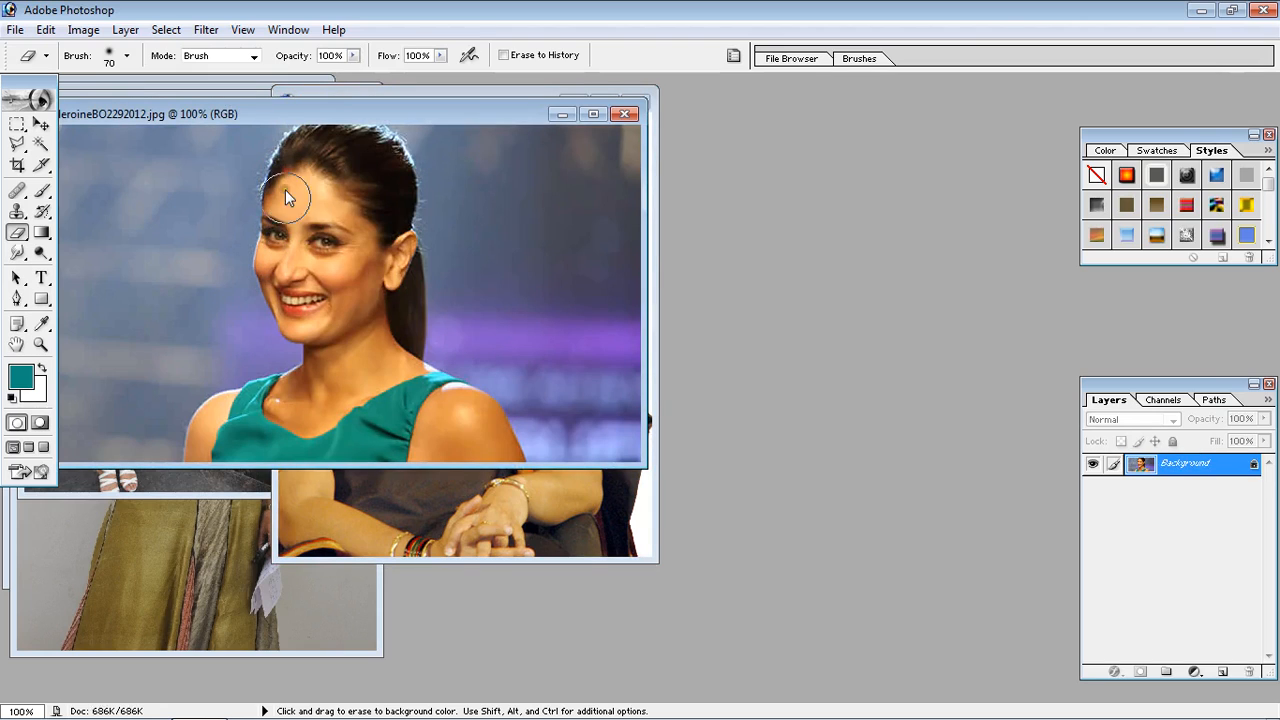
{"action": "left_click", "coordinate": [565, 476]}
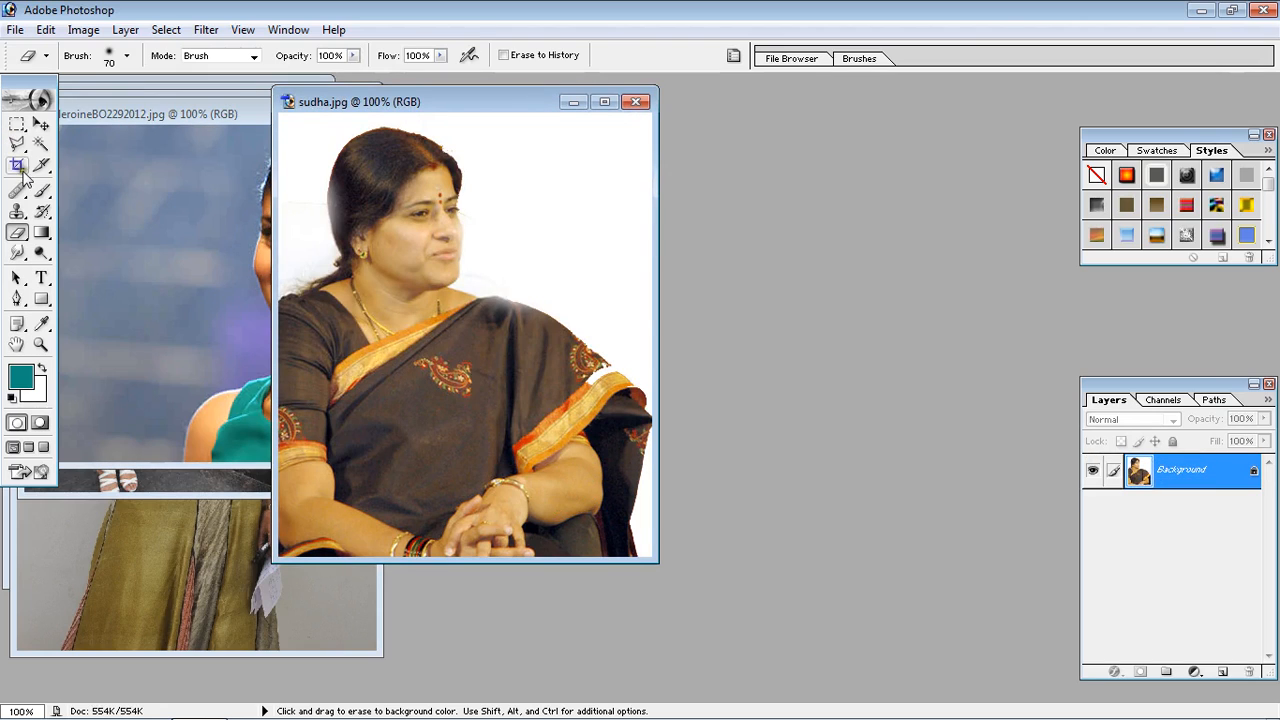
{"action": "left_click", "coordinate": [41, 144]}
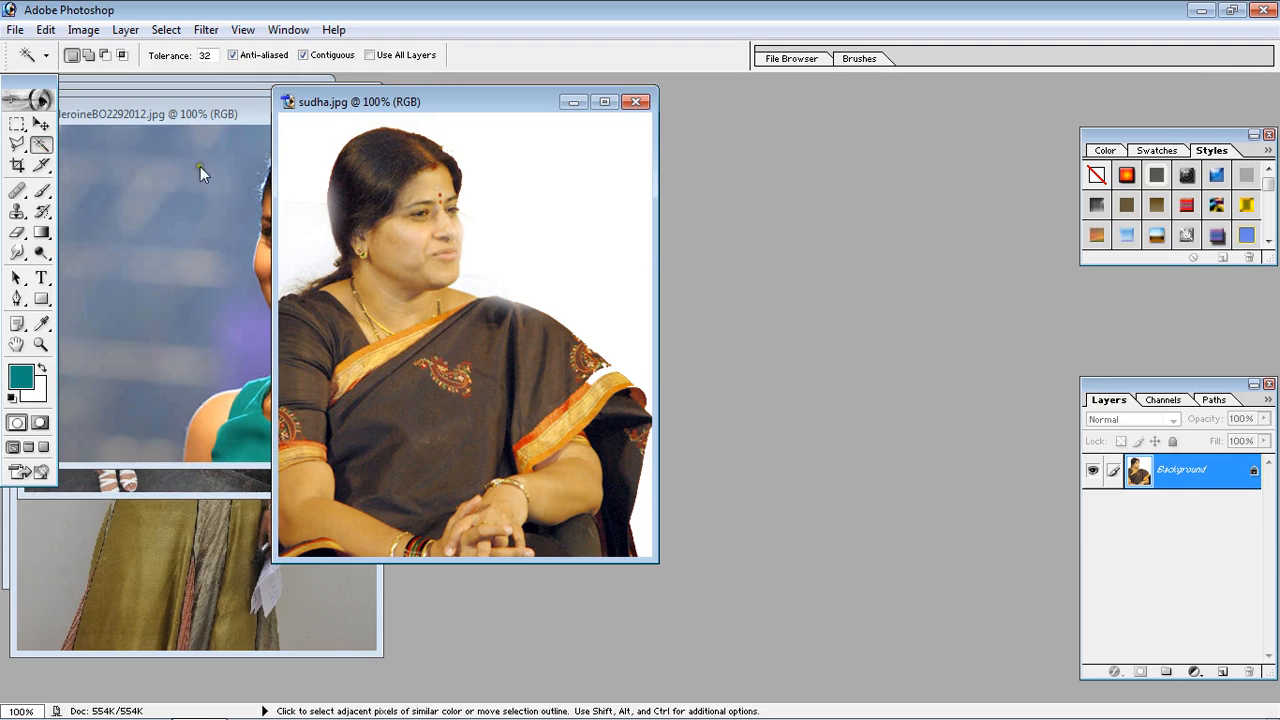
{"action": "left_click", "coordinate": [209, 116]}
{"action": "left_click", "coordinate": [540, 266]}
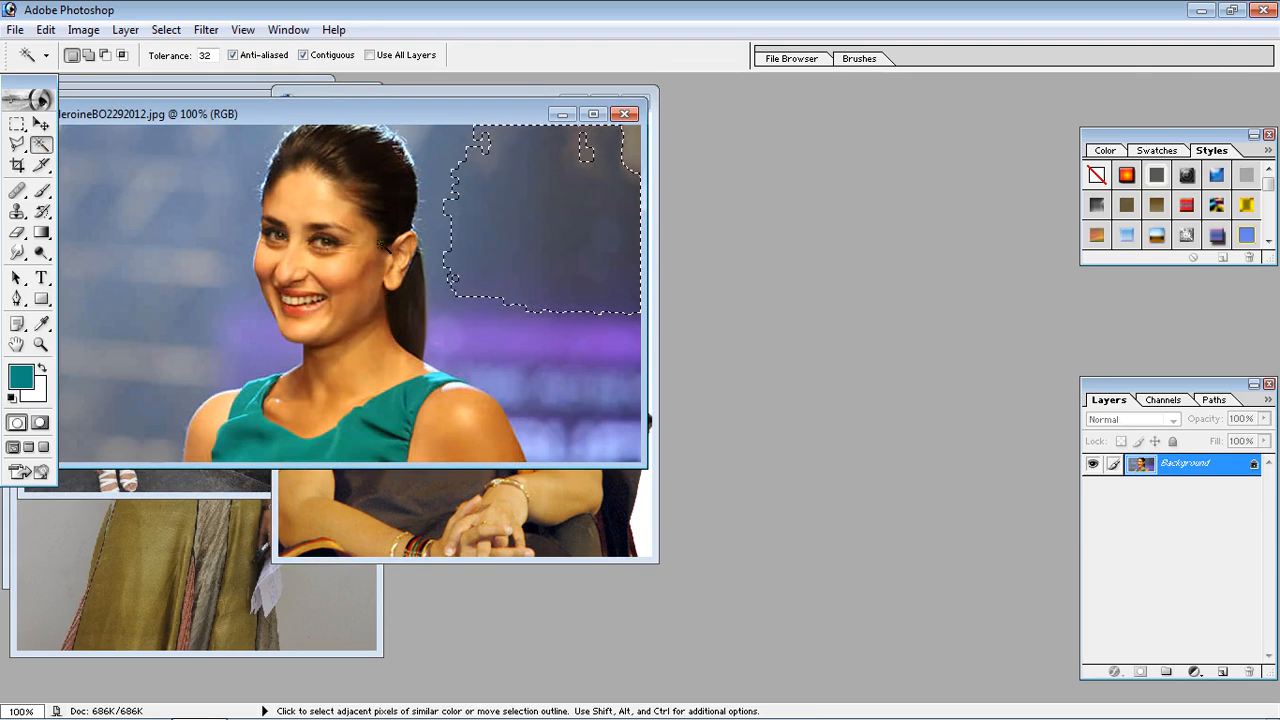
{"action": "key", "text": "ctrl+d"}
- Set the Magic Wand tolerance to 100 and select the blue background around the smiling woman
{"action": "left_click_drag", "start_coordinate": [413, 115], "coordinate": [475, 130]}
{"action": "double_click", "coordinate": [218, 57]}
{"action": "type", "text": "100"}
{"action": "left_click", "coordinate": [627, 288]}
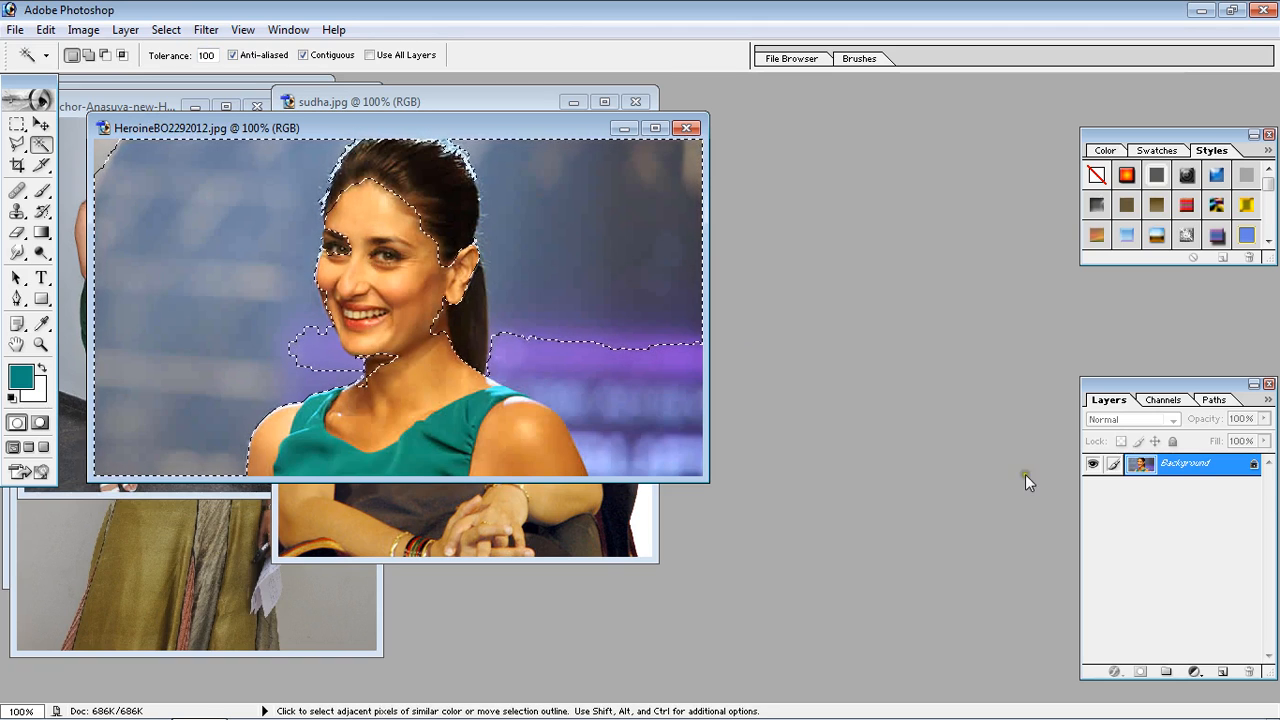
- Subtract the woman's face, neck and hair from the background selection with the Magic Wand
{"action": "left_click", "coordinate": [106, 56]}
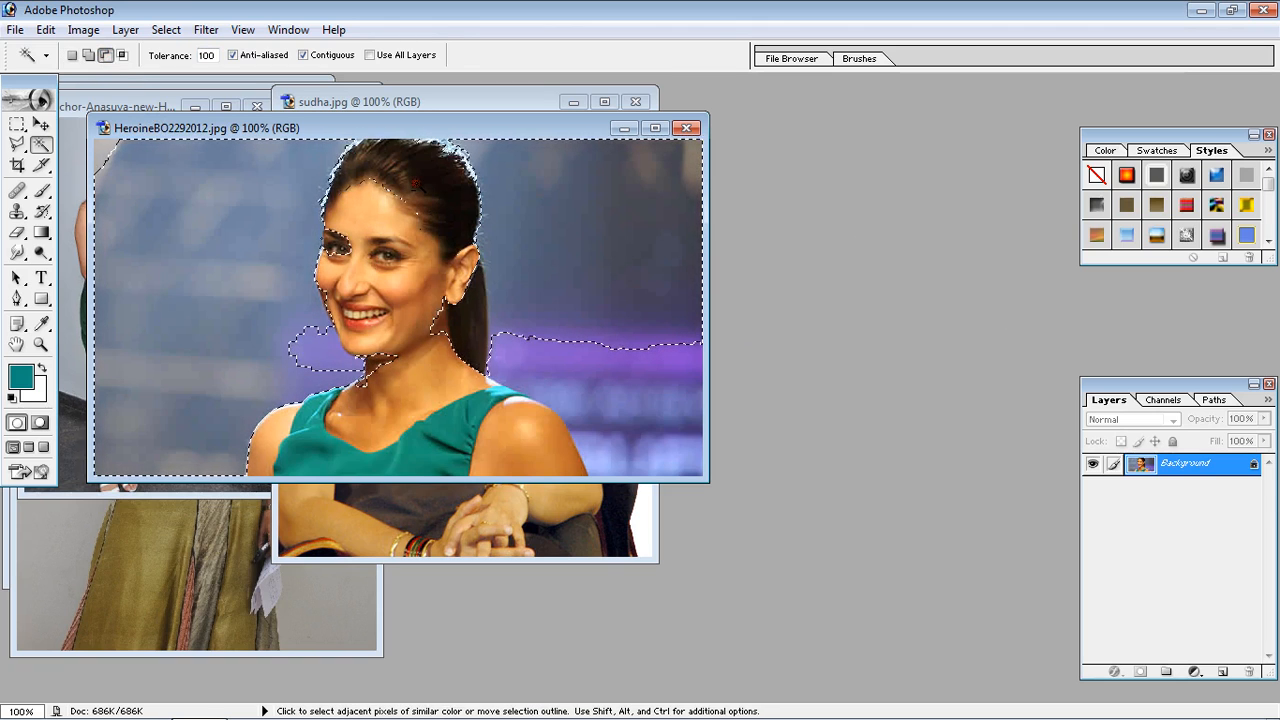
{"action": "left_click", "coordinate": [368, 183]}
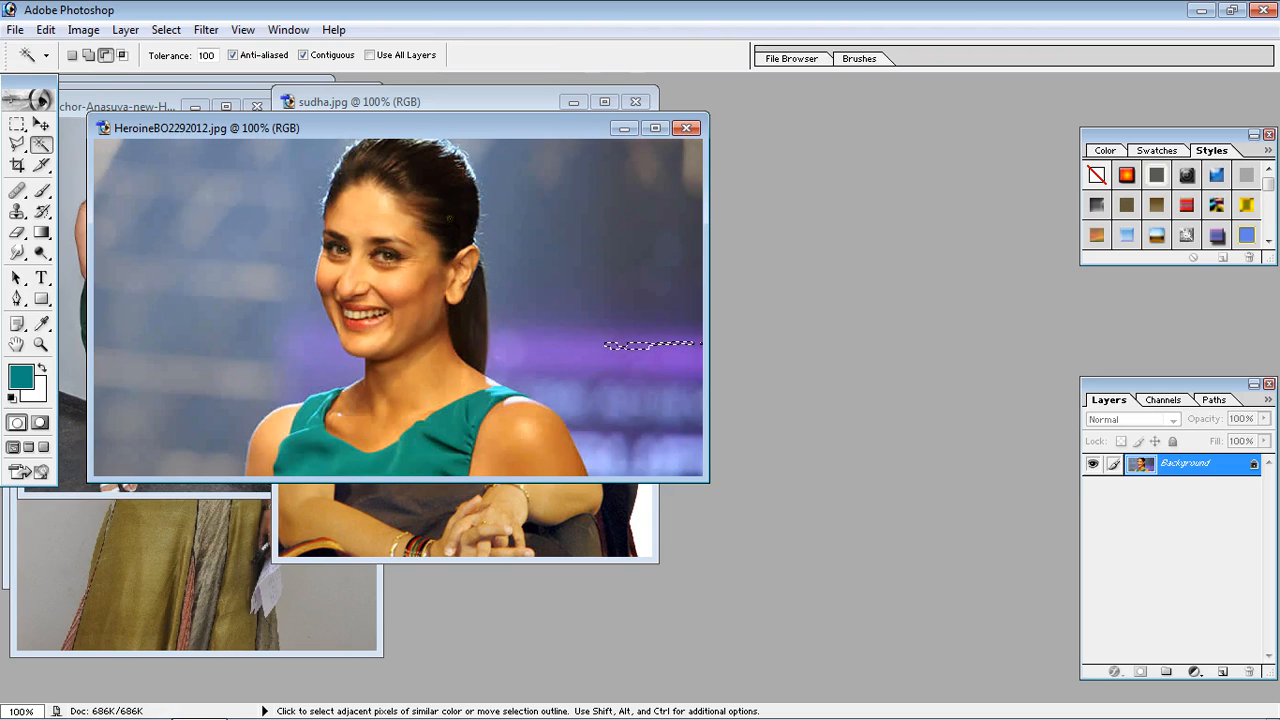
{"action": "left_click", "coordinate": [520, 280]}
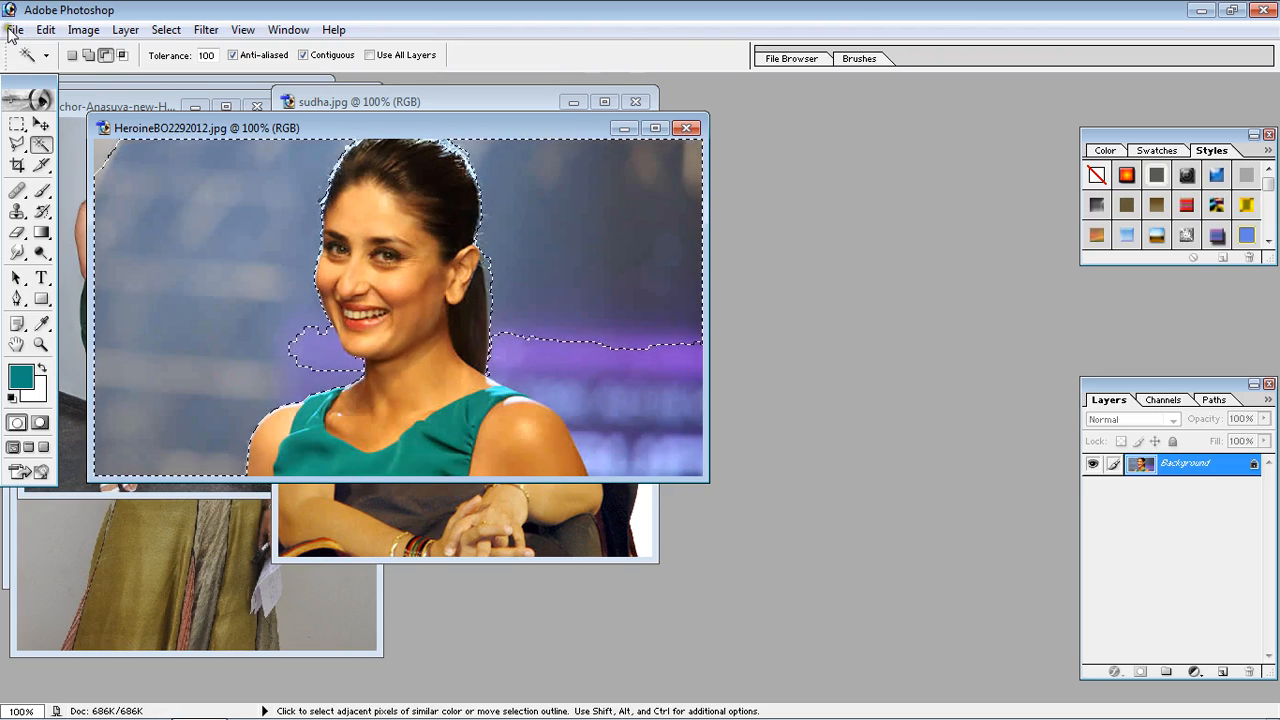
- Set the Magic Wand tolerance to 32 and add the remaining background beside the hair and the purple and lower areas to the selection
{"action": "left_click", "coordinate": [88, 55]}
{"action": "double_click", "coordinate": [215, 56]}
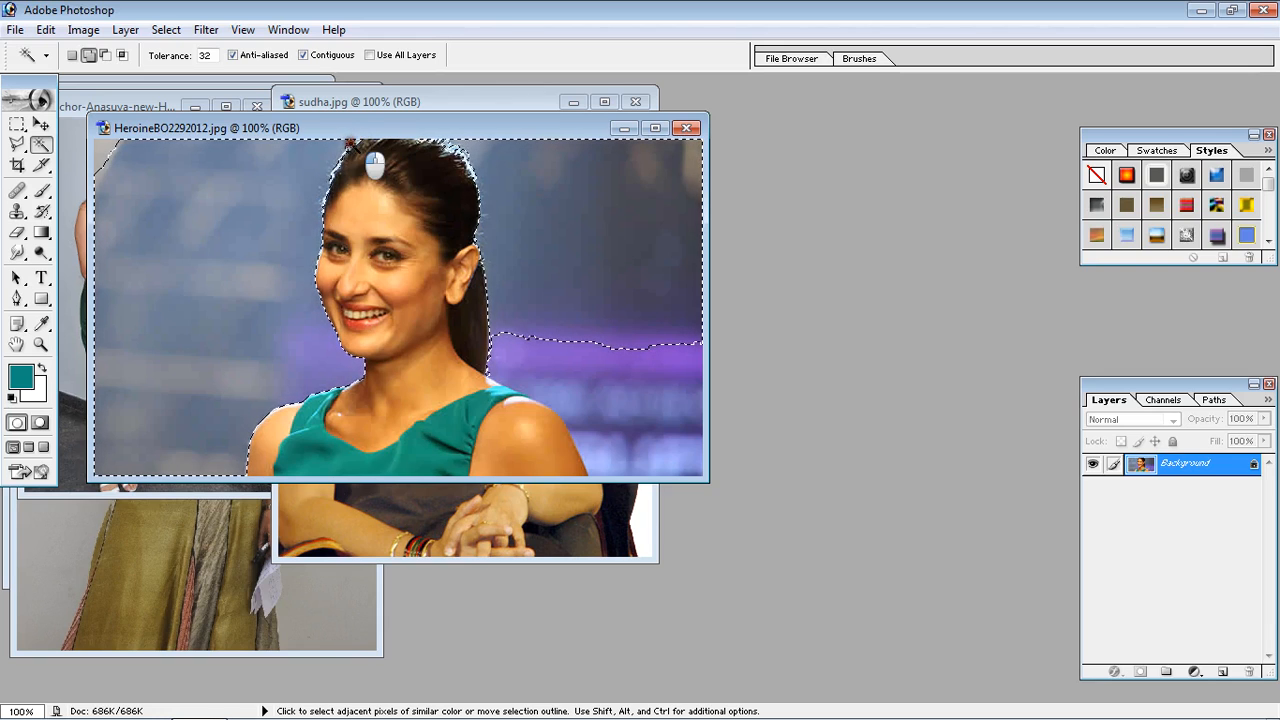
{"action": "left_click", "coordinate": [473, 173]}
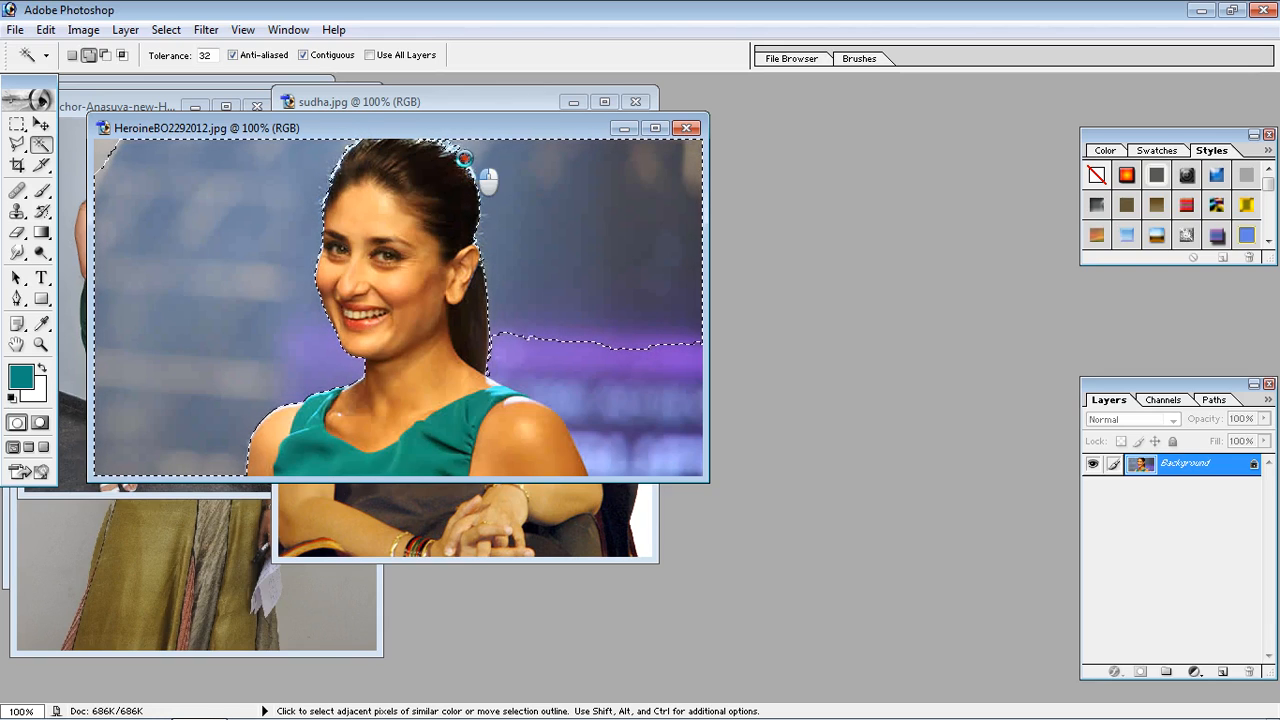
{"action": "left_click", "coordinate": [665, 358], "text": "shift"}
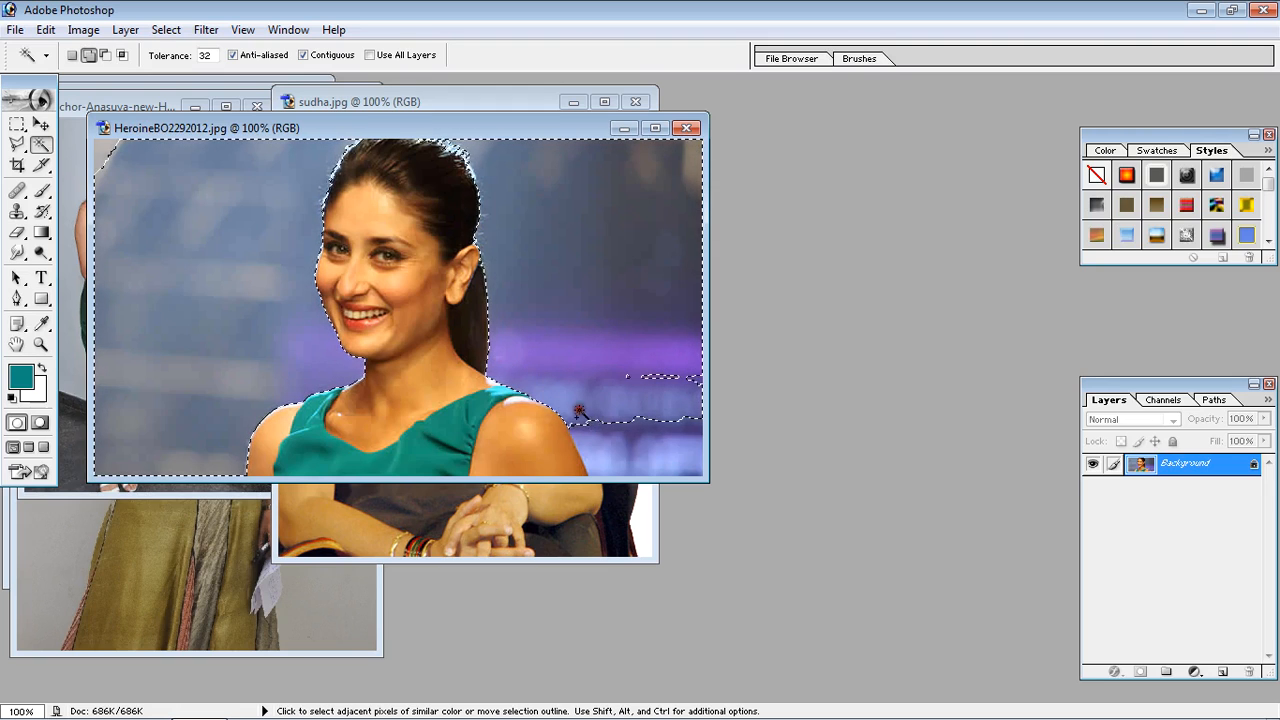
{"action": "left_click", "coordinate": [672, 462], "text": "shift"}
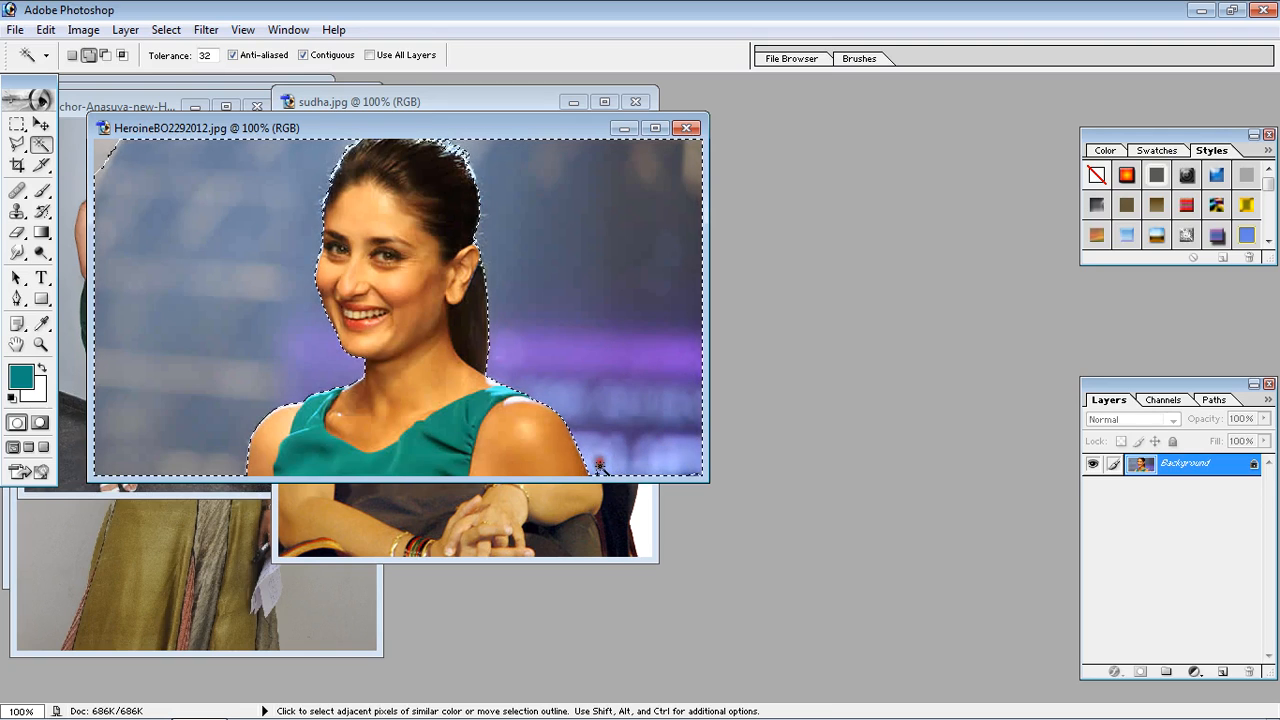
{"action": "left_click", "coordinate": [665, 472], "text": "shift"}
- Delete the selected background around the woman and undo the deletion
{"action": "key", "text": "Delete"}
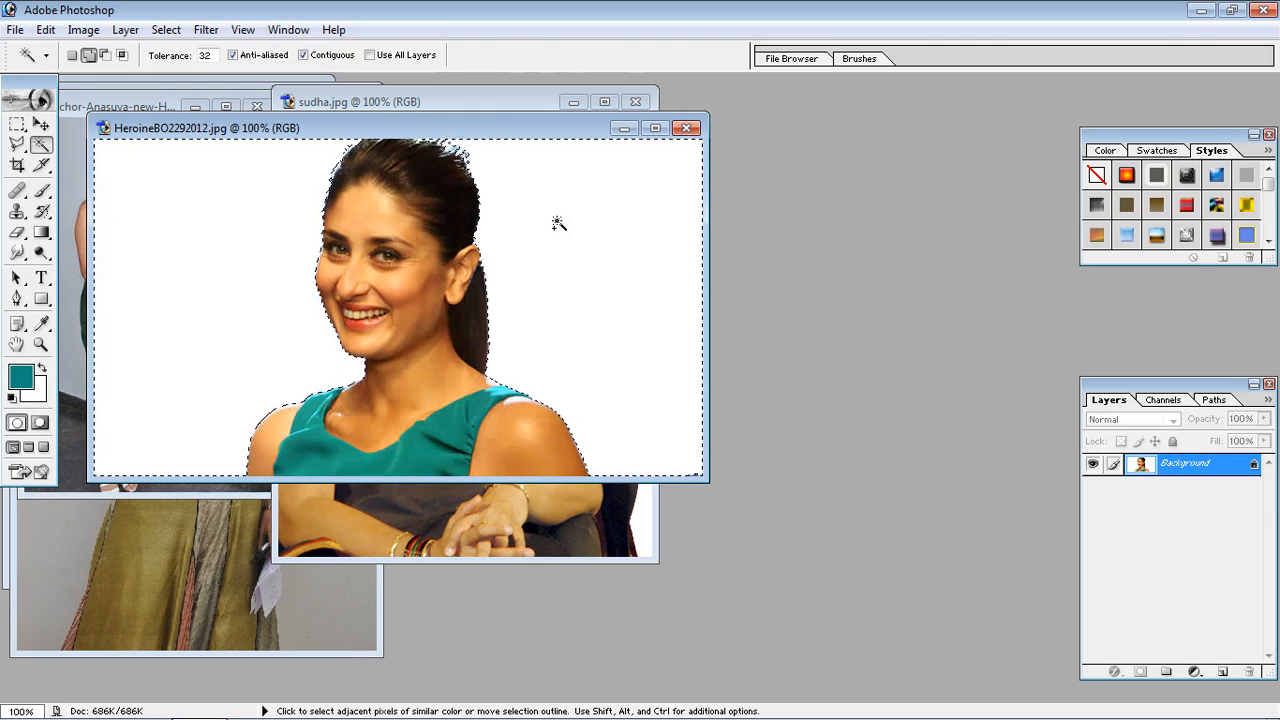
{"action": "key", "text": "ctrl+z"}
- Set the foreground color to olive green, fill the selected background with it, and deselect
{"action": "left_click", "coordinate": [22, 378]}
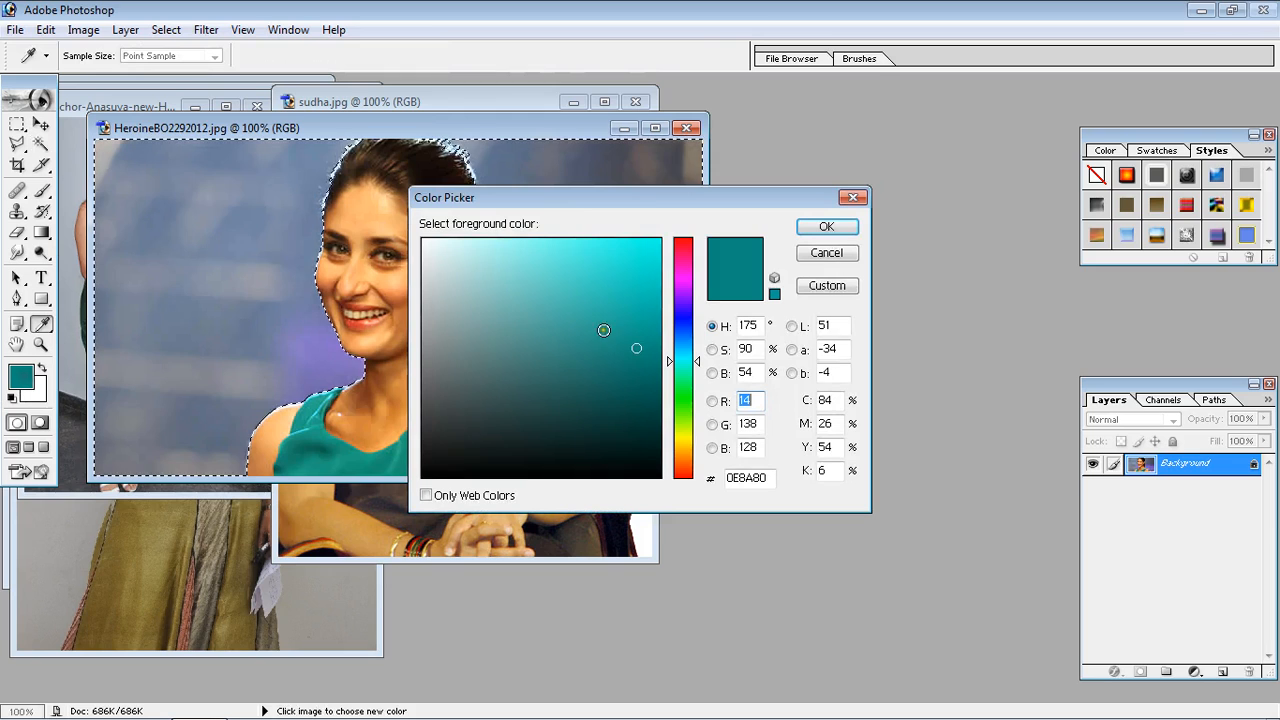
{"action": "left_click", "coordinate": [683, 434]}
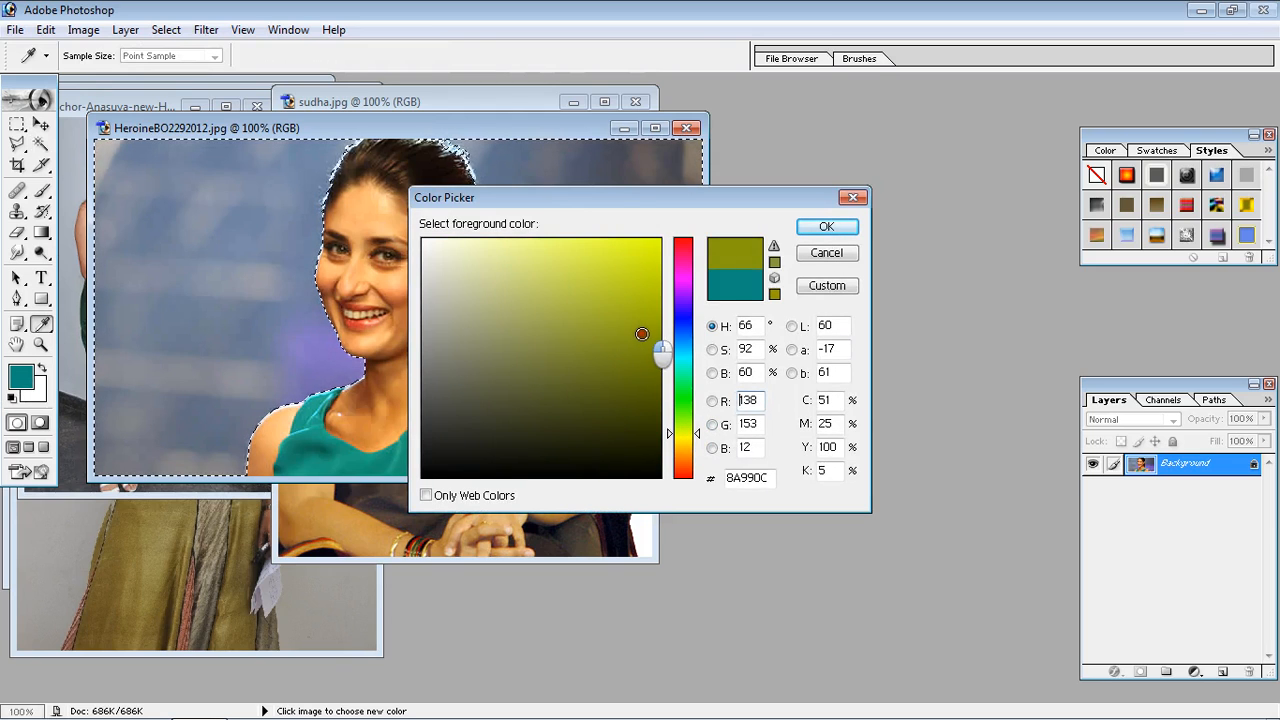
{"action": "left_click", "coordinate": [589, 304]}
{"action": "left_click", "coordinate": [818, 228]}
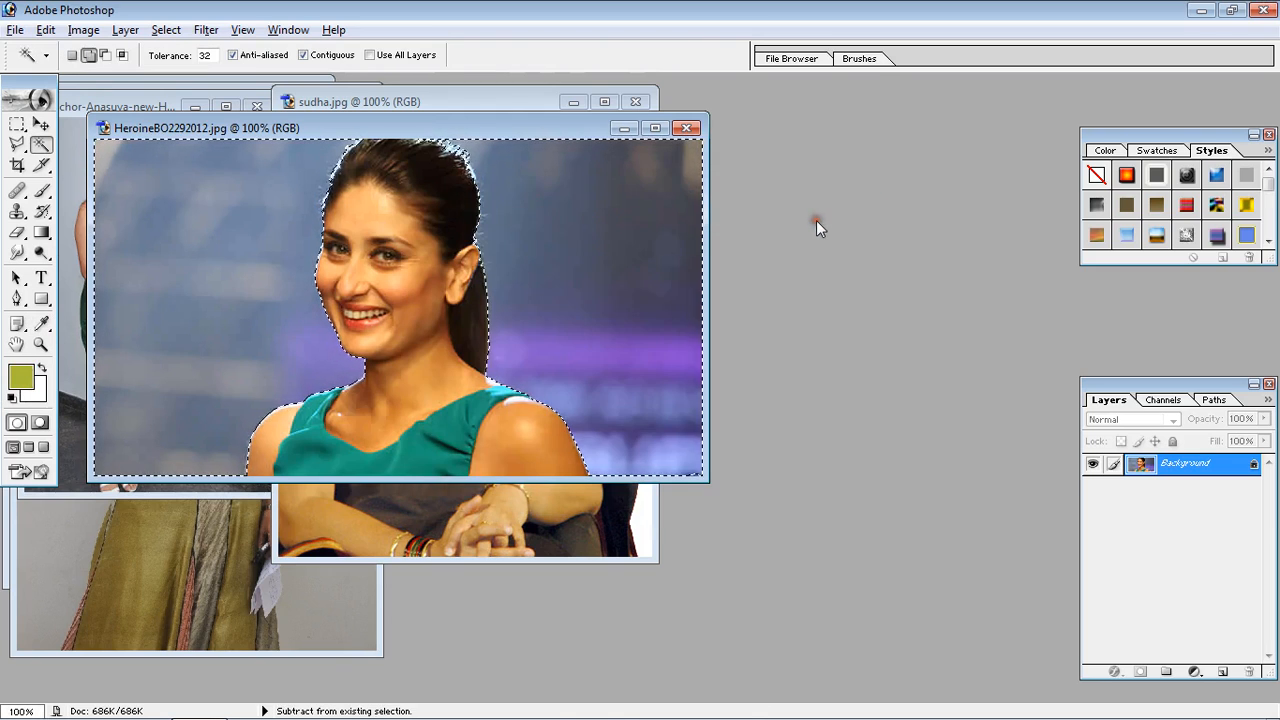
{"action": "key", "text": "alt+BackSpace"}
{"action": "key", "text": "ctrl+d"}
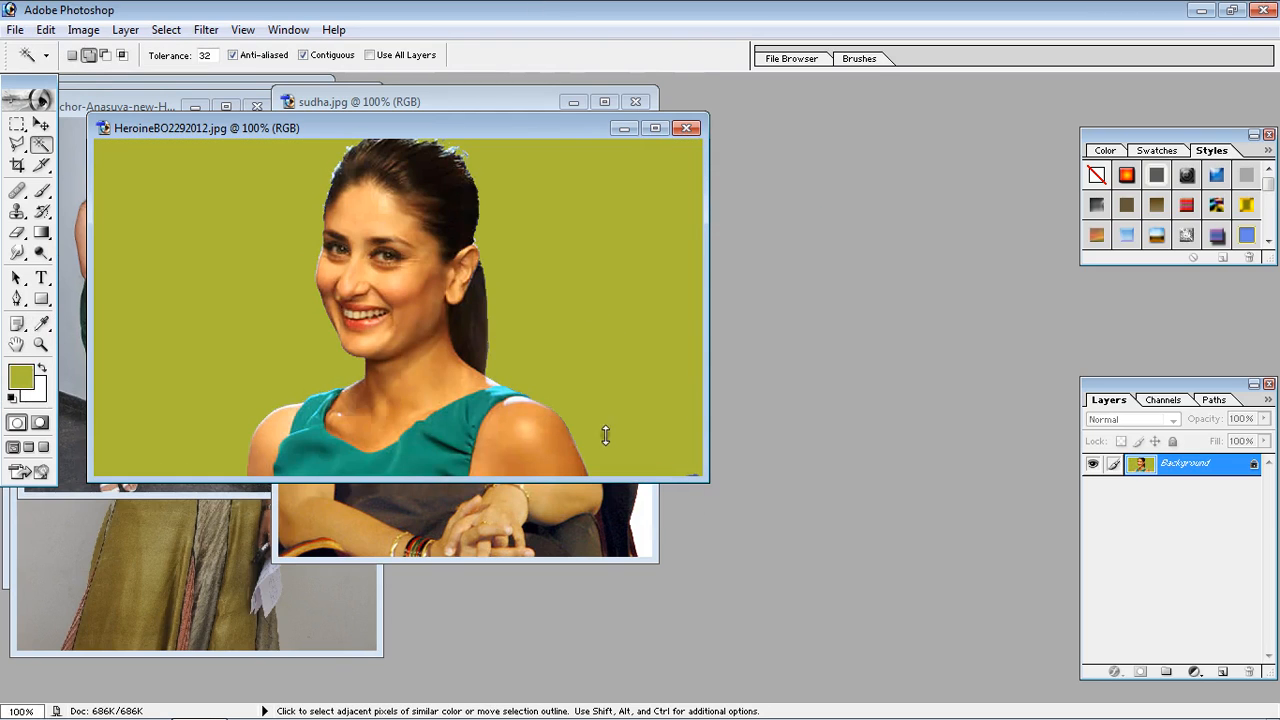
- Match the background color to the photo's olive-green backdrop and erase the light fringe around the woman's hair with the Eraser
{"action": "left_click", "coordinate": [17, 232]}
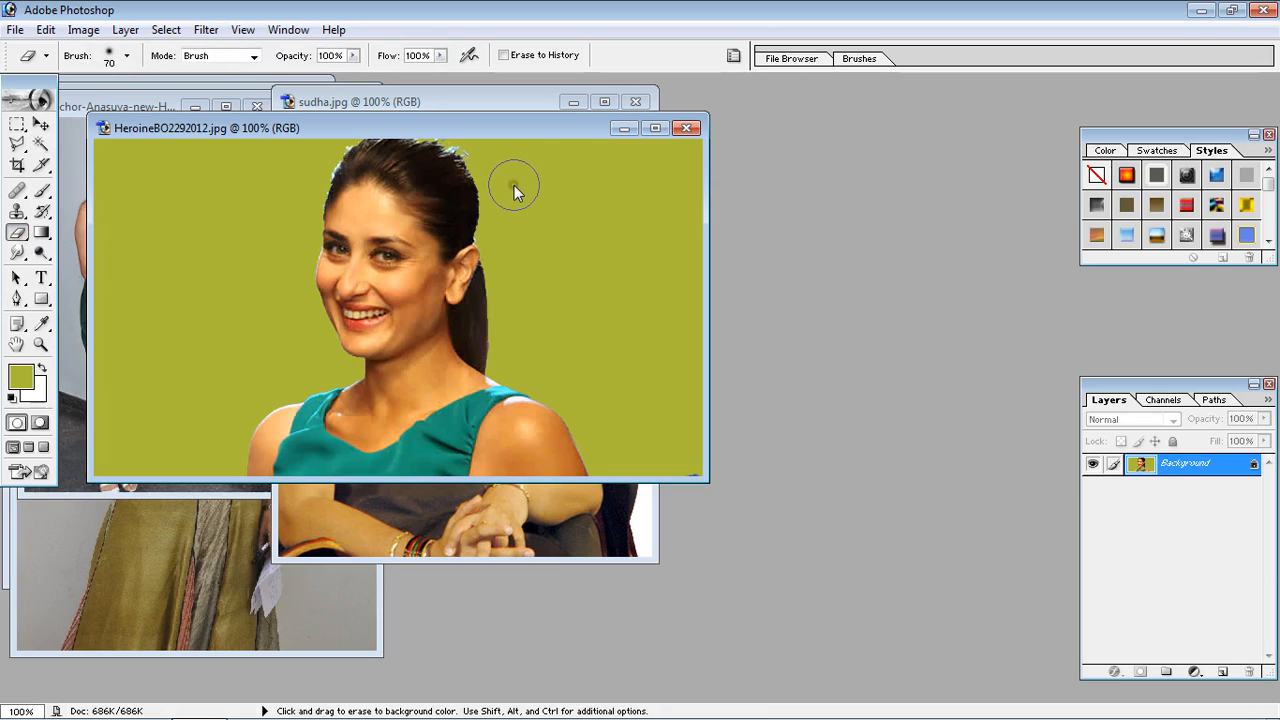
{"action": "left_click", "coordinate": [44, 392]}
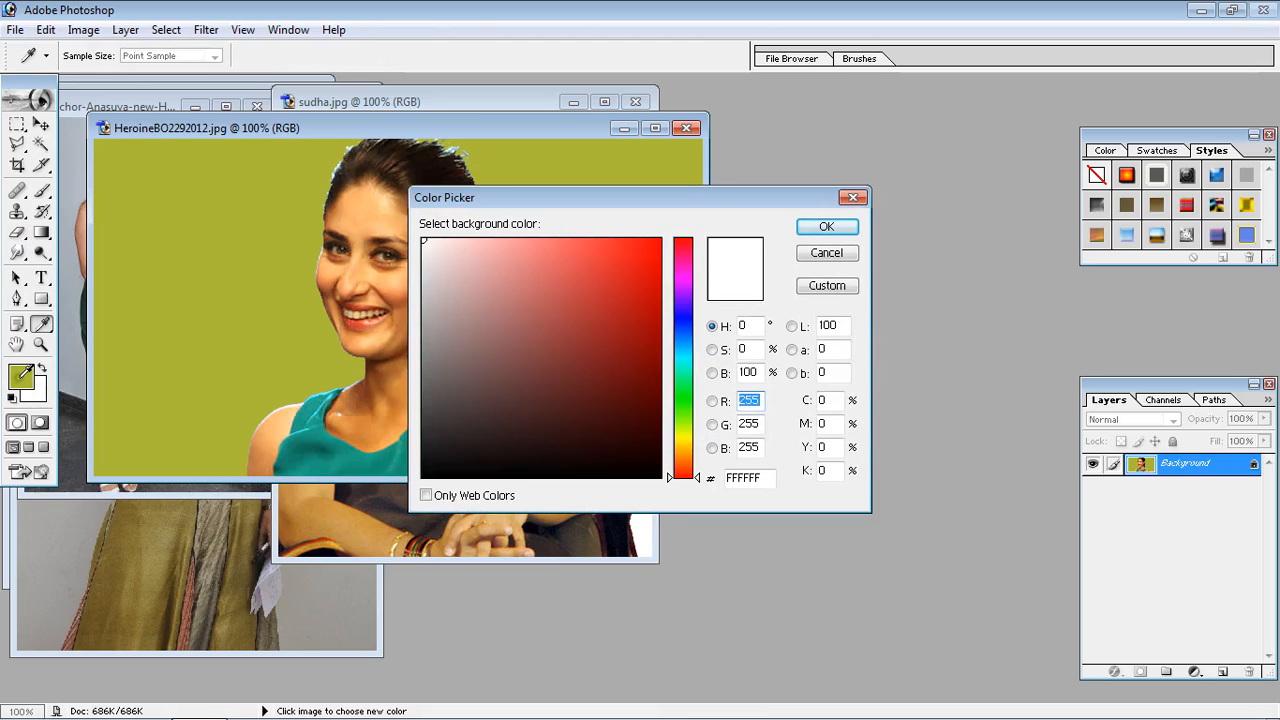
{"action": "left_click", "coordinate": [249, 366]}
{"action": "left_click", "coordinate": [826, 226]}
{"action": "left_click_drag", "start_coordinate": [505, 177], "coordinate": [469, 135]}
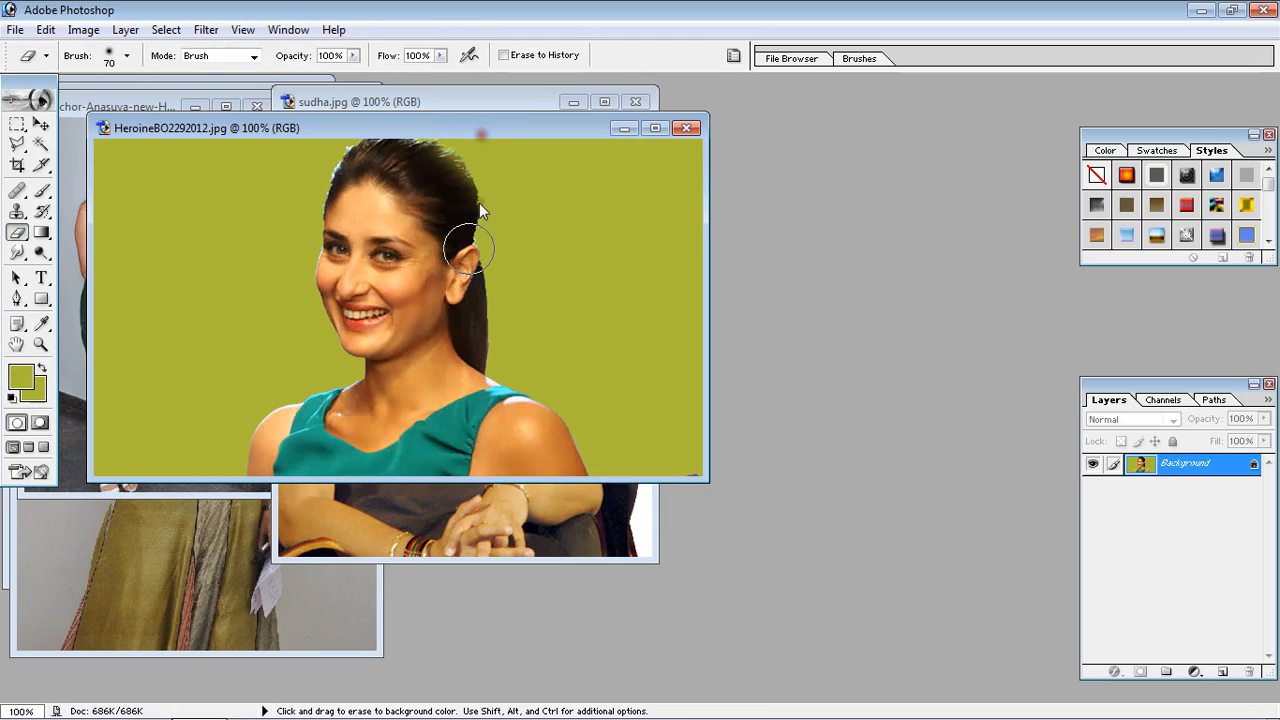
- Try a hard round Eraser brush at sizes 9, 135 and 40 px, and undo the last test stroke
{"action": "left_click", "coordinate": [128, 57]}
{"action": "left_click", "coordinate": [122, 254]}
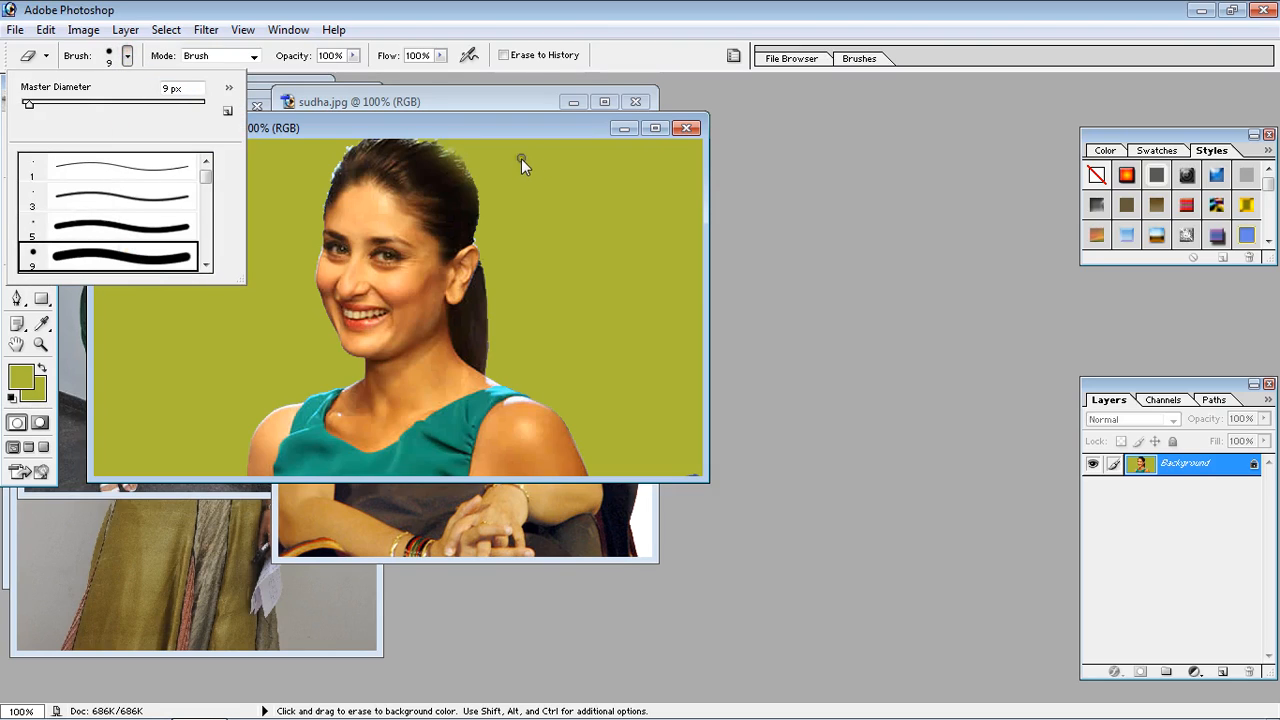
{"action": "left_click", "coordinate": [129, 104]}
{"action": "type", "text": "["}
{"action": "left_click", "coordinate": [568, 148]}
{"action": "left_click", "coordinate": [645, 295]}
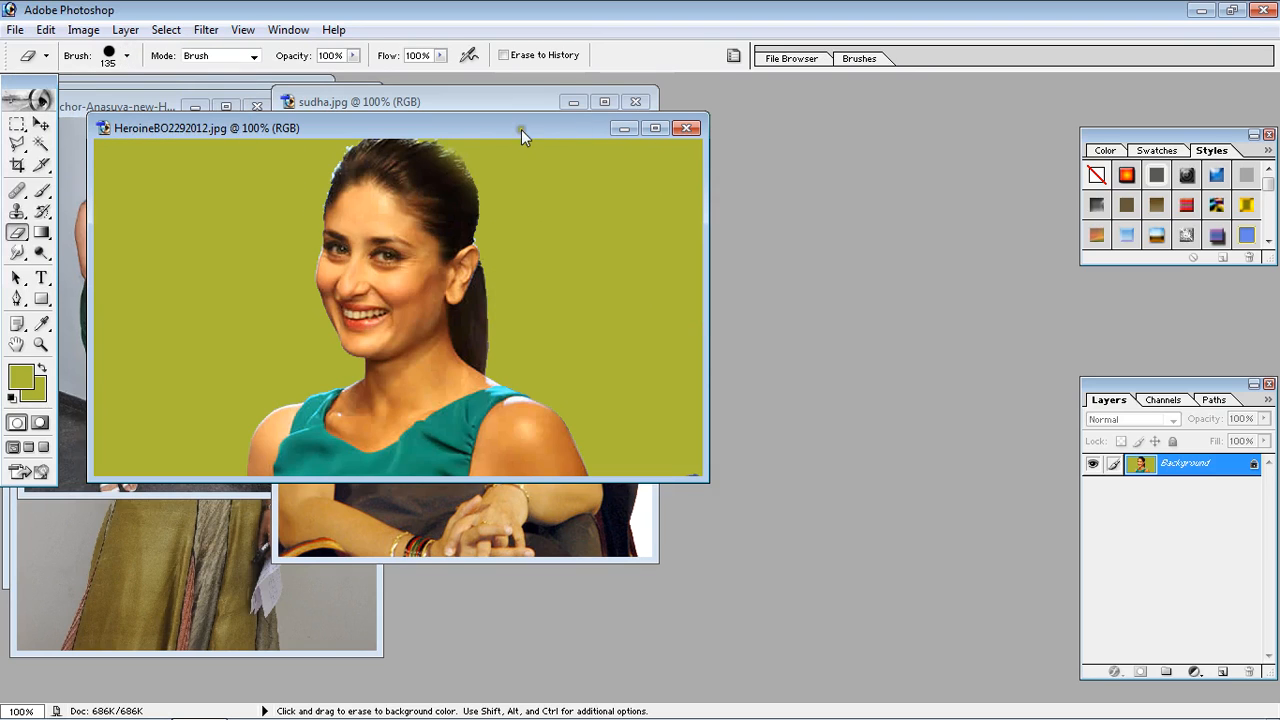
{"action": "key", "text": "bracketleft"}
{"action": "key", "text": "bracketleft"}
{"action": "key", "text": "bracketleft"}
{"action": "key", "text": "bracketleft"}
{"action": "key", "text": "bracketleft"}
{"action": "key", "text": "ctrl+alt+z"}
- Choose a soft round brush preset for the Eraser and enlarge it to 100 px
{"action": "left_click", "coordinate": [127, 56]}
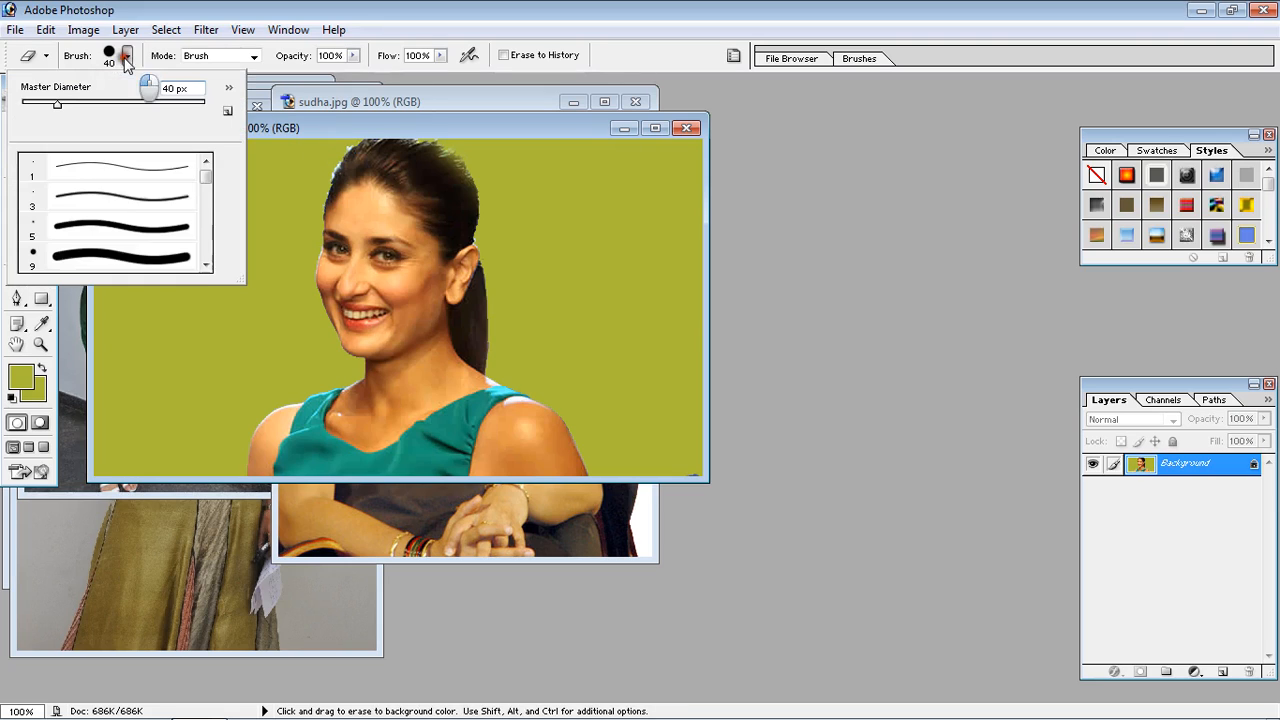
{"action": "left_click", "coordinate": [205, 265]}
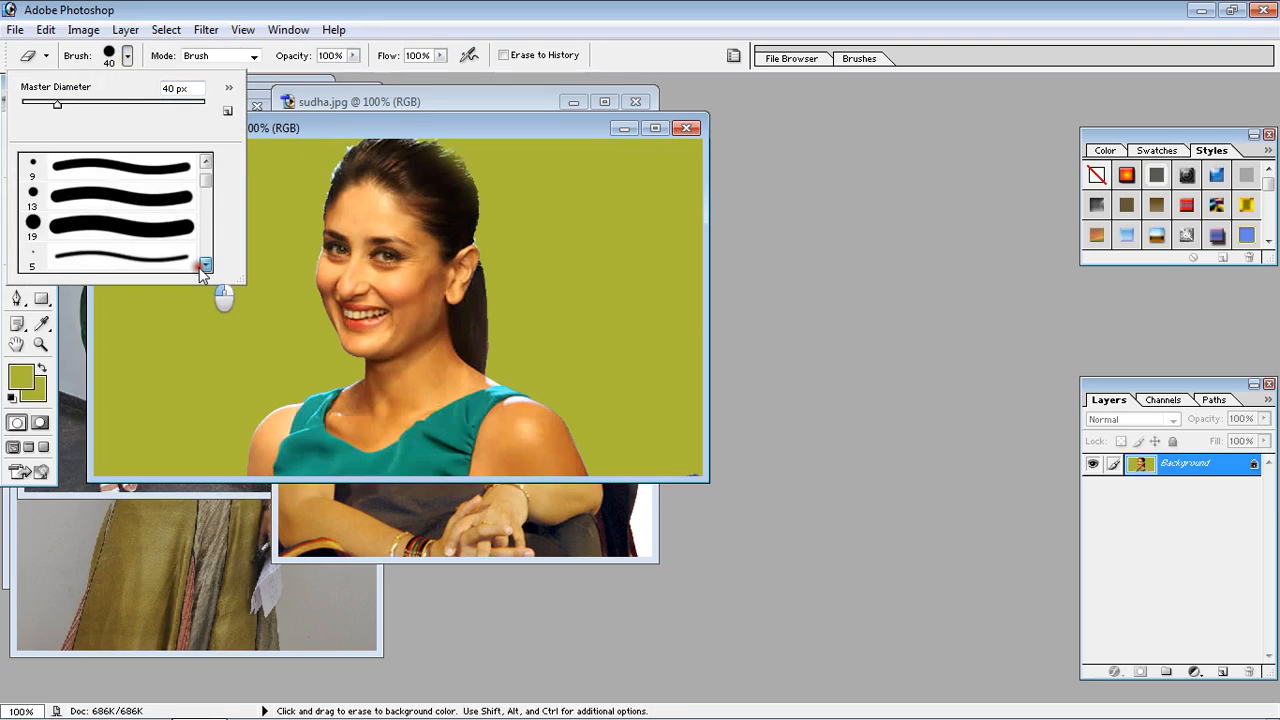
{"action": "left_click", "coordinate": [158, 244]}
{"action": "left_click", "coordinate": [277, 190]}
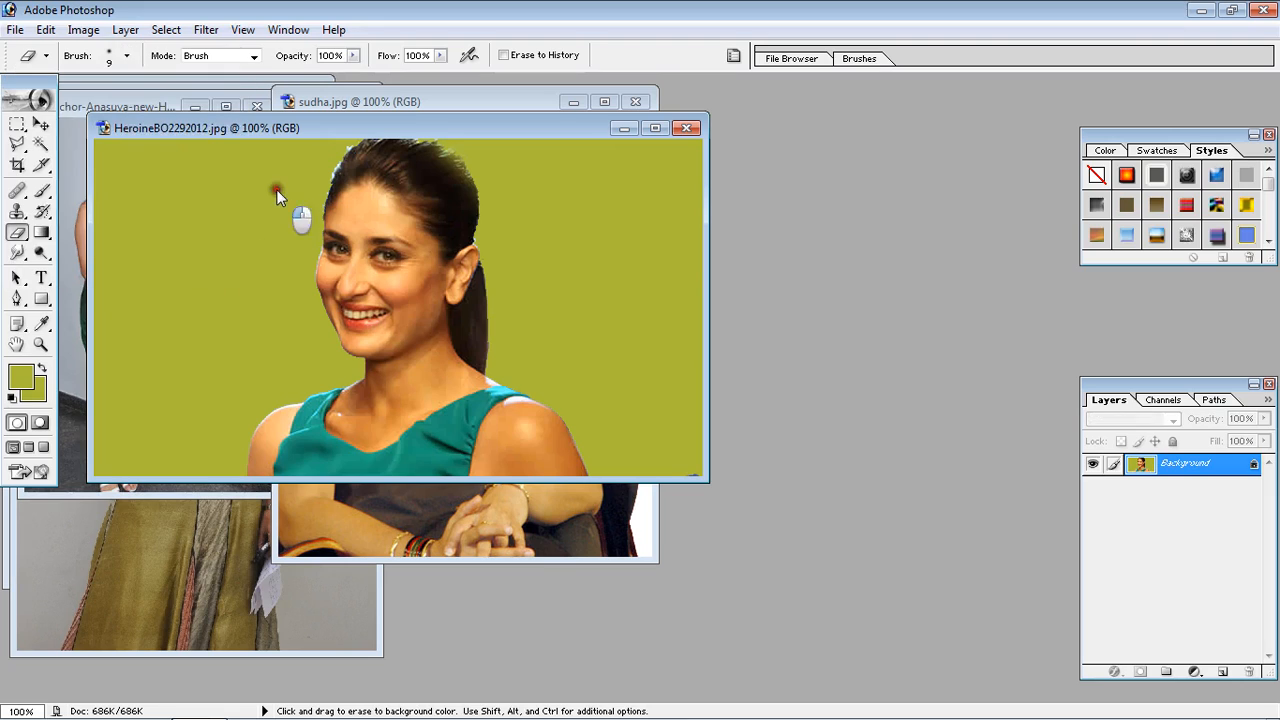
{"action": "key", "text": "bracketright"}
{"action": "key", "text": "bracketright"}
{"action": "key", "text": "bracketright"}
{"action": "key", "text": "bracketright"}
{"action": "key", "text": "bracketright"}
{"action": "key", "text": "bracketright"}
{"action": "key", "text": "bracketright"}
{"action": "key", "text": "bracketright"}
{"action": "key", "text": "bracketright"}
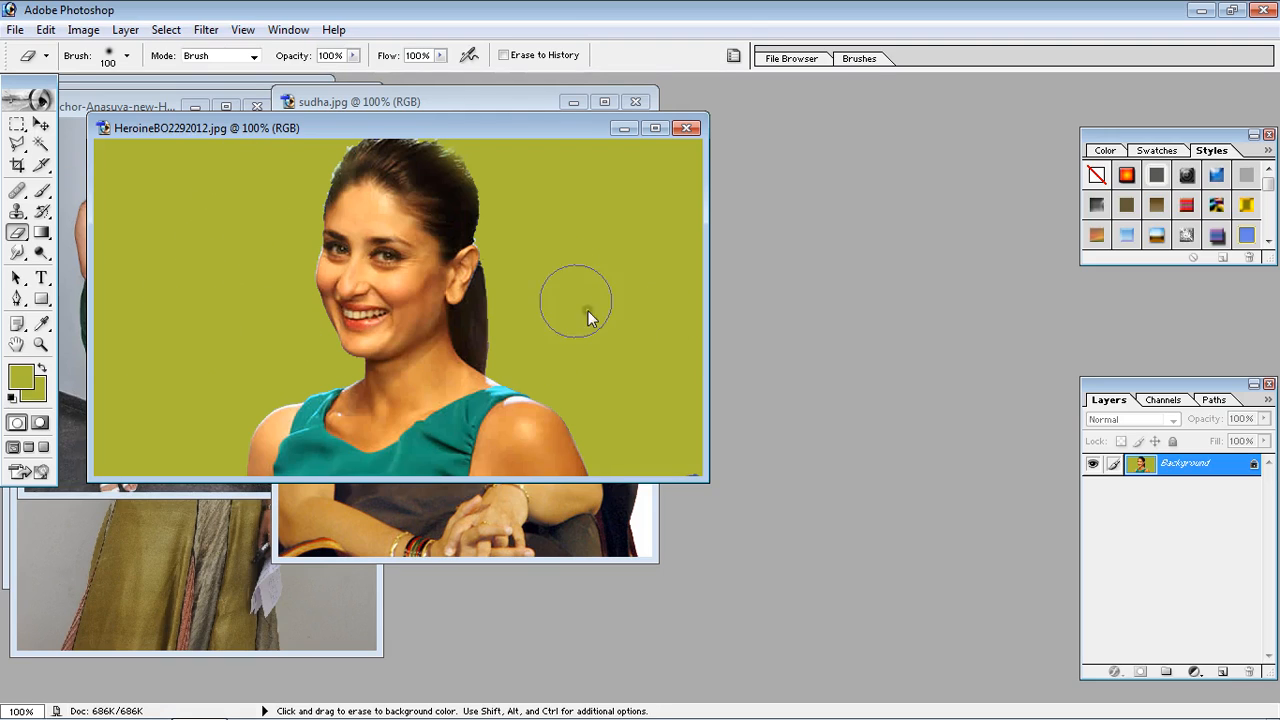
- Select the woman's teal dress with the Magic Wand in add-to-selection mode, and undo the click that includes the olive background
{"action": "left_click", "coordinate": [40, 144]}
{"action": "left_click", "coordinate": [406, 457]}
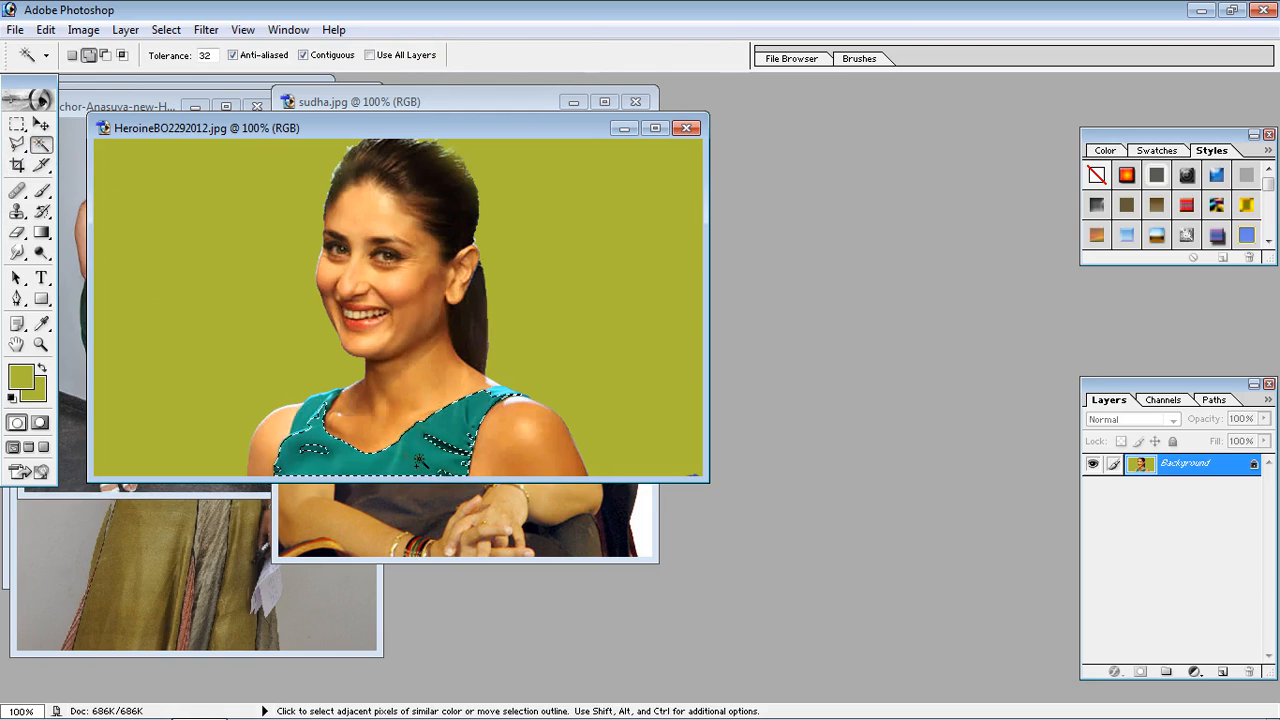
{"action": "left_click", "coordinate": [308, 413]}
{"action": "left_click", "coordinate": [466, 434]}
{"action": "left_click", "coordinate": [298, 430]}
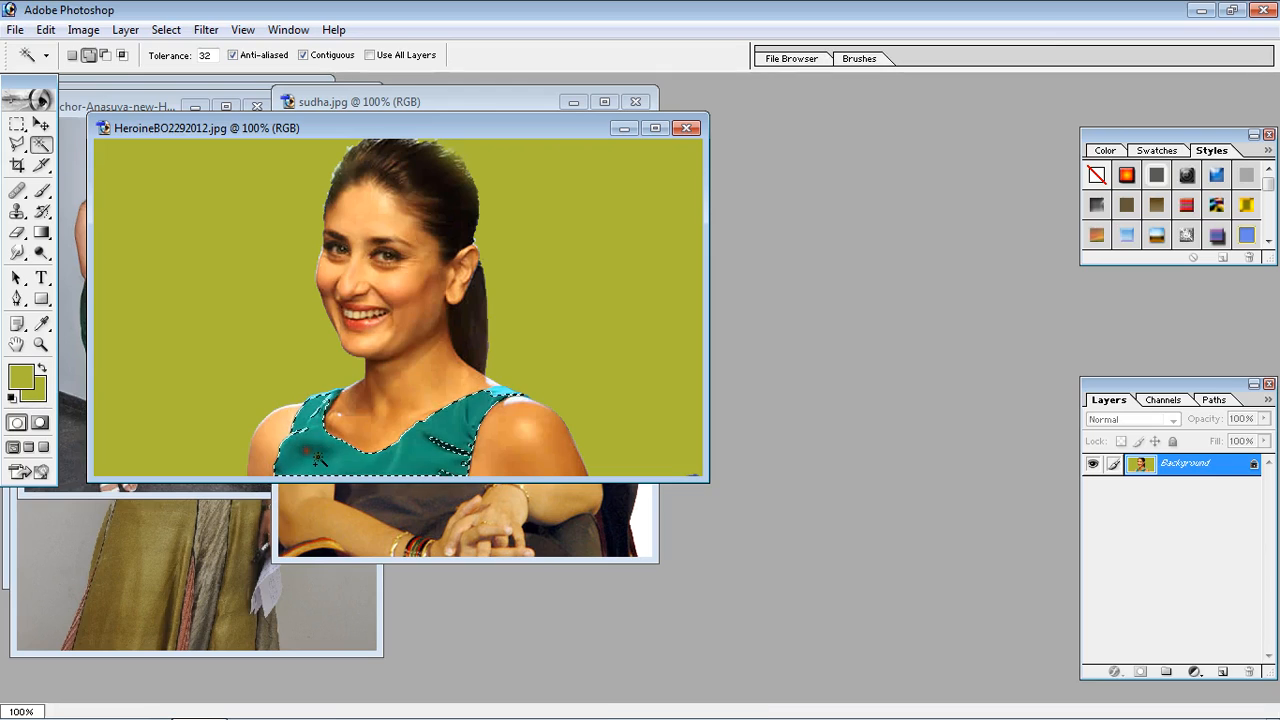
{"action": "left_click", "coordinate": [313, 399]}
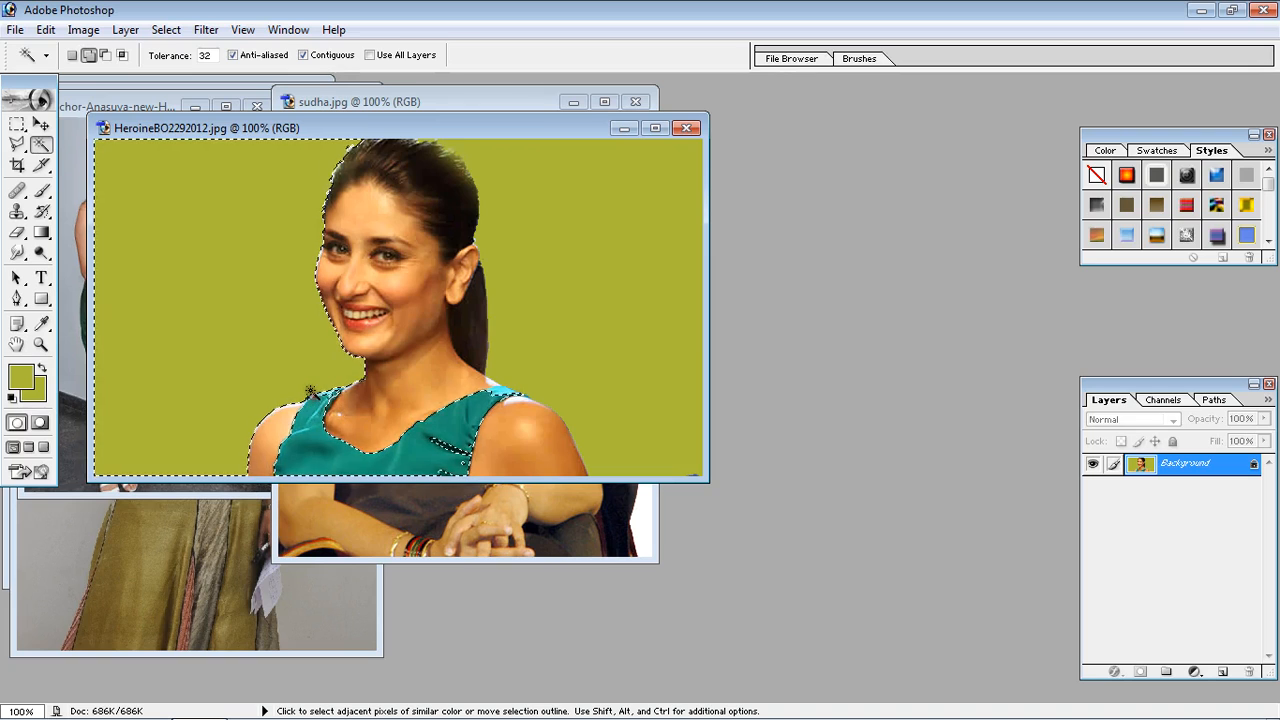
{"action": "key", "text": "ctrl+z"}
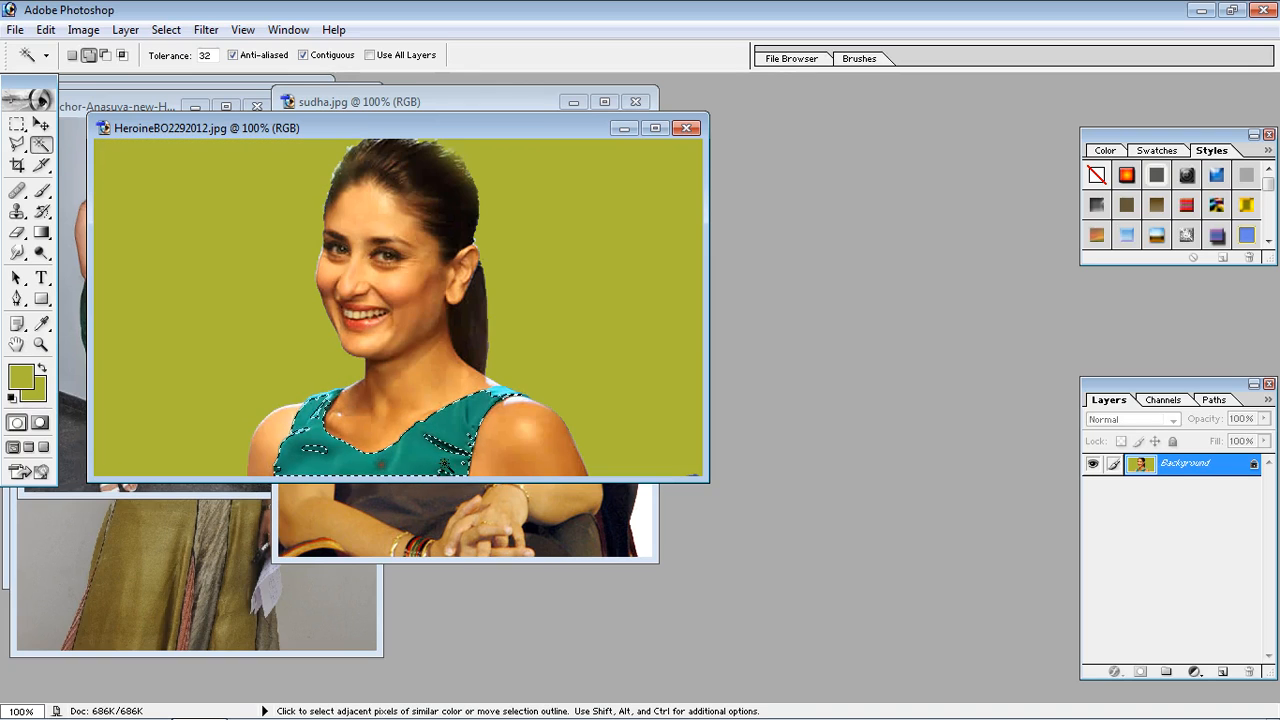
- Fill the selected dress with the olive-green foreground color and undo the fill
{"action": "key", "text": "alt+BackSpace"}
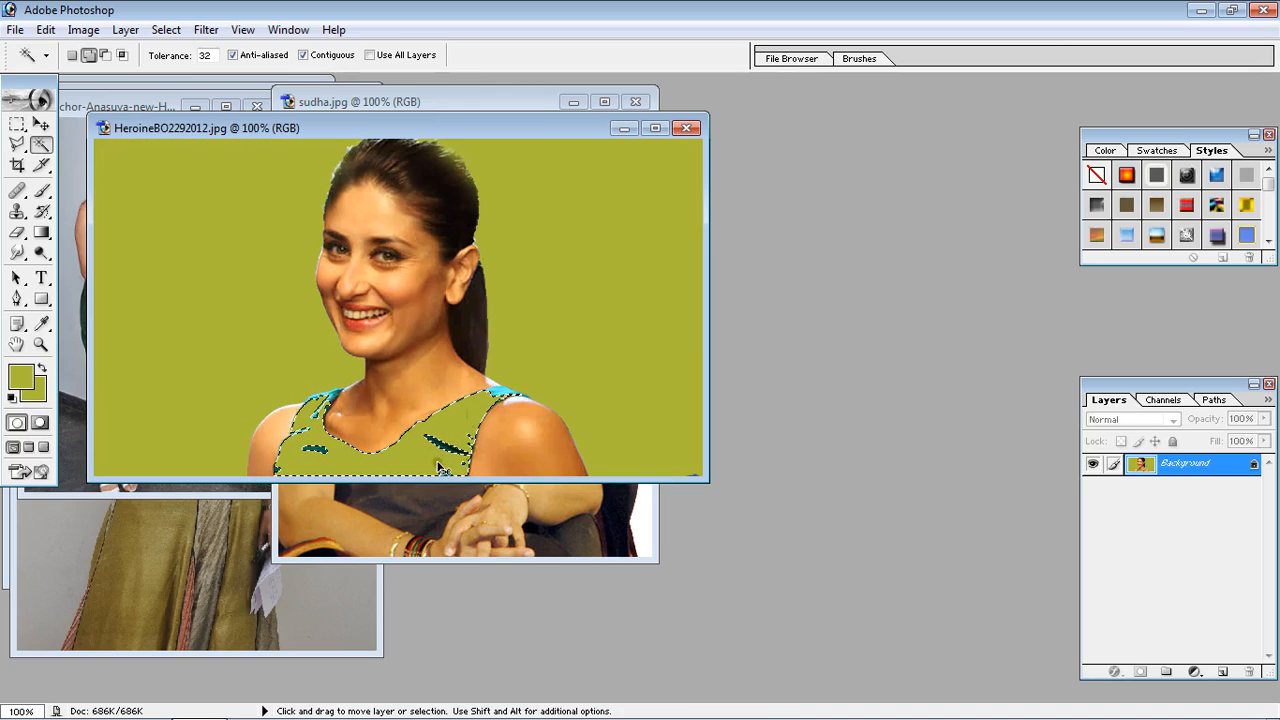
{"action": "key", "text": "ctrl+alt+z"}
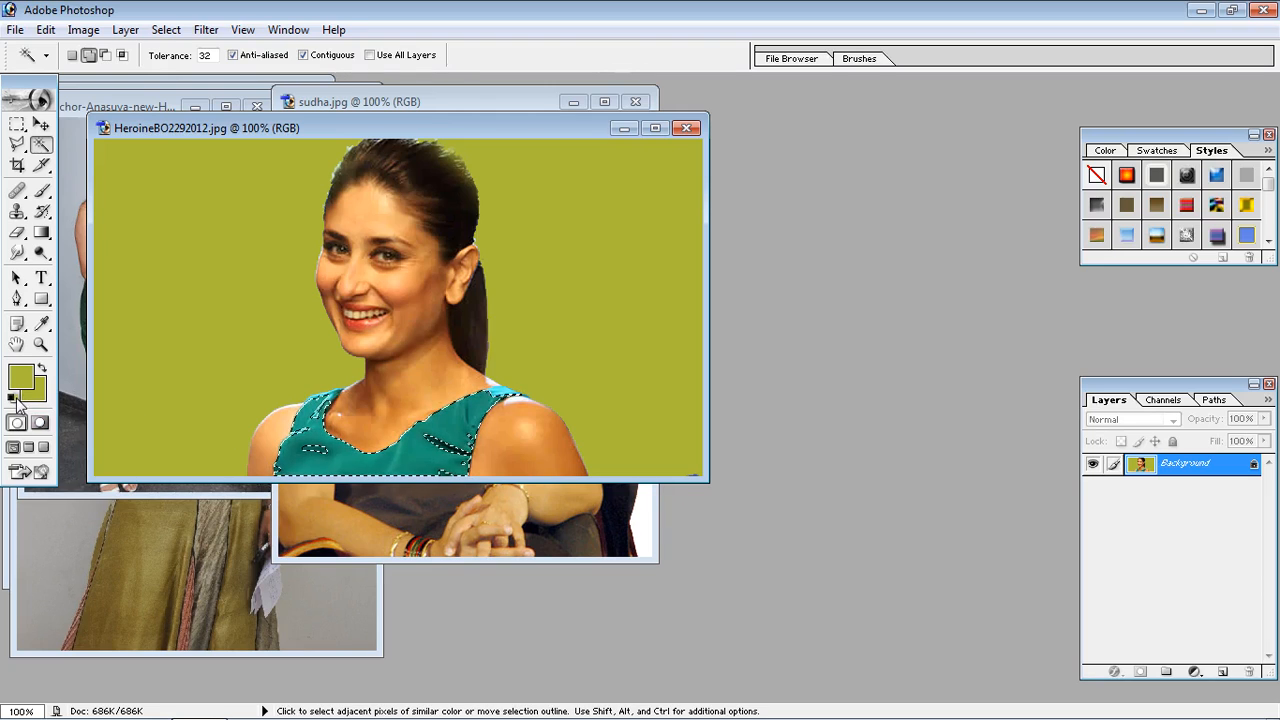
- Reset the foreground and background colors to the default black and white, and deselect the dress
{"action": "key", "text": "d"}
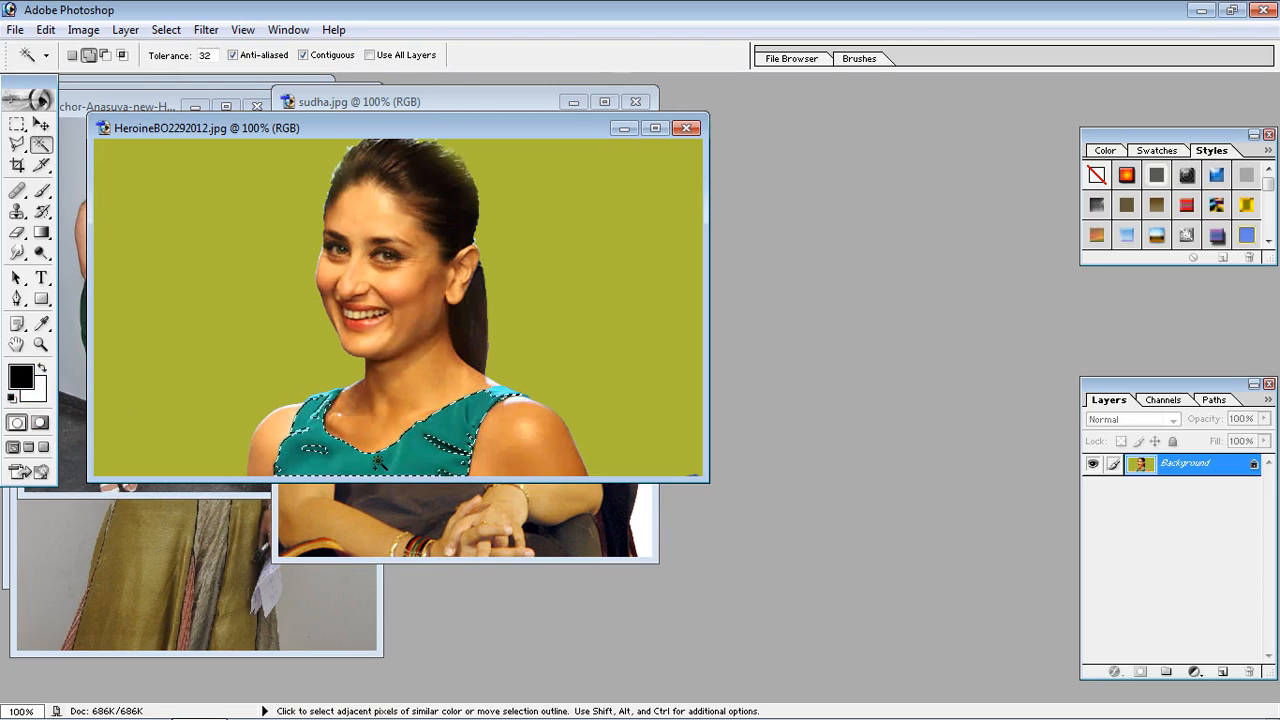
{"action": "key", "text": "ctrl"}
{"action": "key", "text": "ctrl+d"}
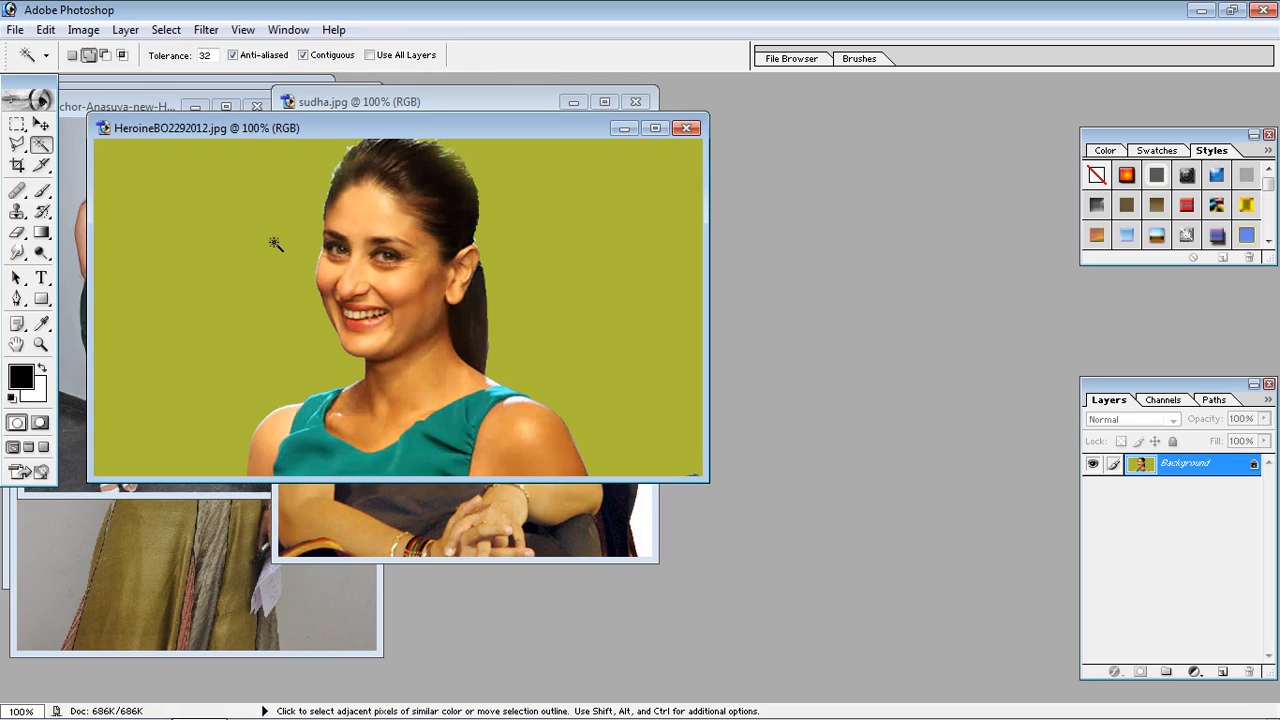
- Bring the full-length photo of the woman in the dark green dress forward, select its grey wall with the Magic Wand, and reposition its window
{"action": "left_click", "coordinate": [169, 489]}
{"action": "left_click", "coordinate": [241, 316]}
{"action": "left_click_drag", "start_coordinate": [152, 110], "coordinate": [285, 127]}
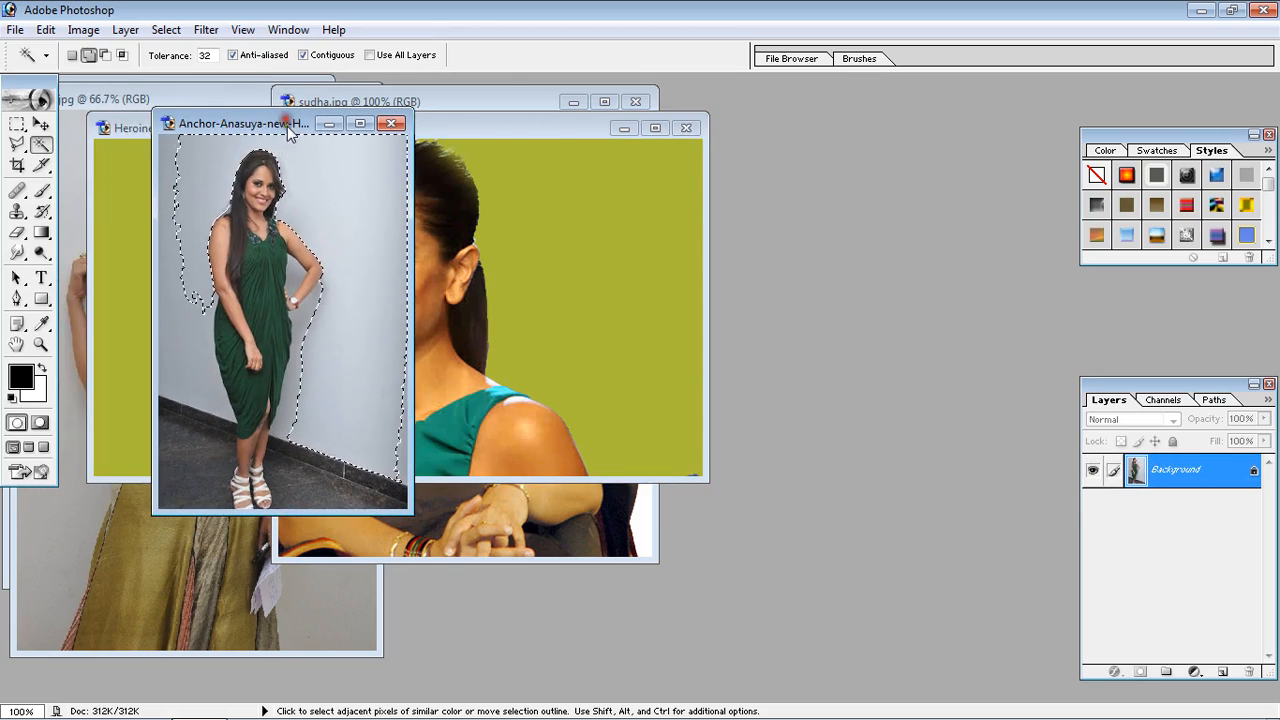
- Add the floor, skirting and remaining wall around the woman in the dark green dress to the Magic Wand selection
{"action": "left_click", "coordinate": [193, 377], "text": "shift"}
{"action": "left_click", "coordinate": [192, 424], "text": "shift"}
{"action": "left_click", "coordinate": [190, 420], "text": "shift"}
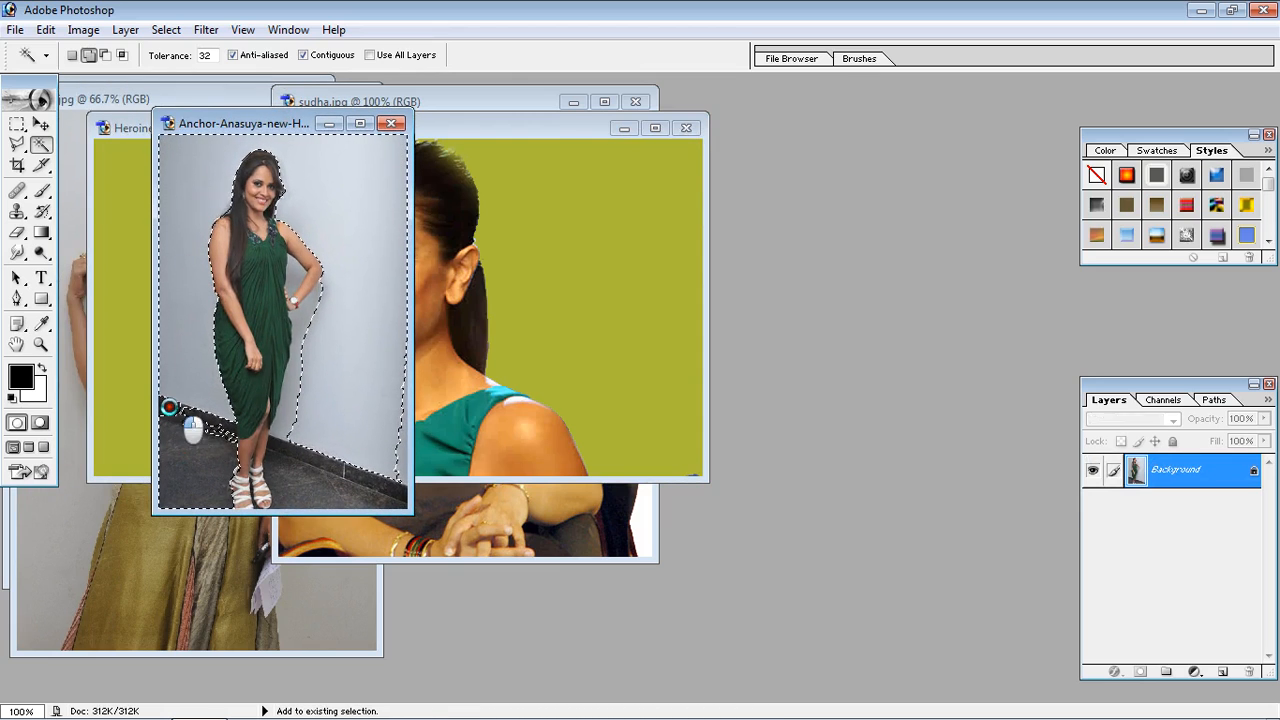
{"action": "left_click", "coordinate": [315, 480], "text": "shift"}
{"action": "left_click", "coordinate": [381, 472], "text": "shift"}
{"action": "left_click", "coordinate": [387, 486], "text": "shift"}
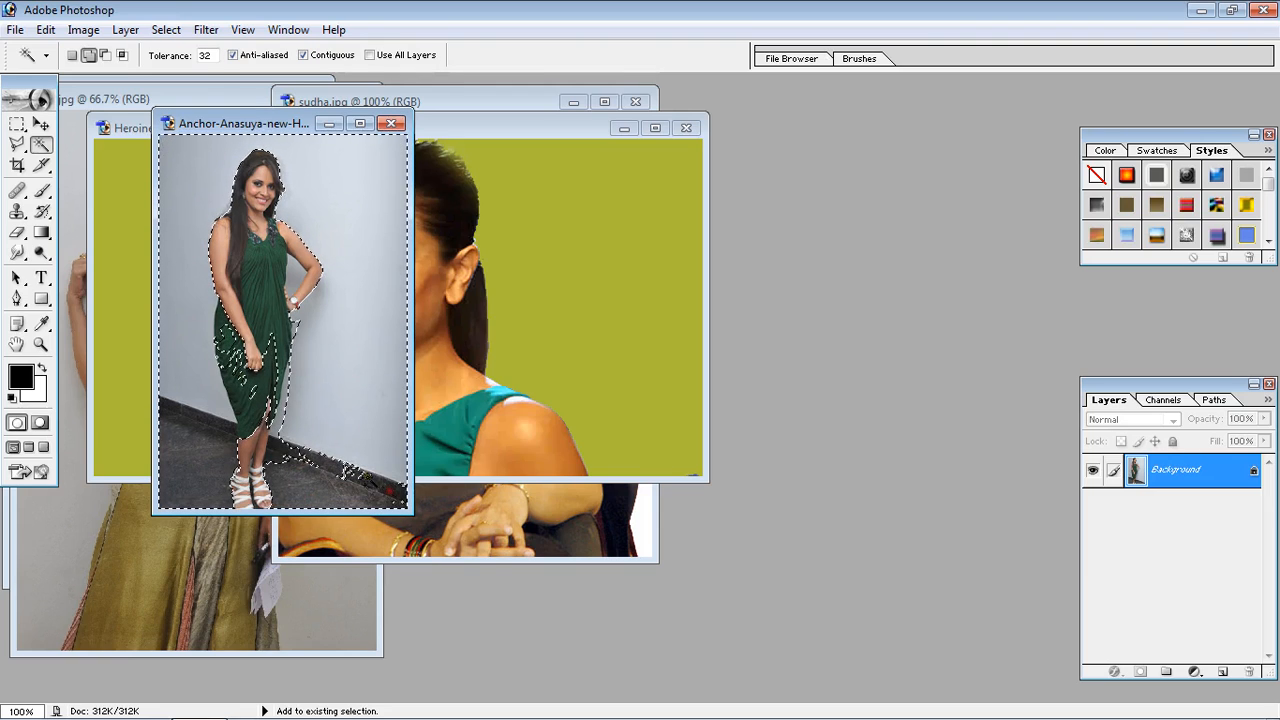
{"action": "left_click", "coordinate": [322, 473], "text": "shift"}
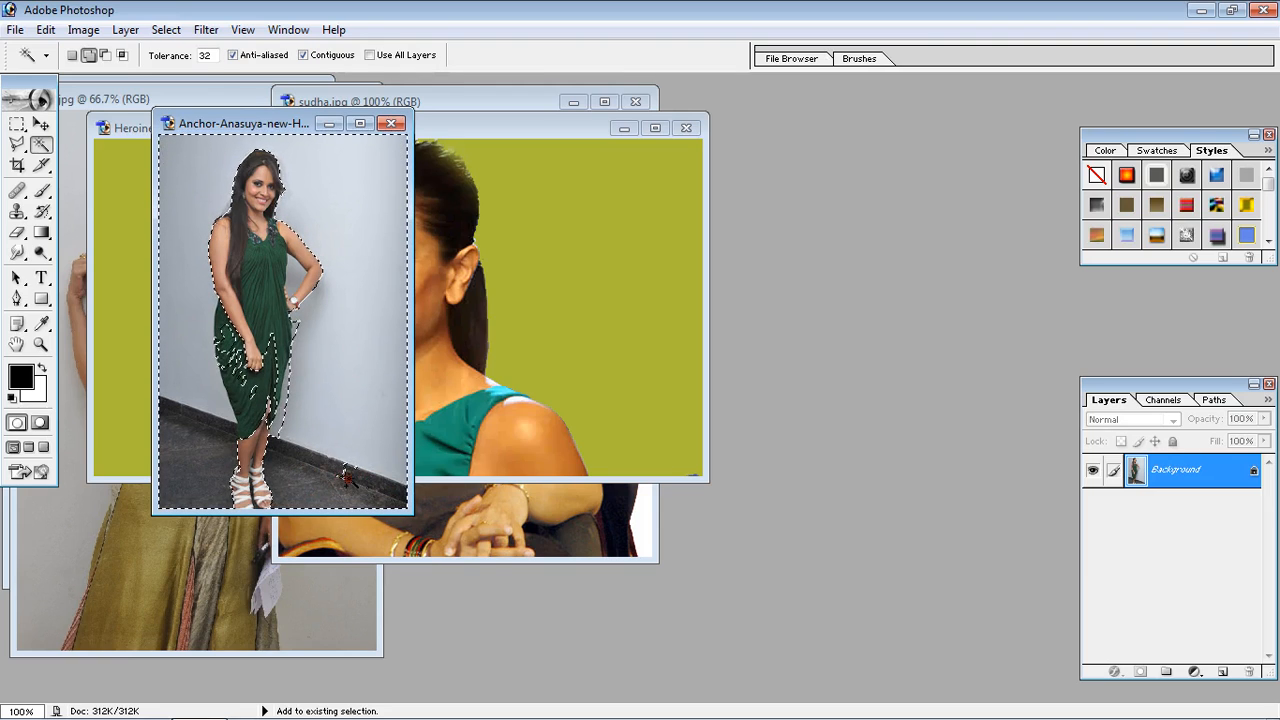
- Delete the selected background and the dress from the full-length photo, undo these changes, and deselect
{"action": "key", "text": "Delete"}
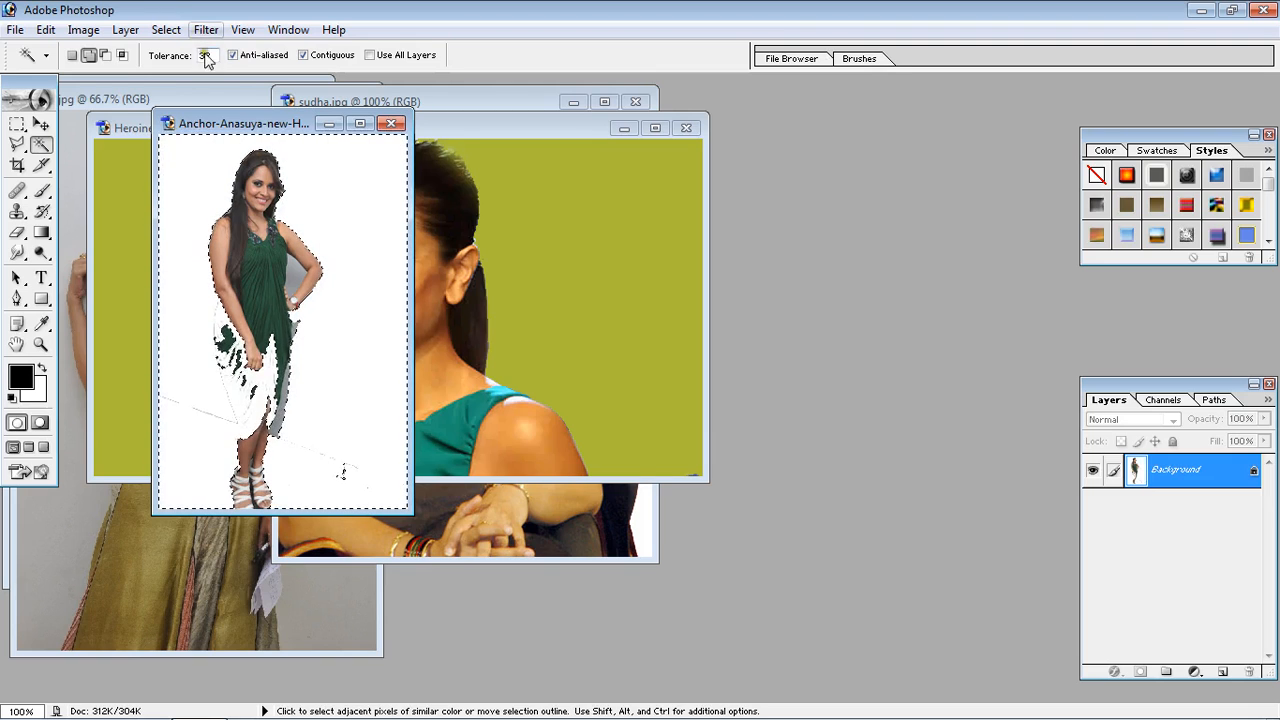
{"action": "left_click", "coordinate": [268, 262]}
{"action": "key", "text": "Delete"}
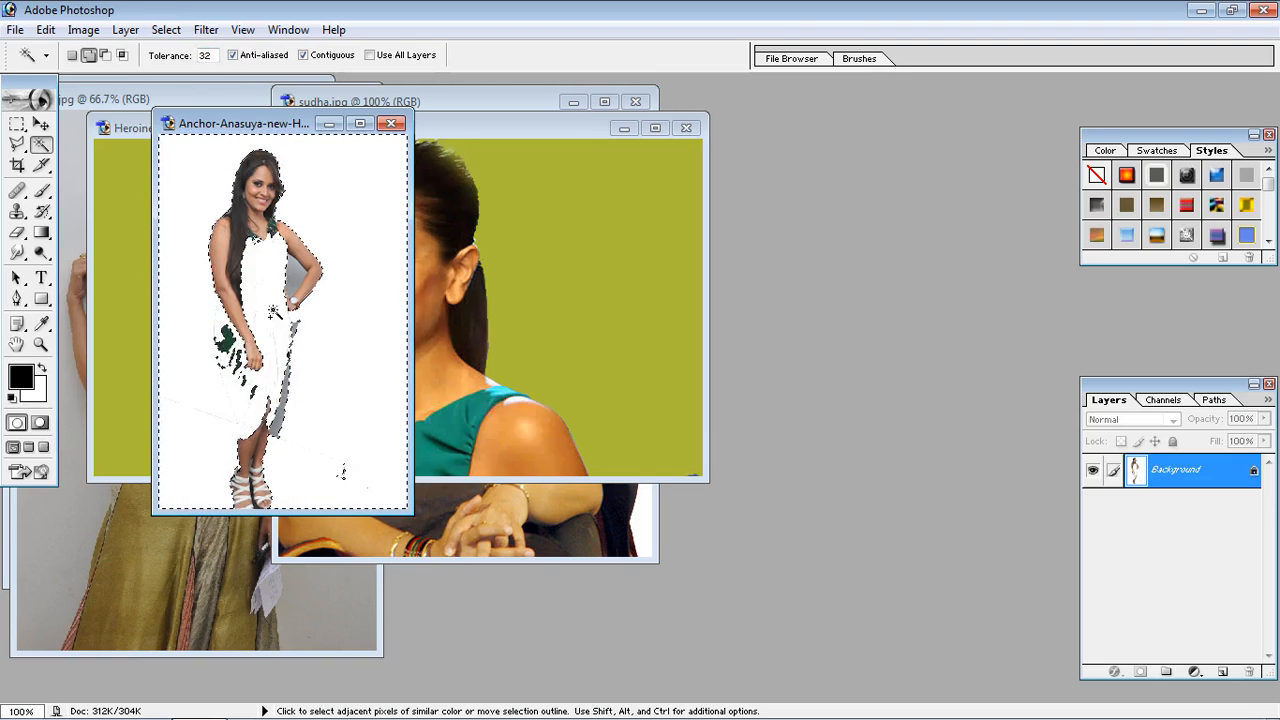
{"action": "key", "text": "ctrl+alt+z"}
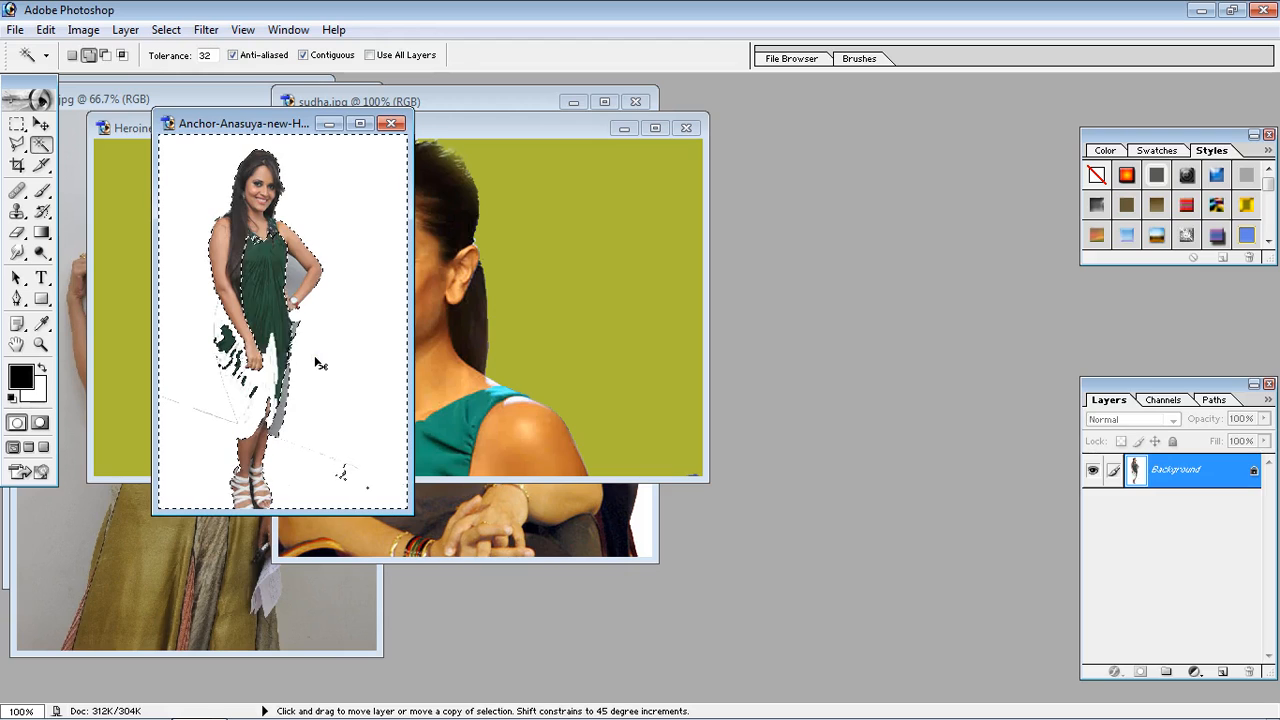
{"action": "key", "text": "ctrl+alt+z"}
{"action": "key", "text": "ctrl+alt+z"}
{"action": "key", "text": "ctrl+d"}
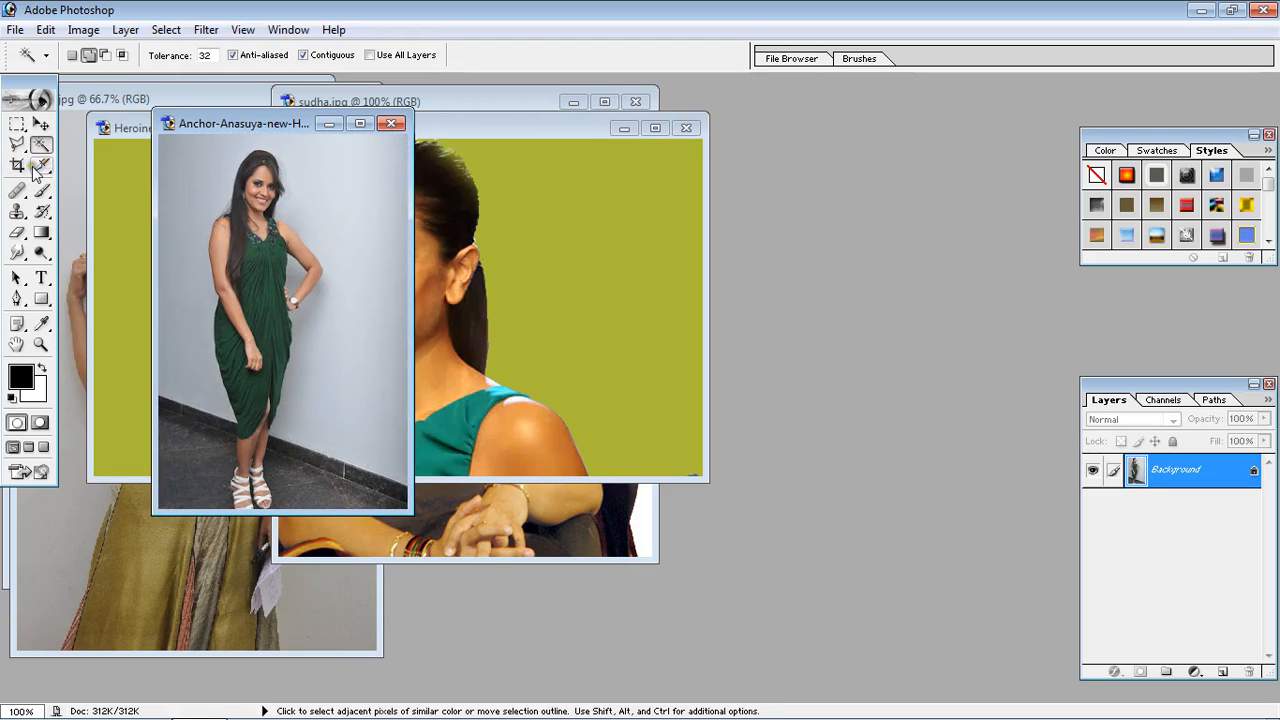
- Close the full-length photo without saving its changes, and cancel closing HeroineBO2292012.jpg
{"action": "left_click", "coordinate": [392, 125]}
{"action": "left_click", "coordinate": [652, 290]}
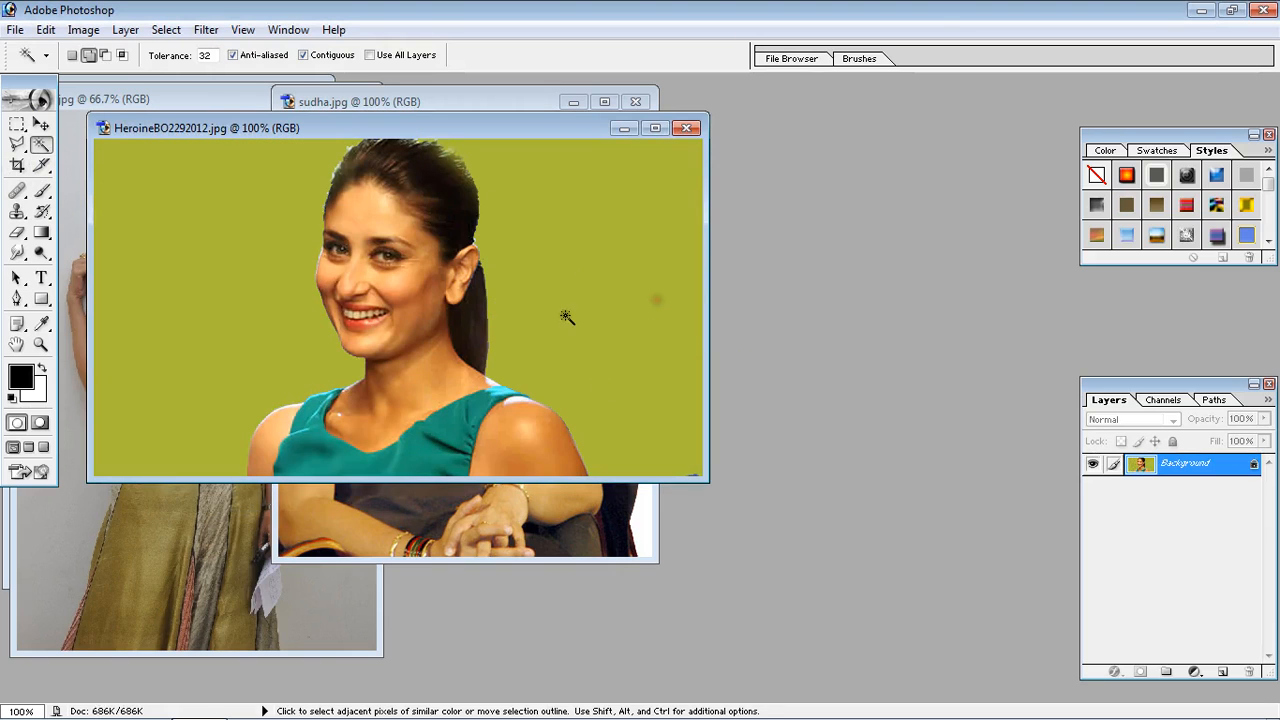
{"action": "left_click", "coordinate": [678, 134]}
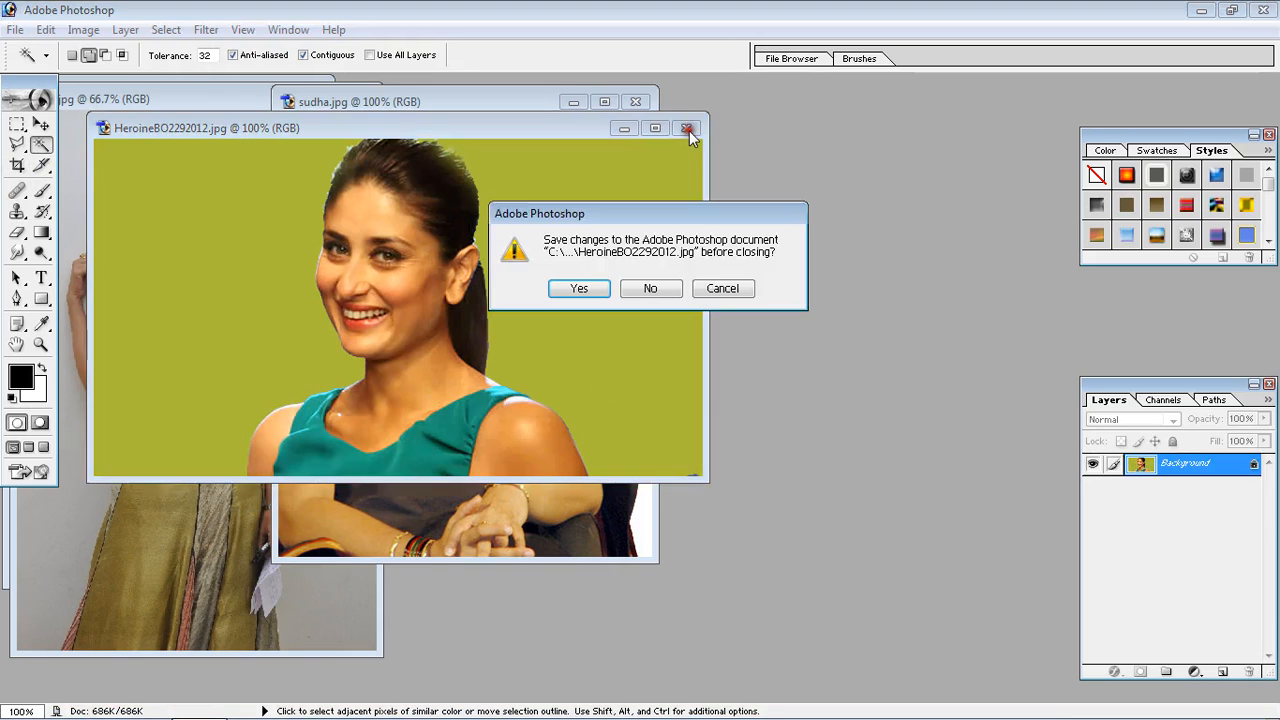
{"action": "left_click", "coordinate": [724, 289]}
{"action": "key", "text": "ctrl+Tab"}
{"action": "key", "text": "ctrl+Tab"}
{"action": "key", "text": "ctrl+Tab"}
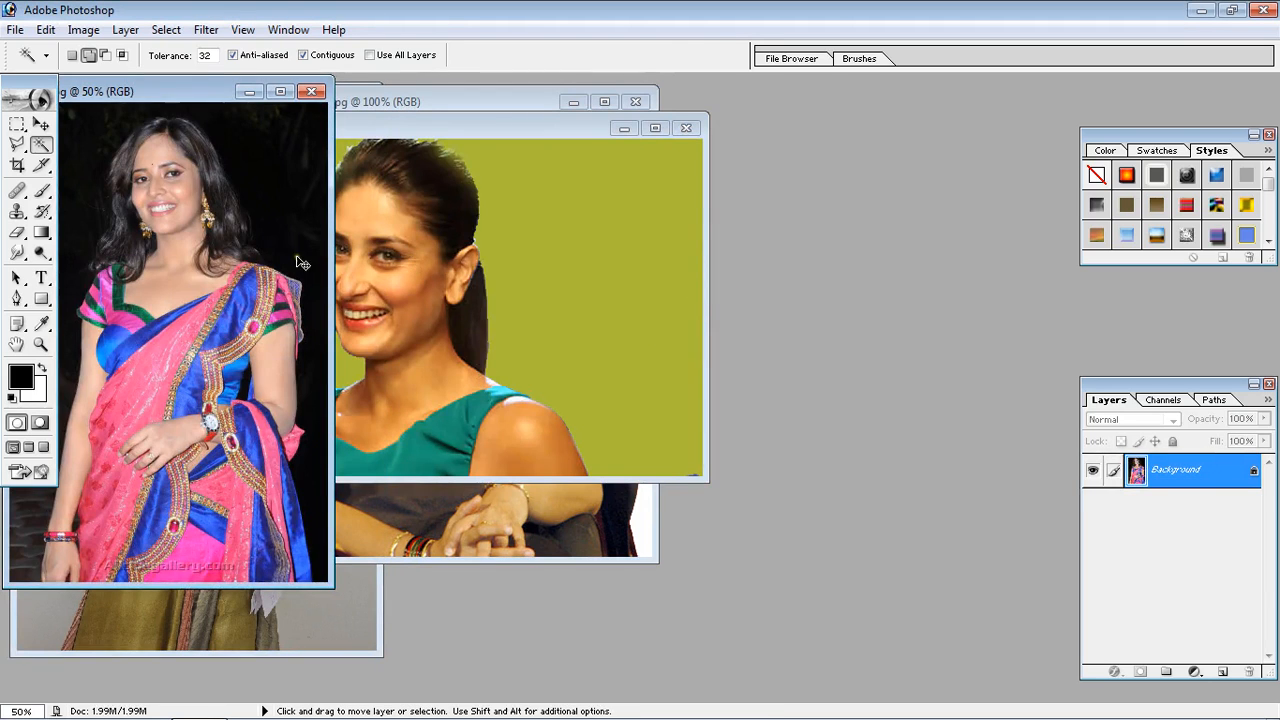
{"action": "key", "text": "ctrl+Tab"}
{"action": "key", "text": "ctrl+Tab"}
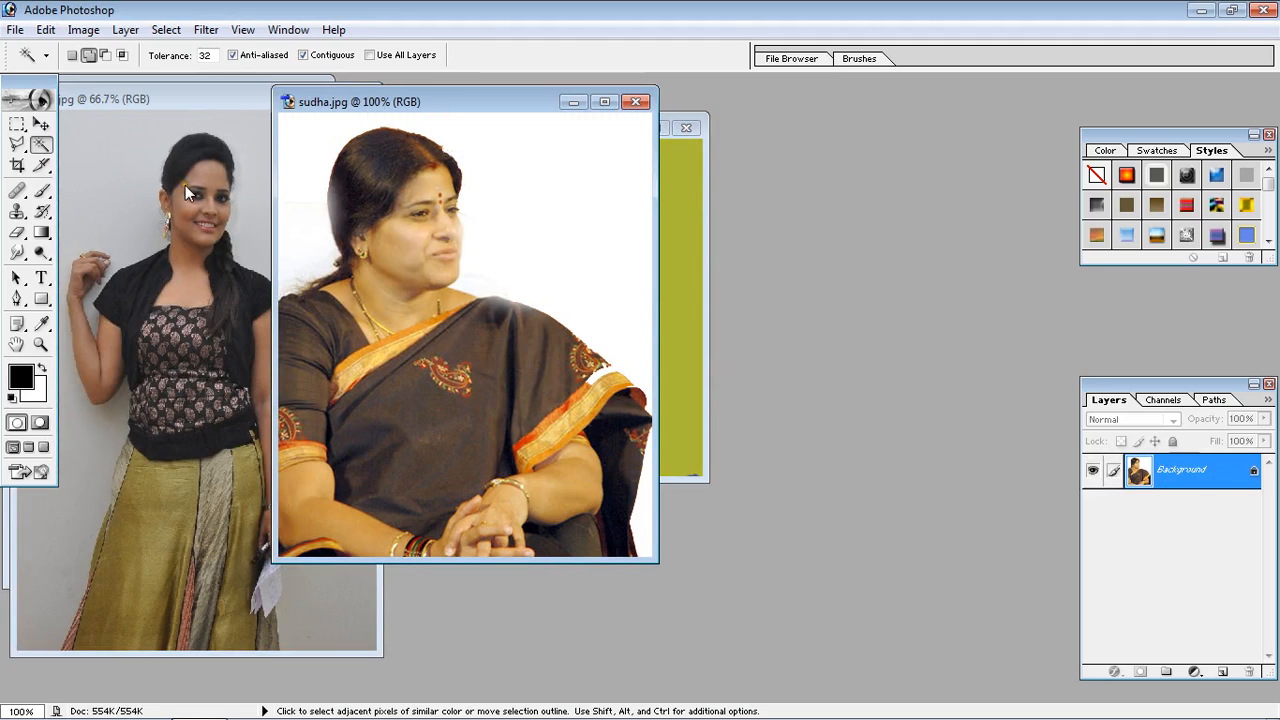
- Open the photo Anchor-Anasuya-photos-in-half-saree-031 from the Images folder and reposition its window over the other photos
{"action": "double_click", "coordinate": [823, 249]}
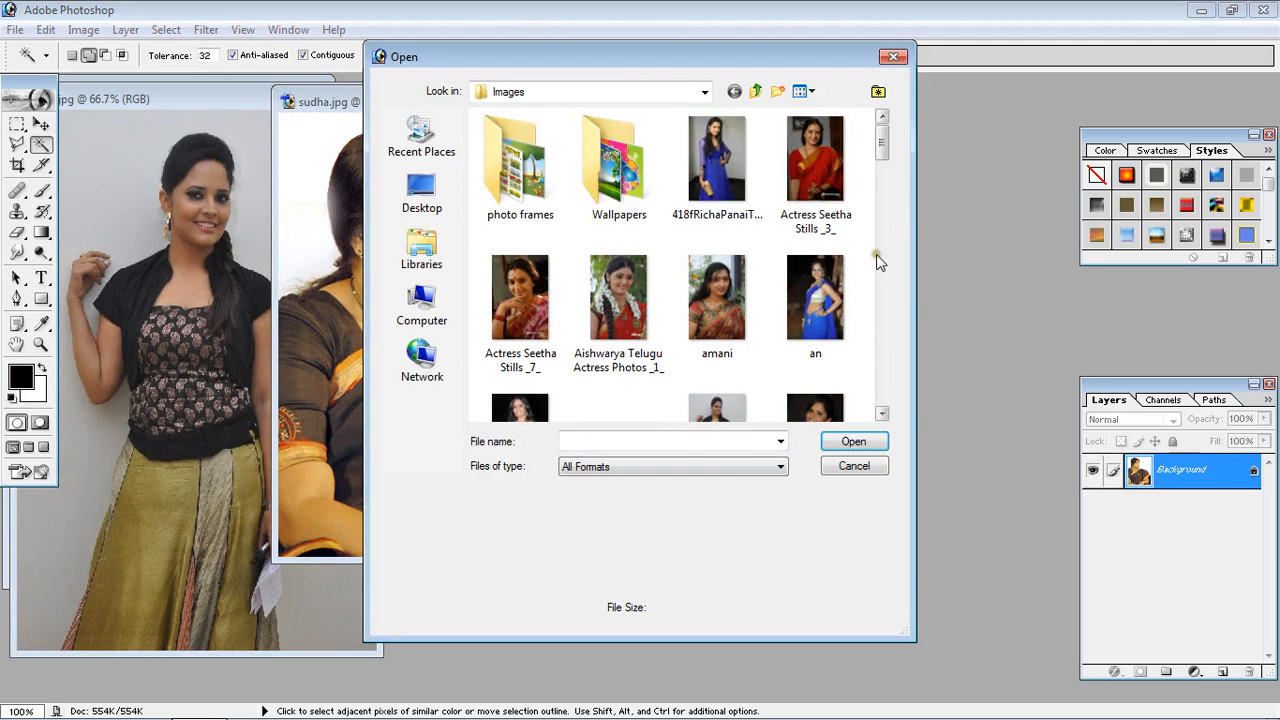
{"action": "left_click", "coordinate": [640, 296]}
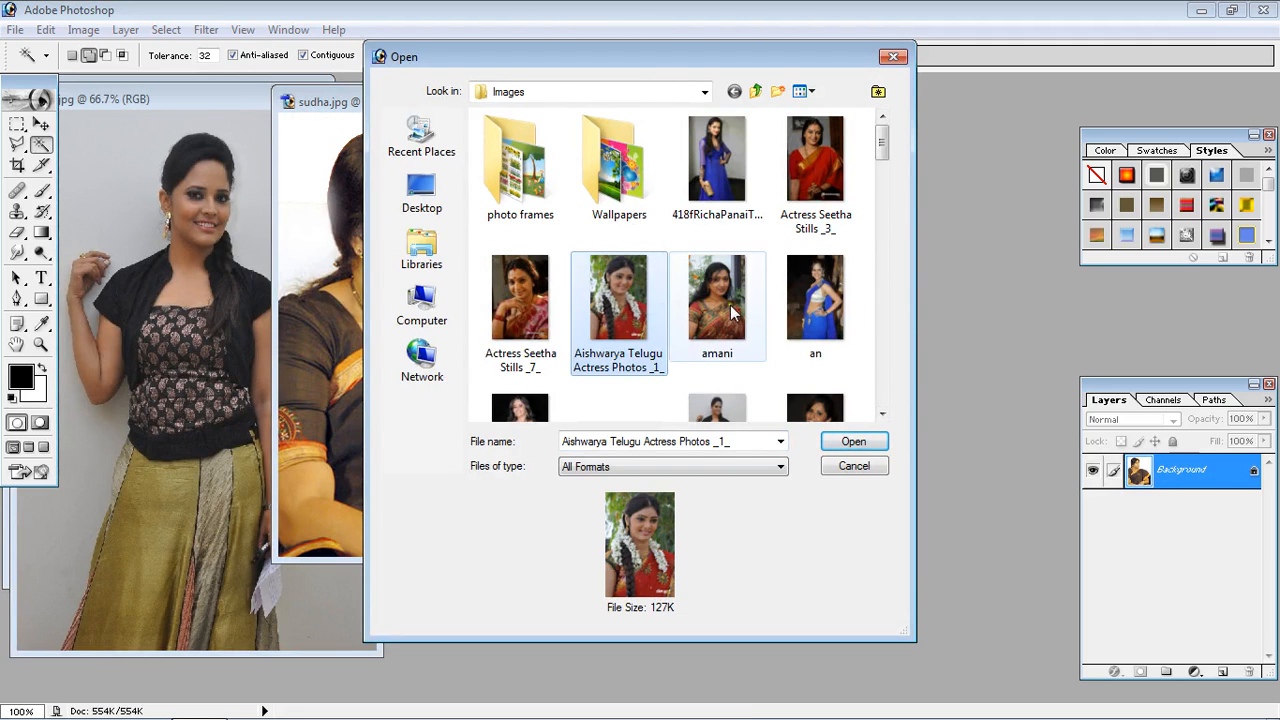
{"action": "left_click", "coordinate": [730, 300]}
{"action": "left_click", "coordinate": [812, 310]}
{"action": "left_click", "coordinate": [812, 170]}
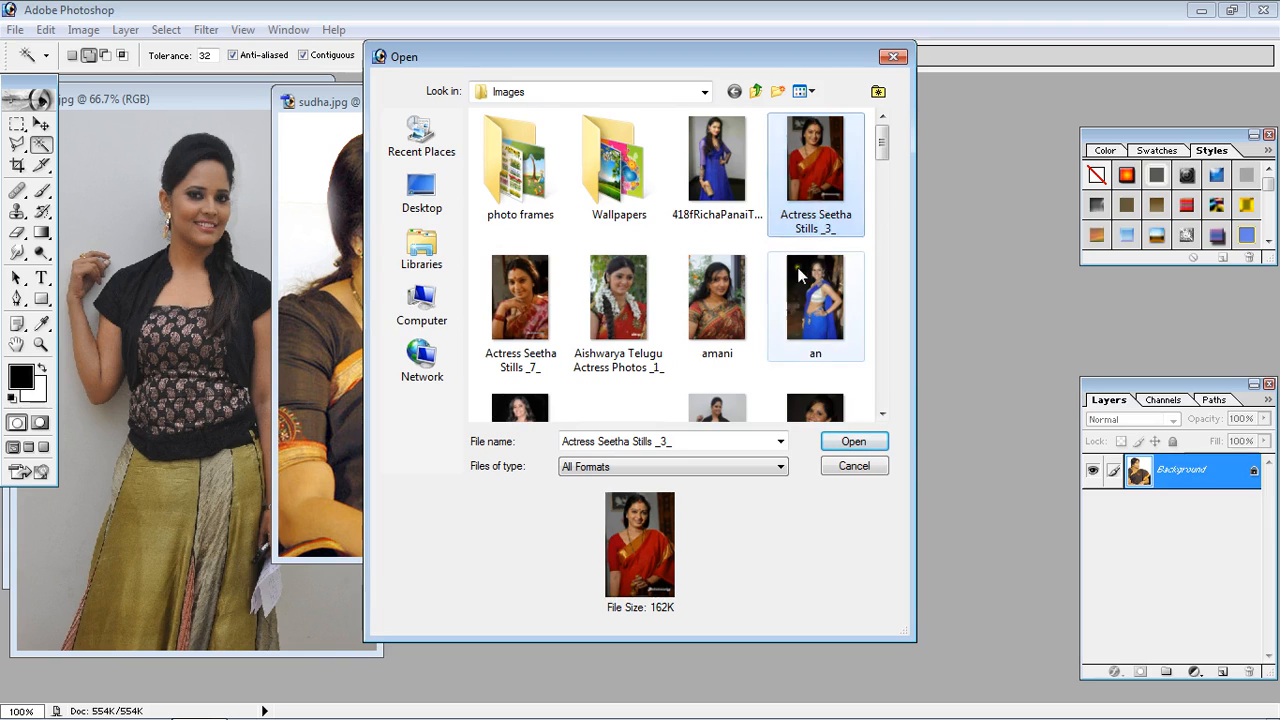
{"action": "scroll", "coordinate": [790, 280], "scroll_direction": "down", "scroll_amount": 2}
{"action": "scroll", "coordinate": [779, 310], "scroll_direction": "down", "scroll_amount": 3}
{"action": "left_click", "coordinate": [714, 192]}
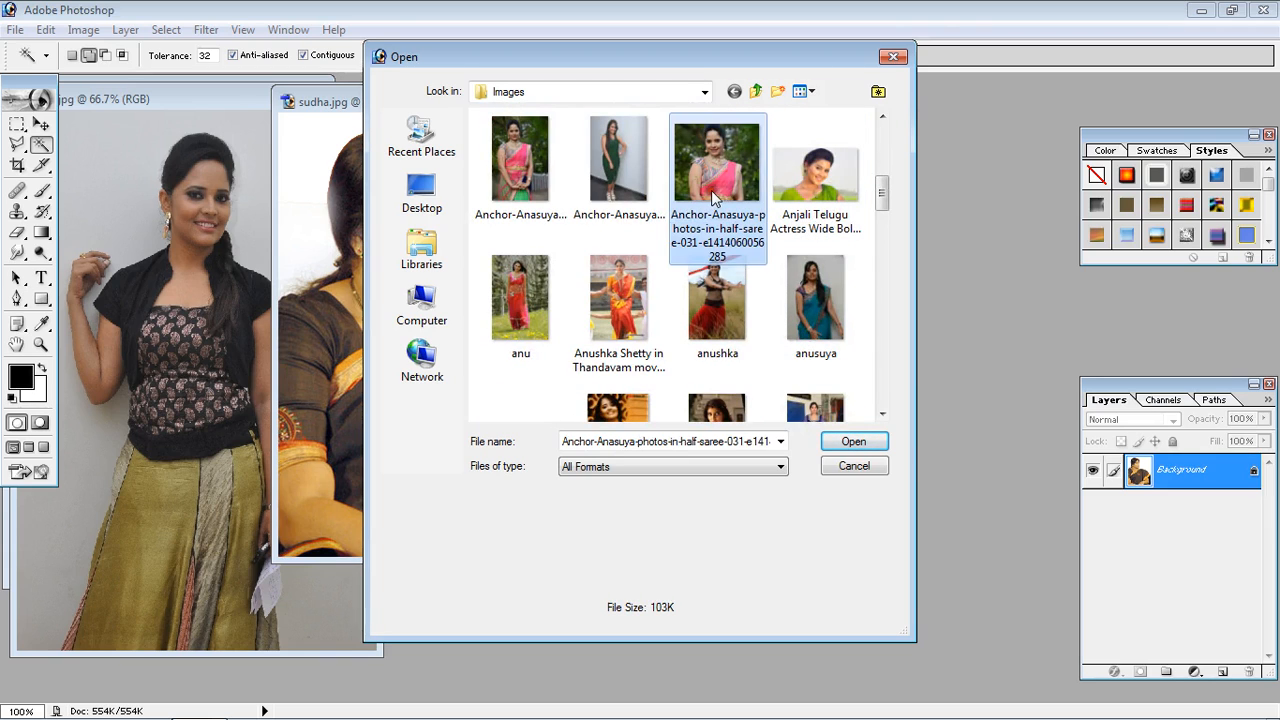
{"action": "left_click", "coordinate": [848, 441]}
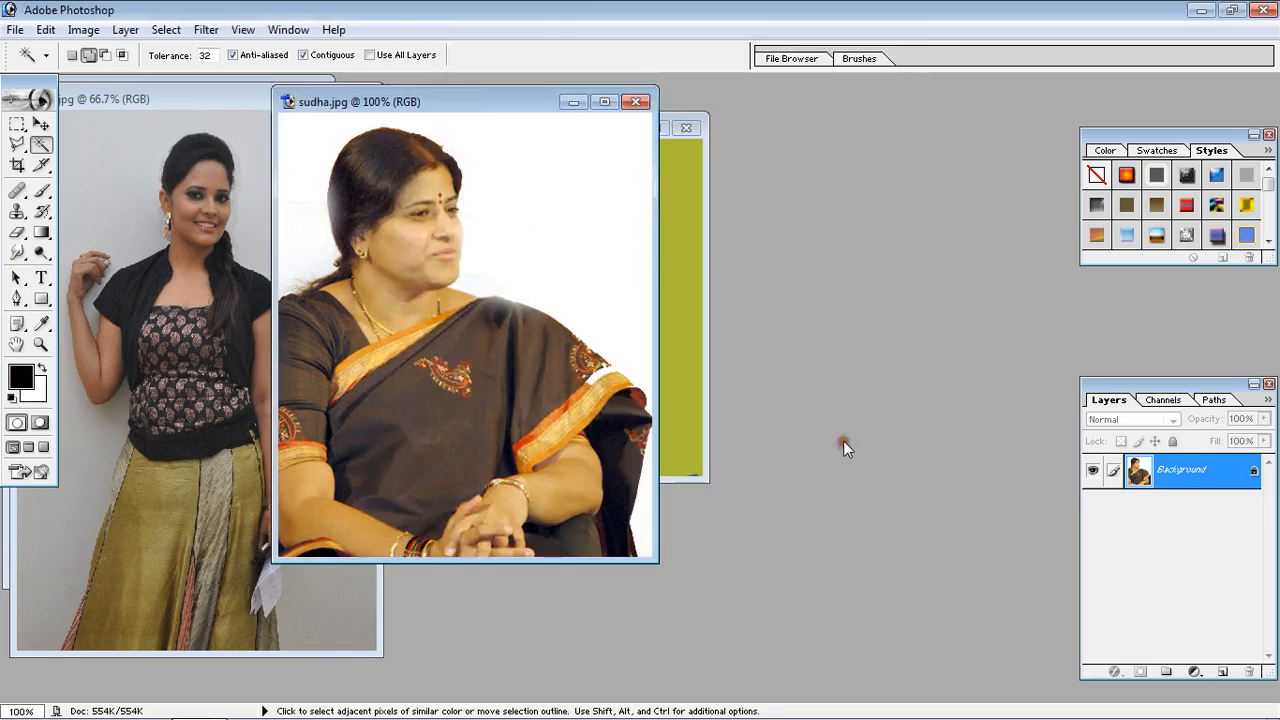
{"action": "left_click_drag", "start_coordinate": [351, 126], "coordinate": [673, 122]}
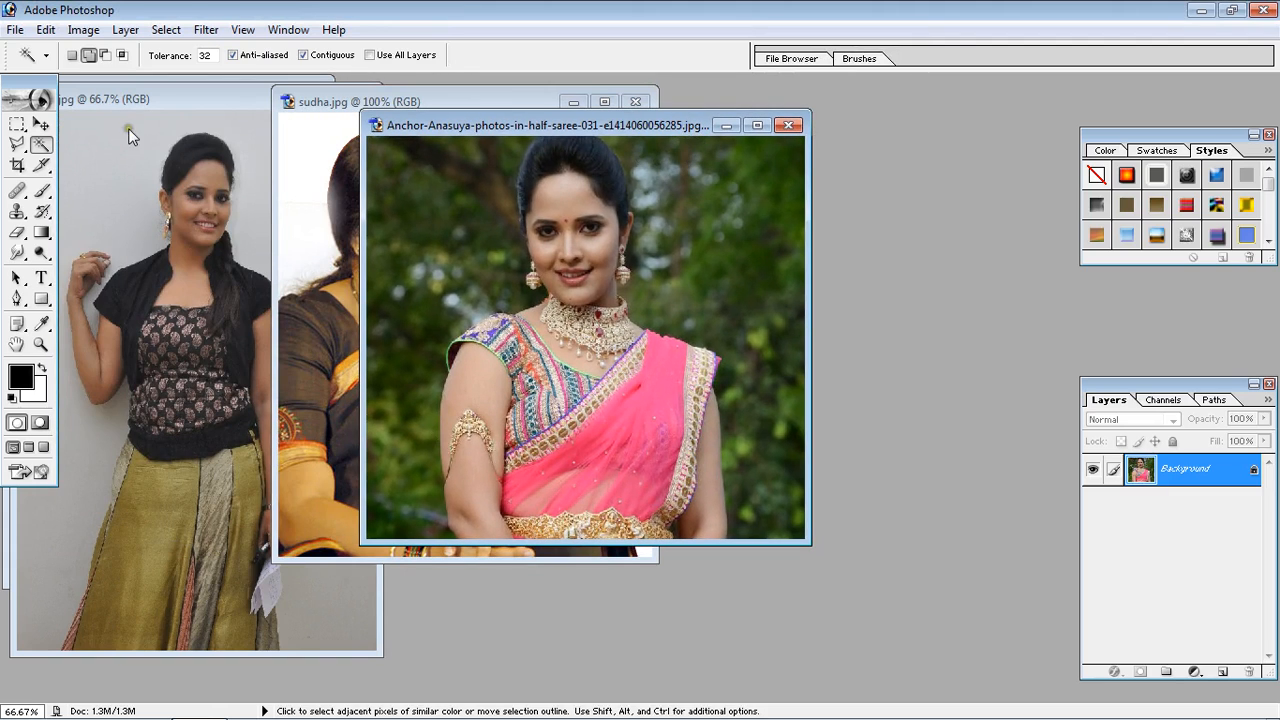
- Crop the pink half-saree photo tightly around the woman's head and shoulders
{"action": "left_click", "coordinate": [41, 123]}
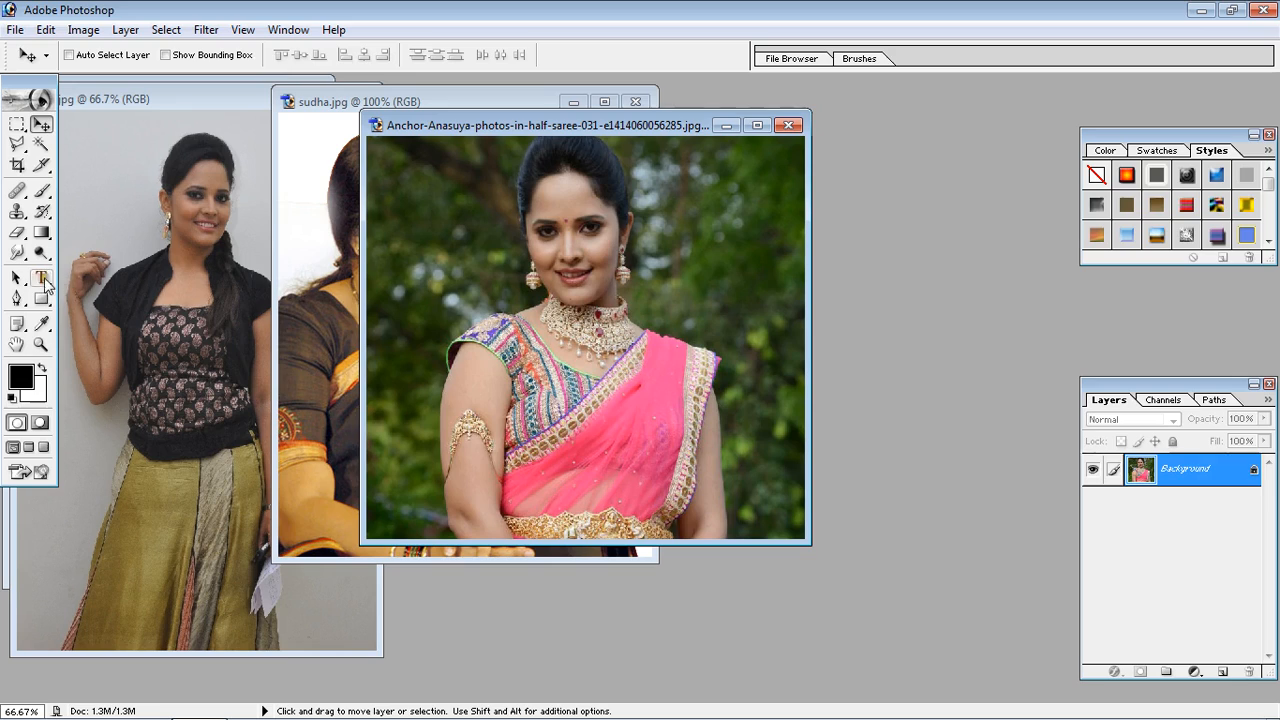
{"action": "left_click", "coordinate": [16, 166]}
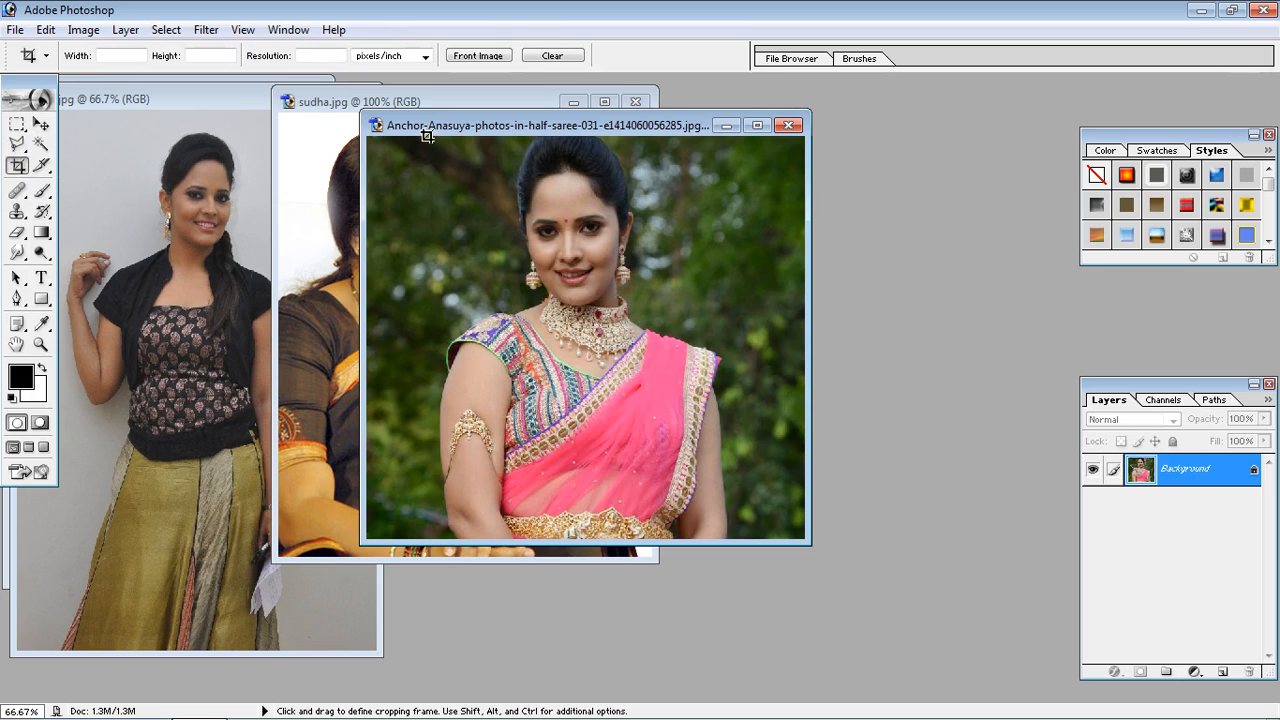
{"action": "mouse_move", "coordinate": [414, 138]}
{"action": "left_mouse_down"}
{"action": "mouse_move", "coordinate": [464, 195]}
{"action": "mouse_move", "coordinate": [712, 352]}
{"action": "mouse_move", "coordinate": [754, 415]}
{"action": "mouse_move", "coordinate": [755, 461]}
{"action": "mouse_move", "coordinate": [760, 408]}
{"action": "left_mouse_up"}
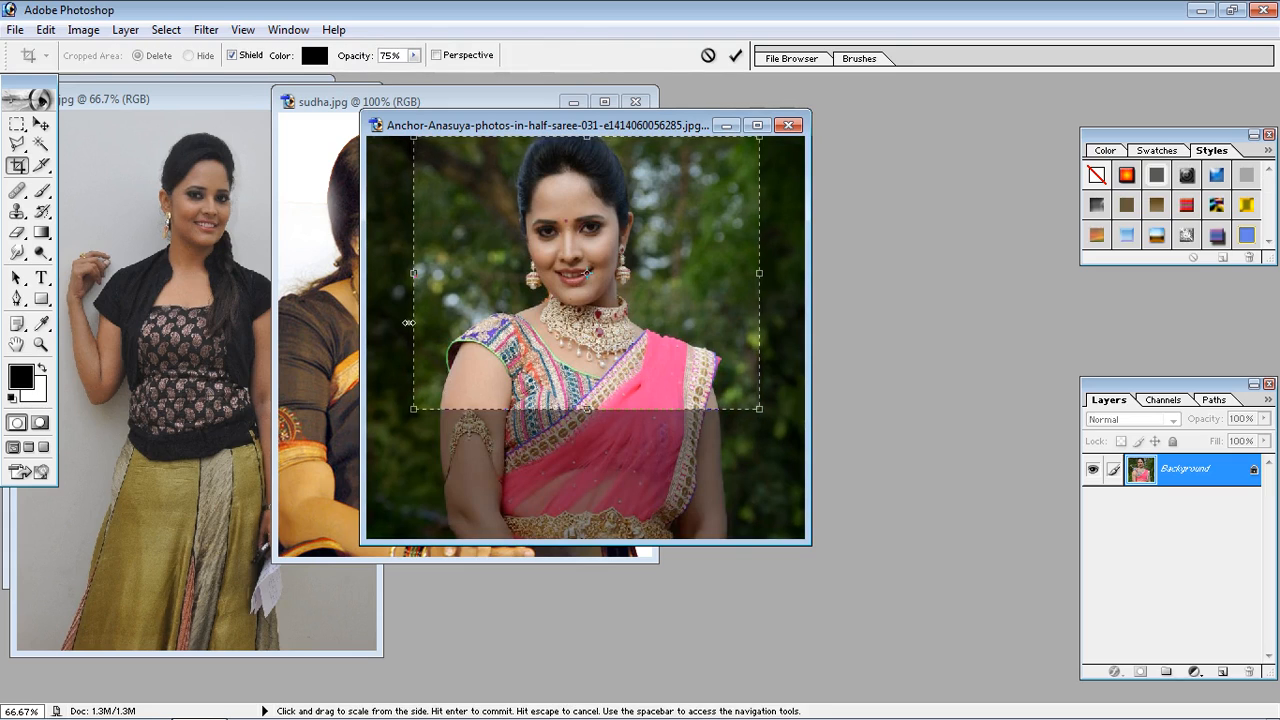
{"action": "left_click_drag", "start_coordinate": [417, 272], "coordinate": [439, 274]}
{"action": "left_click_drag", "start_coordinate": [760, 274], "coordinate": [725, 277]}
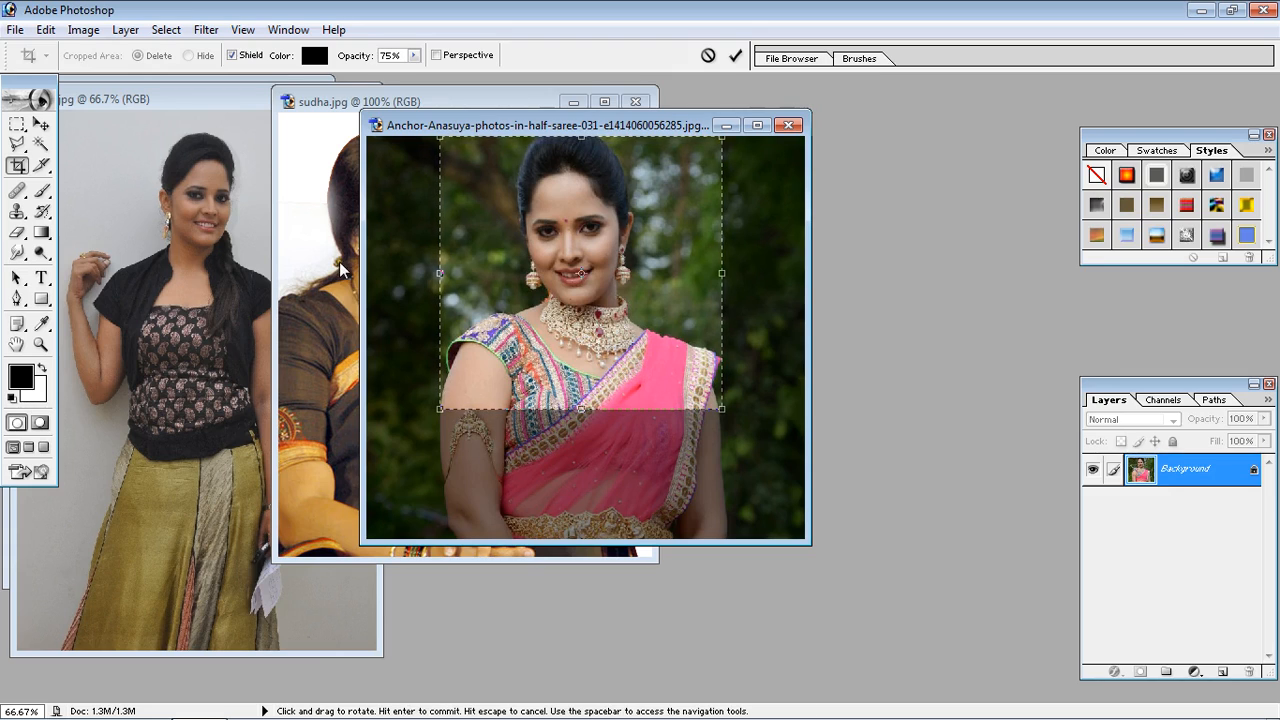
{"action": "key", "text": "Return"}
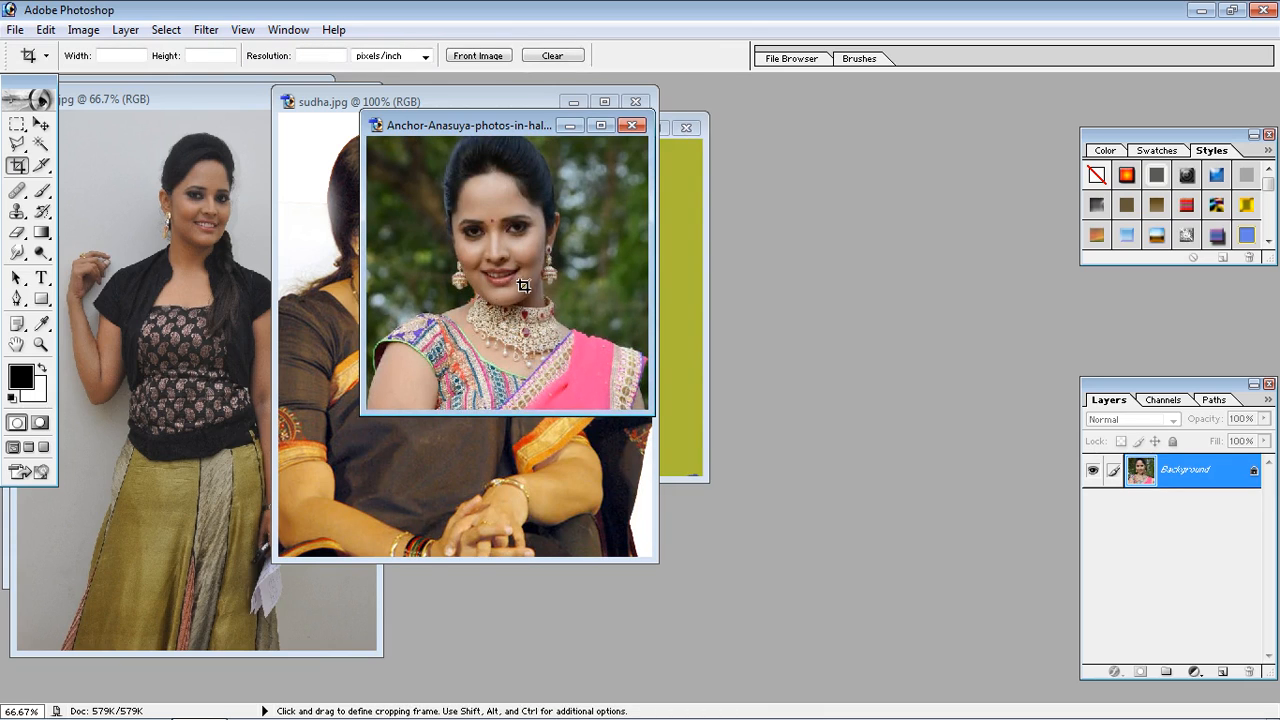
- Crop an3.jpg to the woman's head and shoulders, and move its window clear of the toolbox
{"action": "left_click", "coordinate": [186, 99]}
{"action": "left_click_drag", "start_coordinate": [85, 122], "coordinate": [285, 324]}
{"action": "left_click_drag", "start_coordinate": [85, 223], "coordinate": [100, 226]}
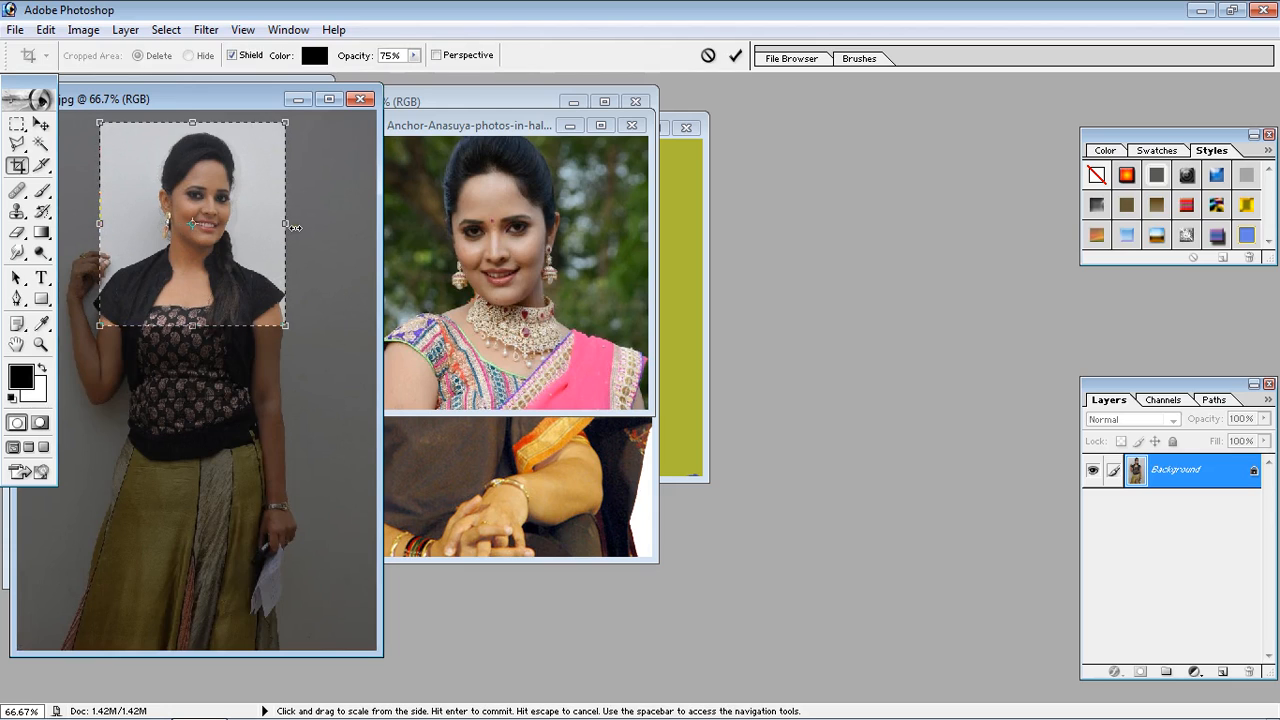
{"action": "left_click_drag", "start_coordinate": [192, 122], "coordinate": [192, 131]}
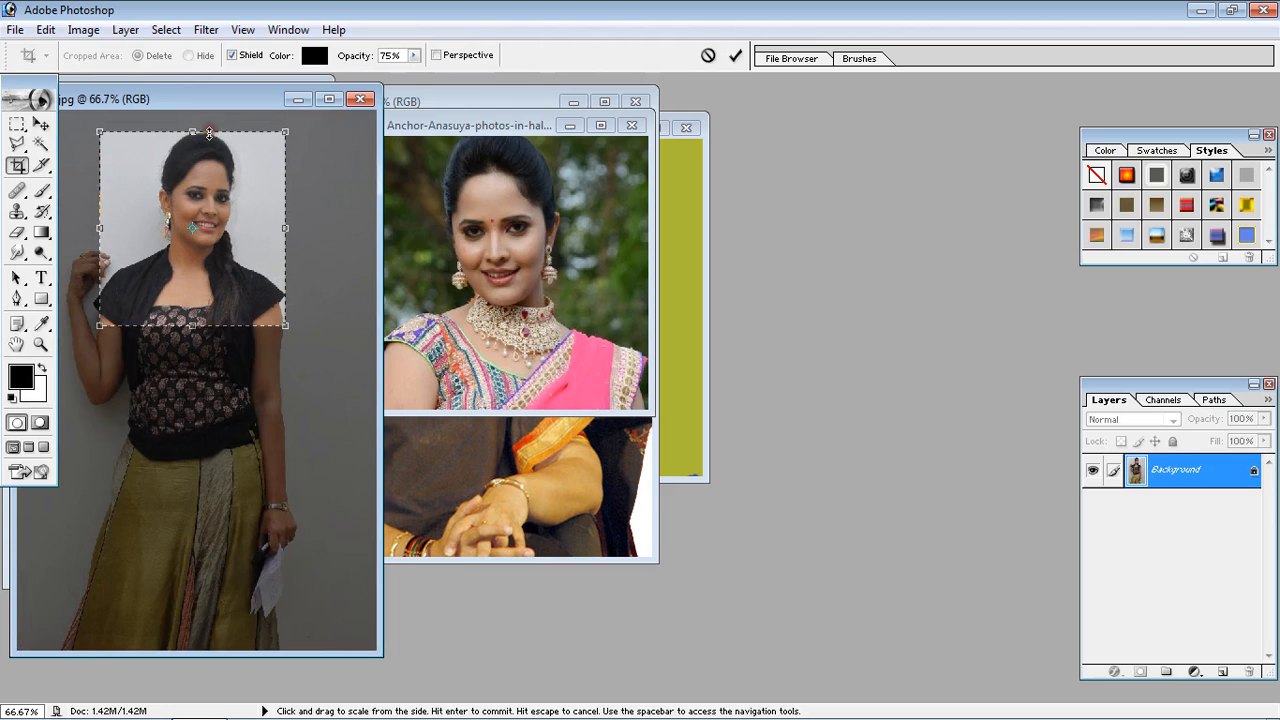
{"action": "key", "text": "Return"}
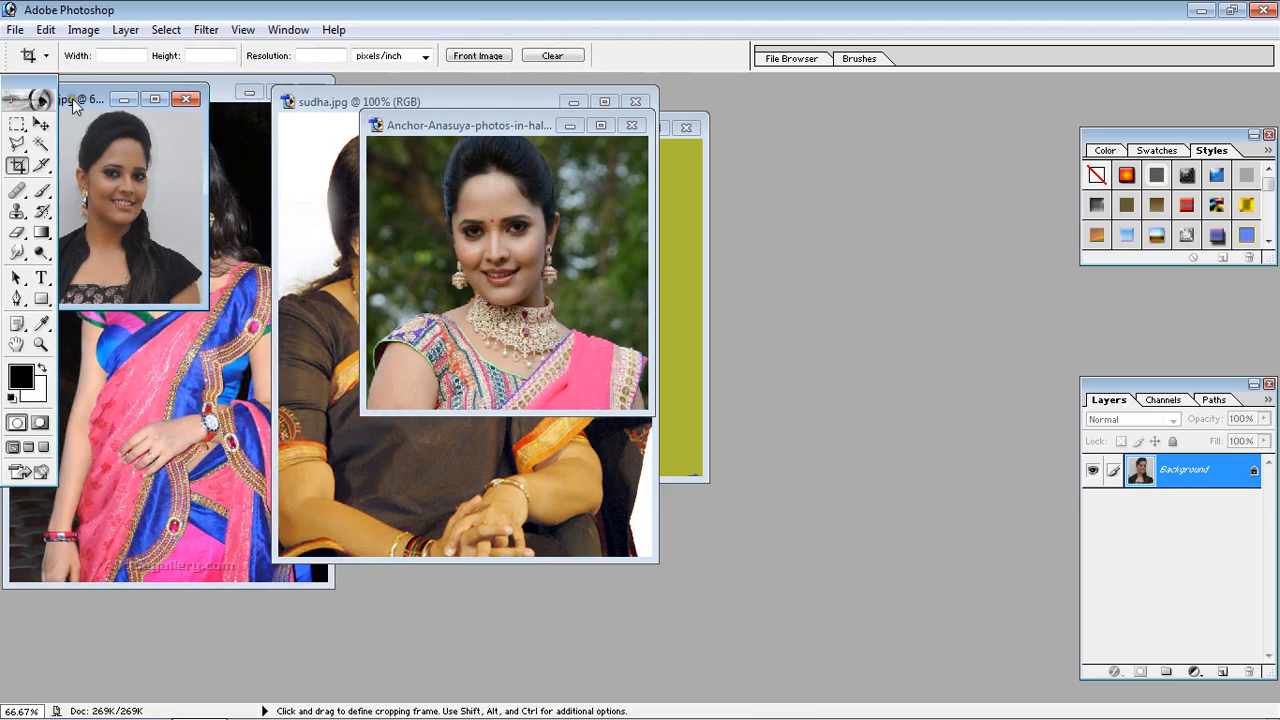
{"action": "left_click_drag", "start_coordinate": [72, 98], "coordinate": [224, 130]}
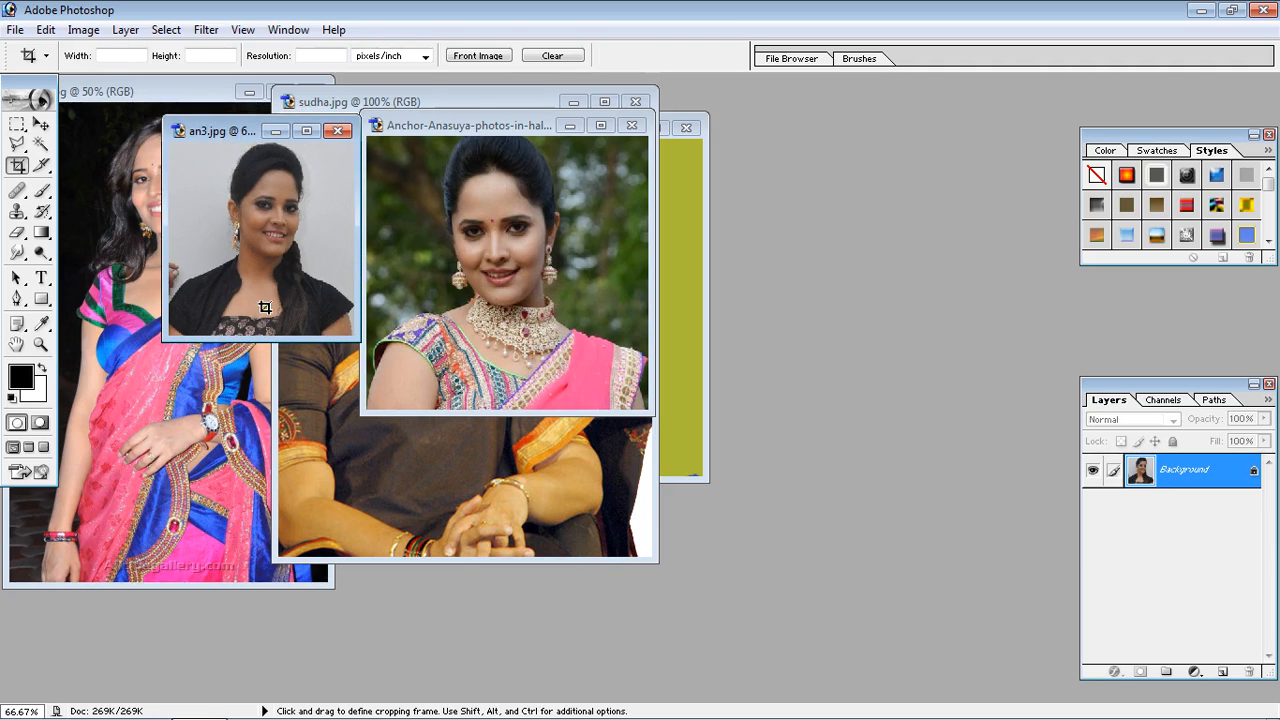
{"action": "key", "text": "ctrl+Tab"}
{"action": "key", "text": "ctrl+Tab"}
{"action": "key", "text": "ctrl+Tab"}
{"action": "key", "text": "ctrl+Tab"}
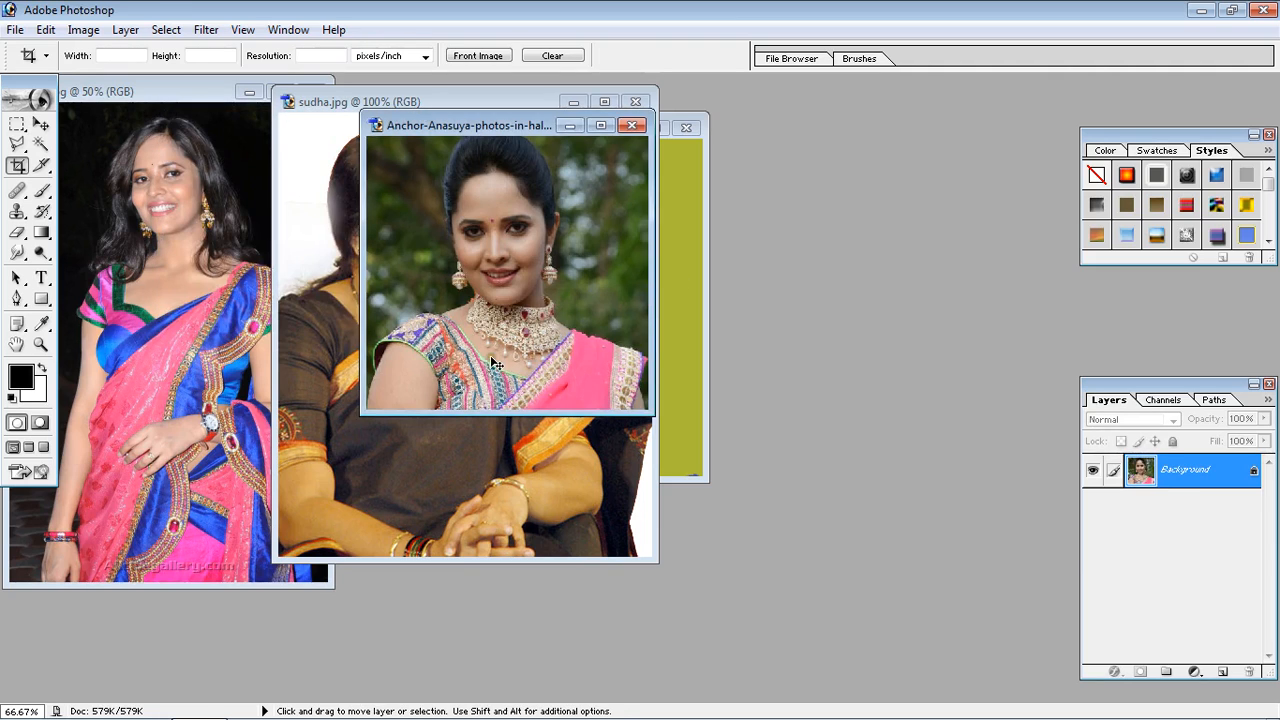
{"action": "key", "text": "ctrl+Tab"}
{"action": "key", "text": "ctrl+Tab"}
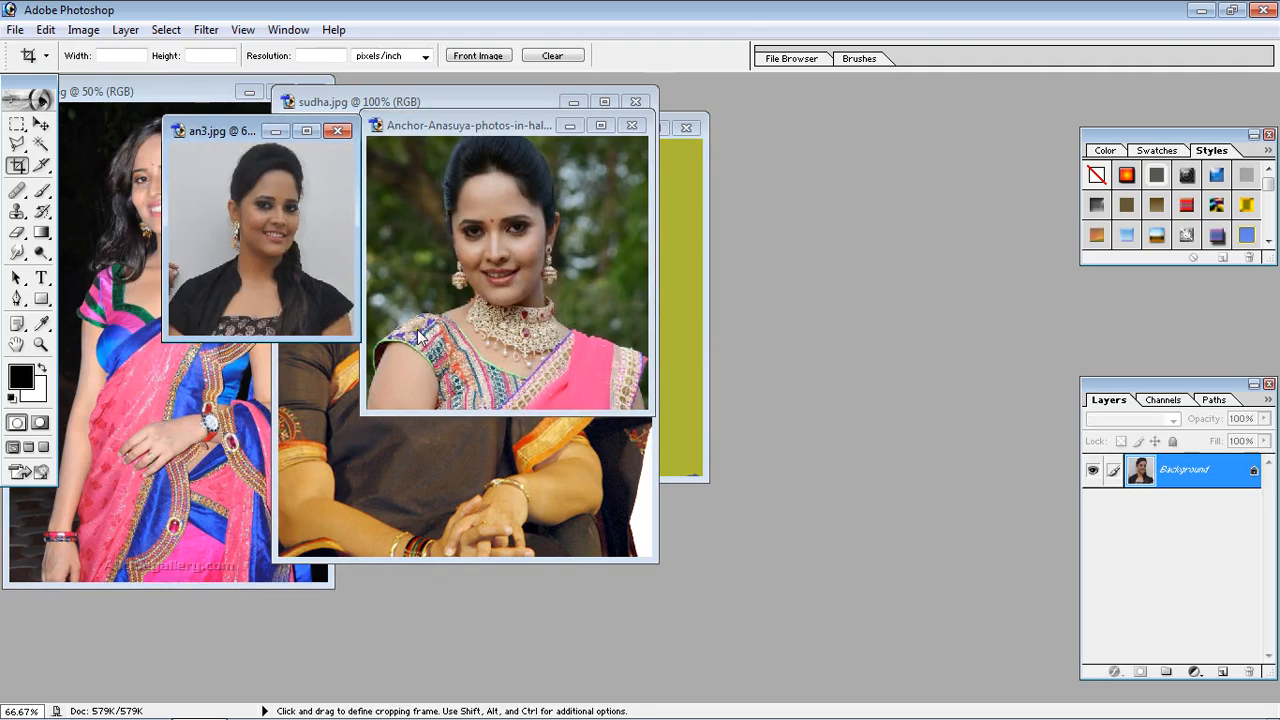
- Open anusuya.jpg from the Images folder and reposition its window over the other photos
{"action": "double_click", "coordinate": [877, 366]}
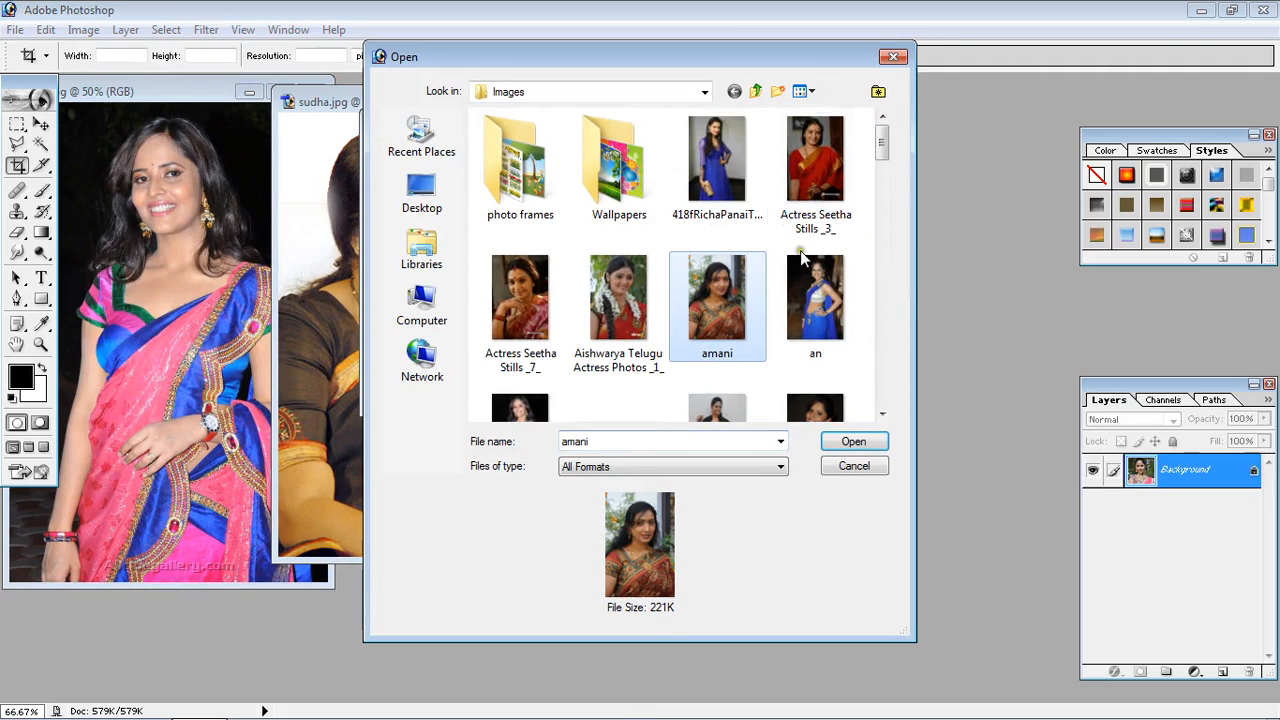
{"action": "left_click", "coordinate": [835, 177]}
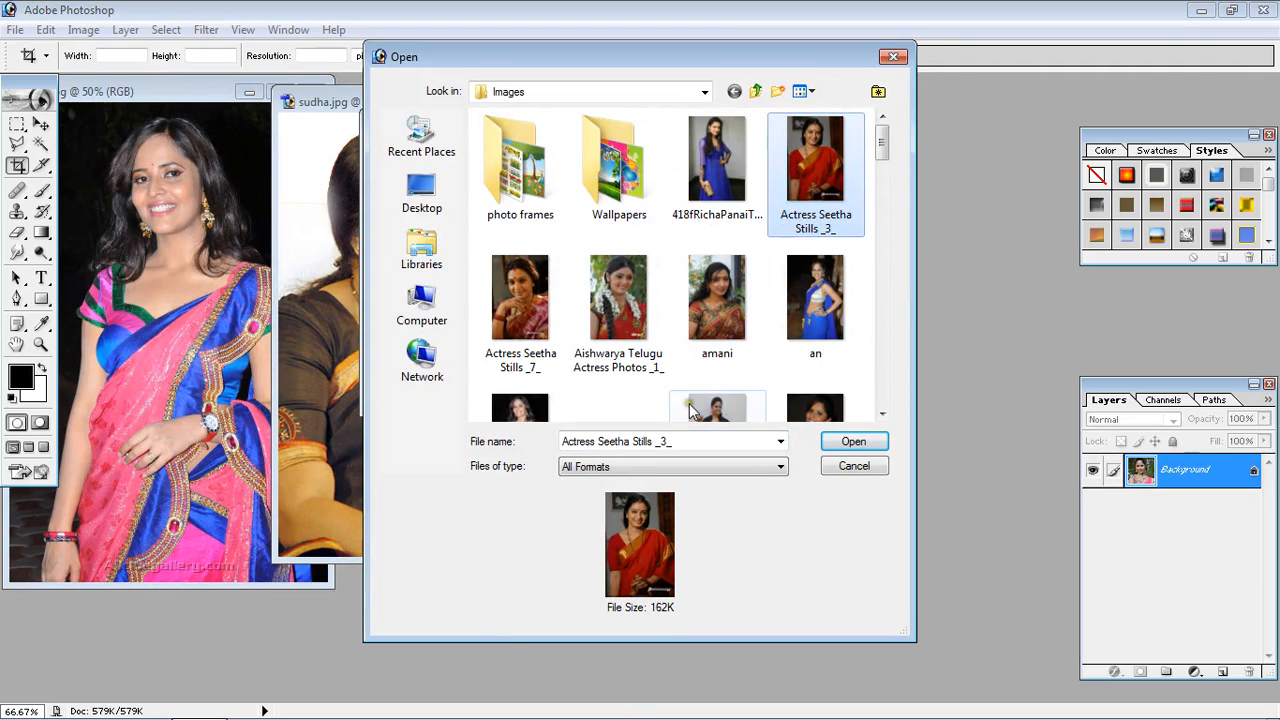
{"action": "scroll", "coordinate": [641, 386], "scroll_direction": "down", "scroll_amount": 5}
{"action": "left_click", "coordinate": [630, 322]}
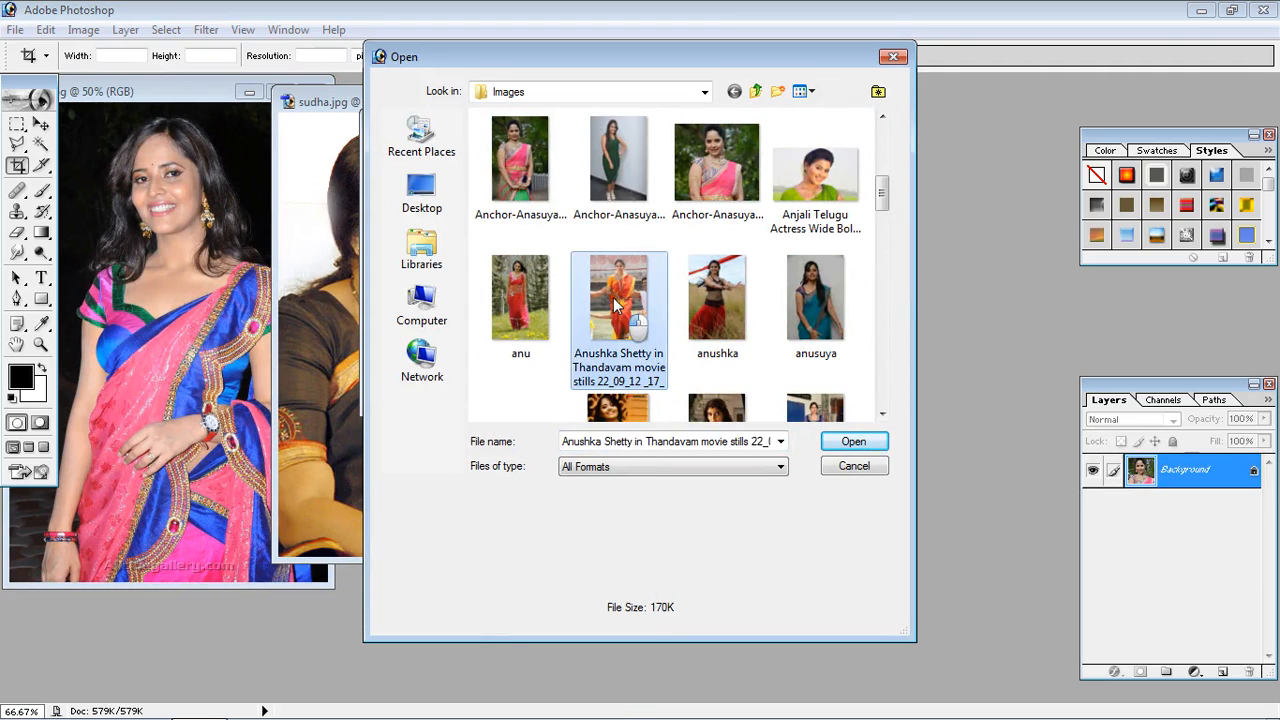
{"action": "left_click", "coordinate": [806, 300]}
{"action": "left_click", "coordinate": [853, 441]}
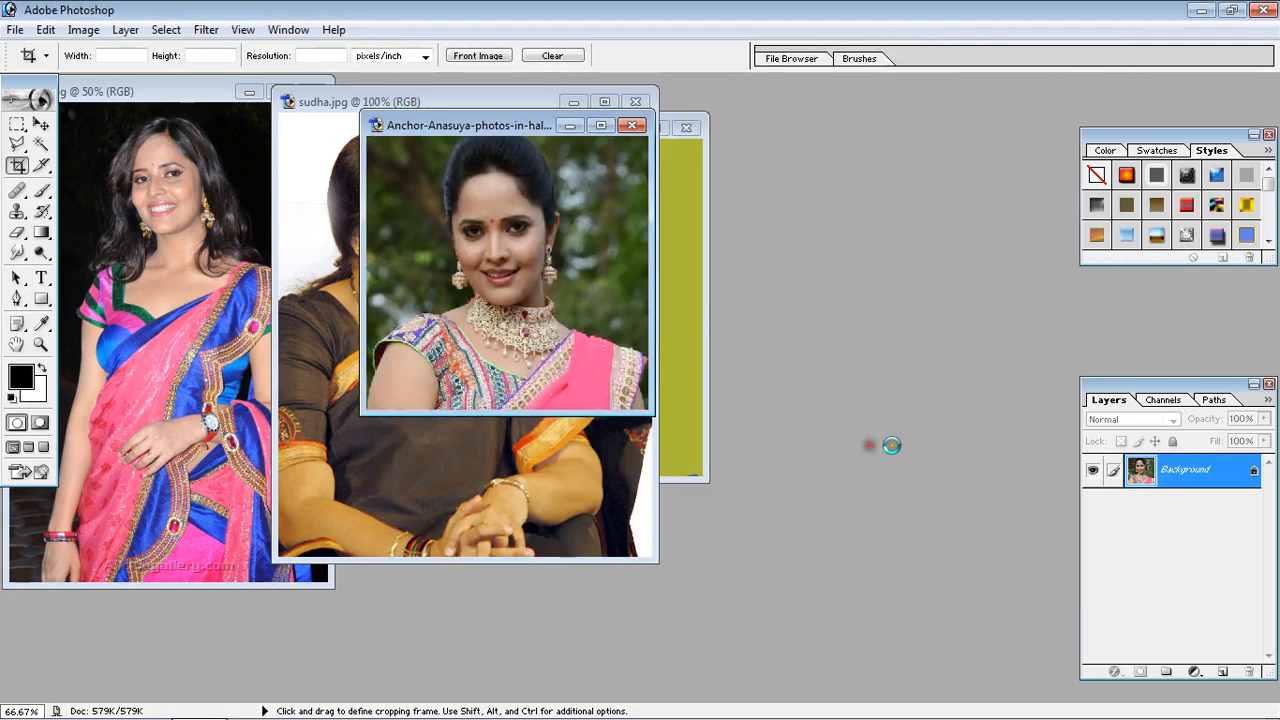
{"action": "left_click_drag", "start_coordinate": [210, 145], "coordinate": [454, 161]}
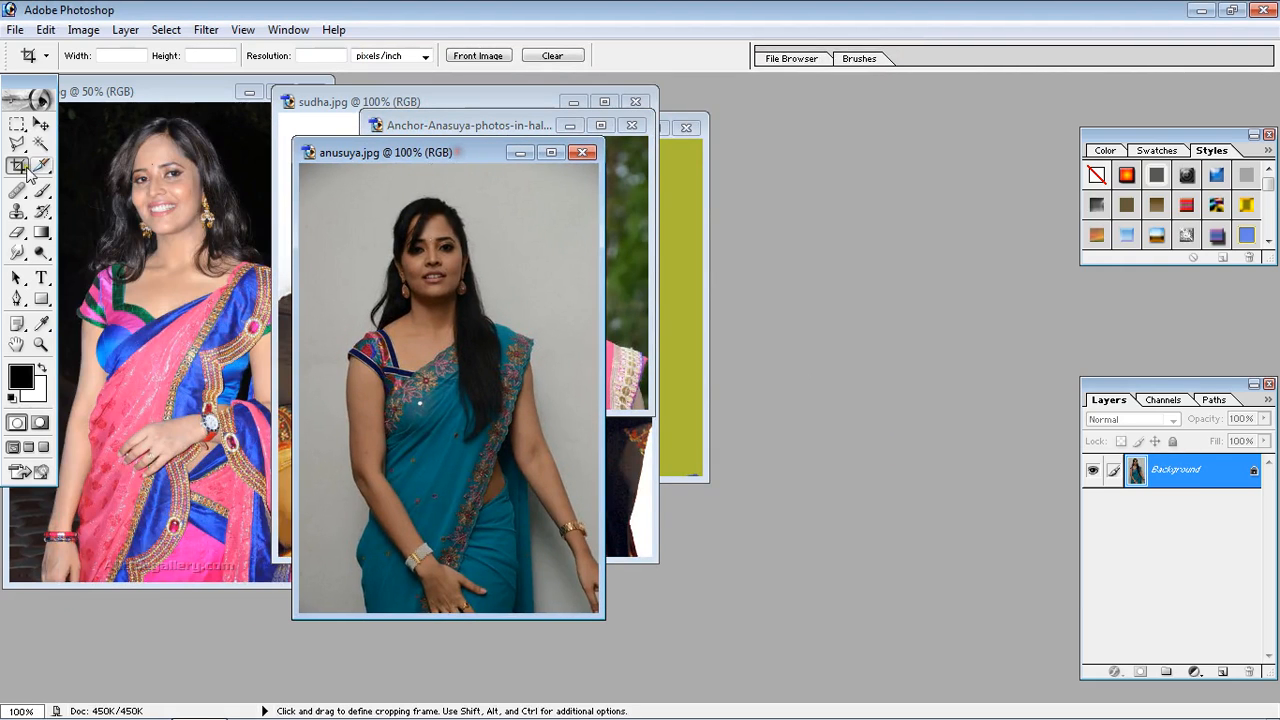
- Crop anusuya.jpg to the woman's head and upper body, tightening the crop frame around her before applying it
{"action": "left_click_drag", "start_coordinate": [340, 187], "coordinate": [553, 430]}
{"action": "left_click_drag", "start_coordinate": [447, 187], "coordinate": [448, 196]}
{"action": "left_click_drag", "start_coordinate": [560, 316], "coordinate": [543, 320]}
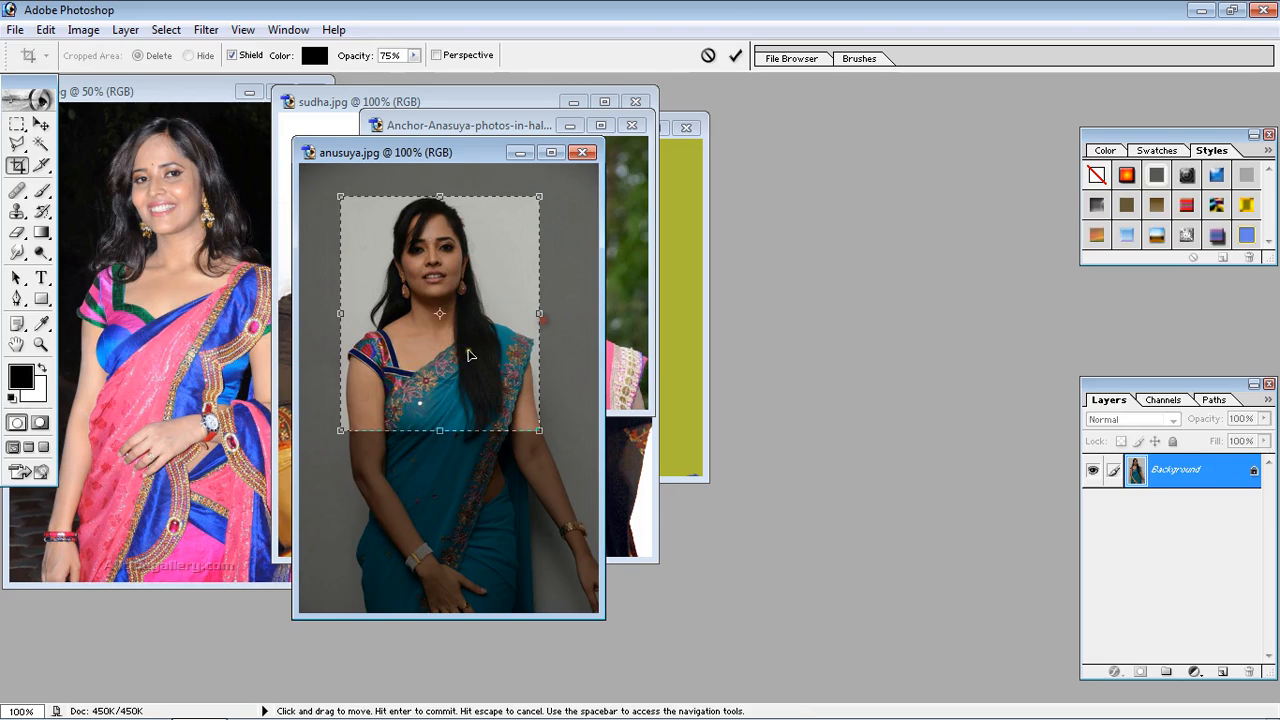
{"action": "left_click_drag", "start_coordinate": [342, 315], "coordinate": [344, 316]}
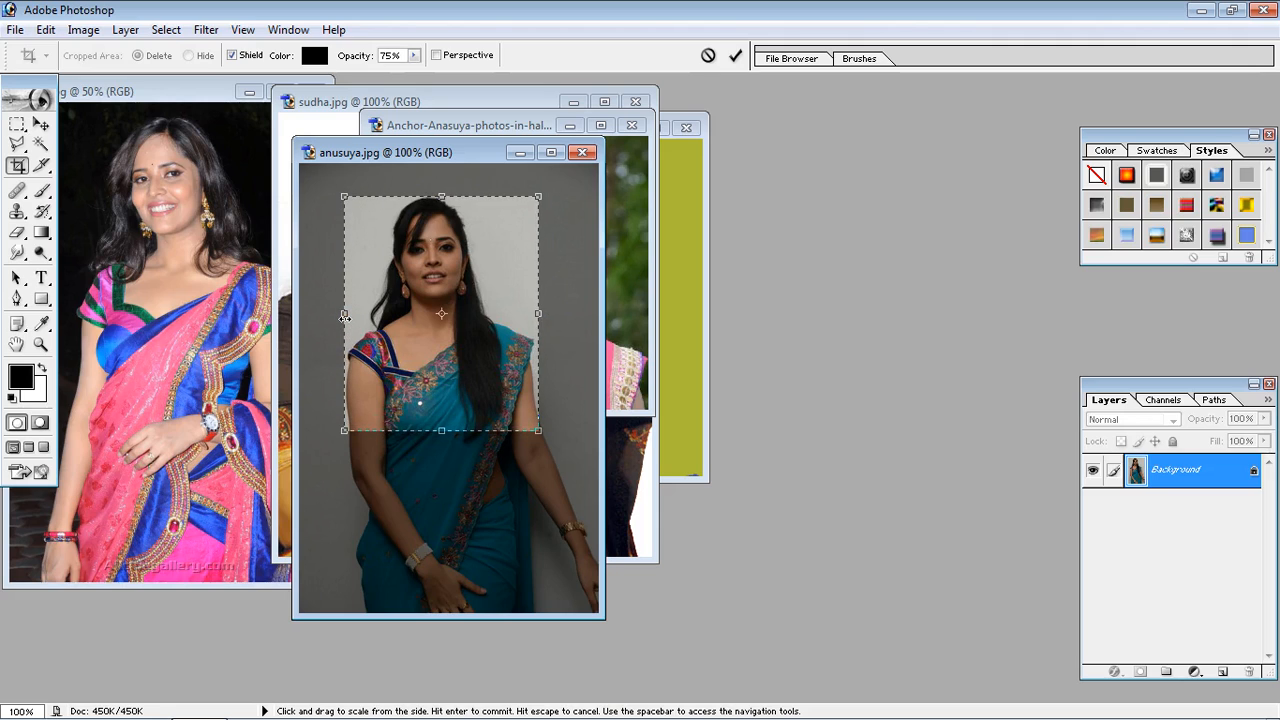
{"action": "key", "text": "Return"}
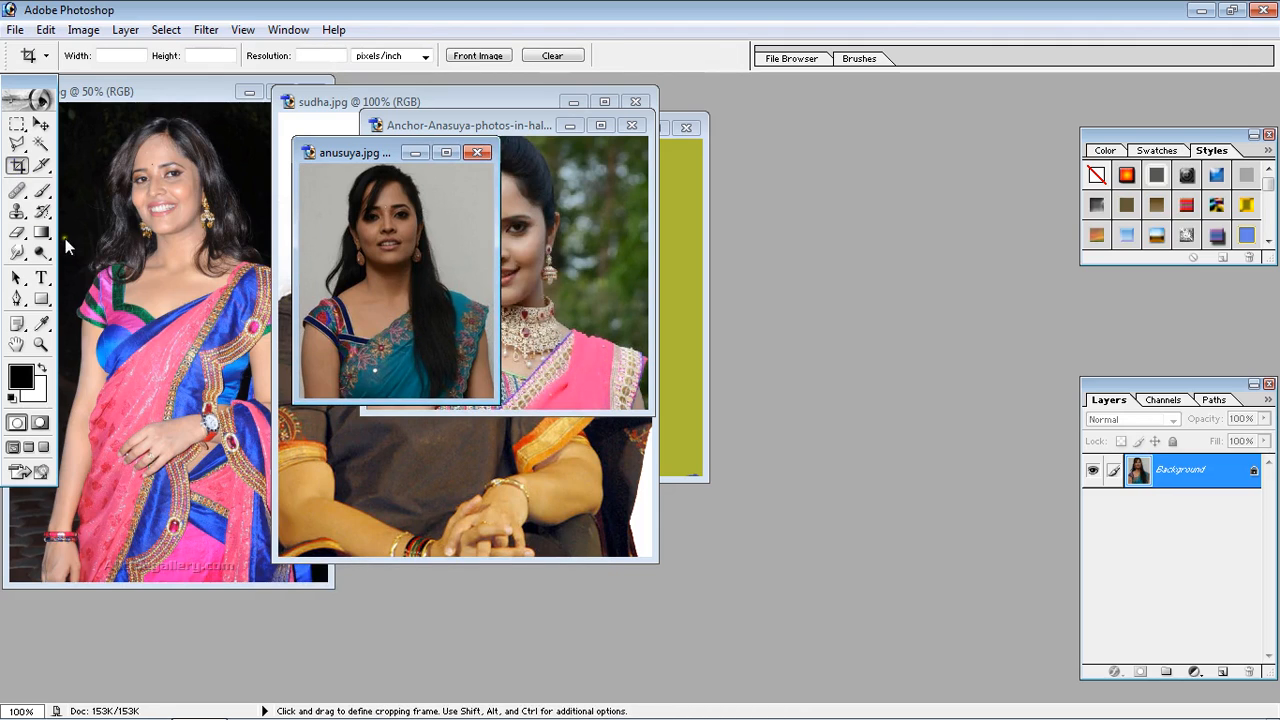
- Crop the pink half-saree photo Anchor-Anasuya-photos-in-half-saree-031 down to a narrow strip around the woman's eyes
{"action": "left_click", "coordinate": [161, 112]}
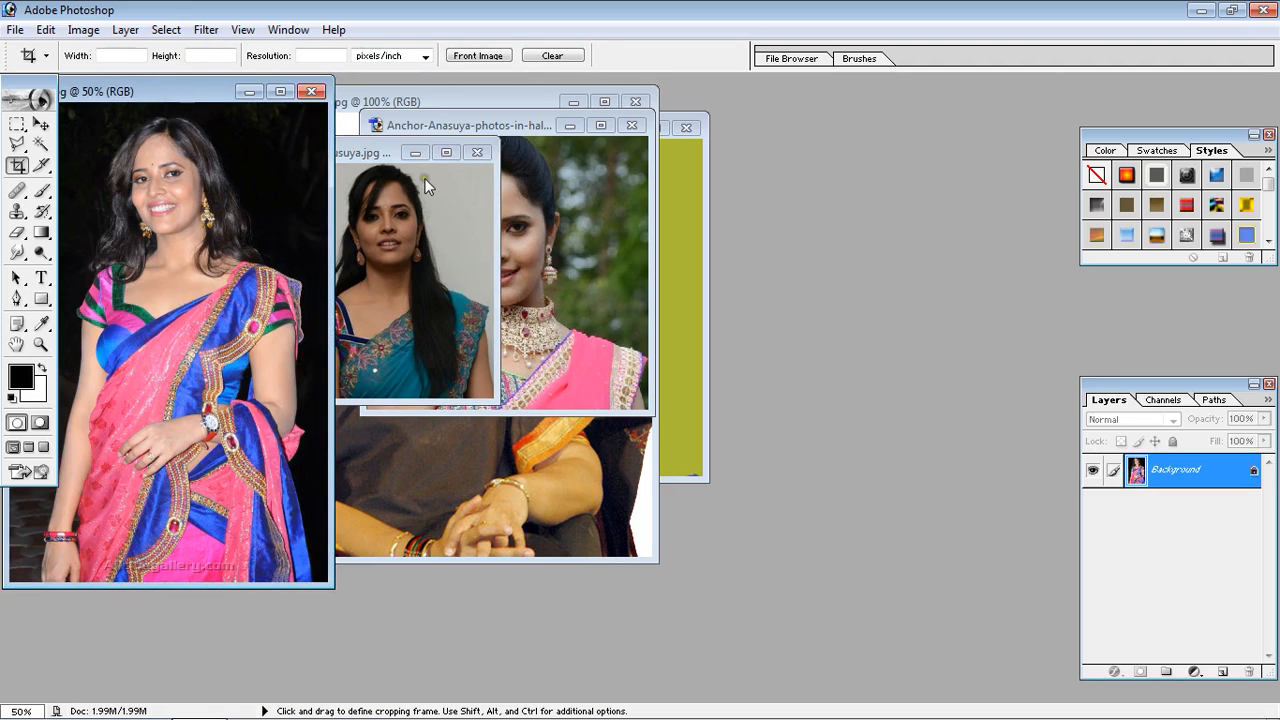
{"action": "left_click", "coordinate": [578, 295]}
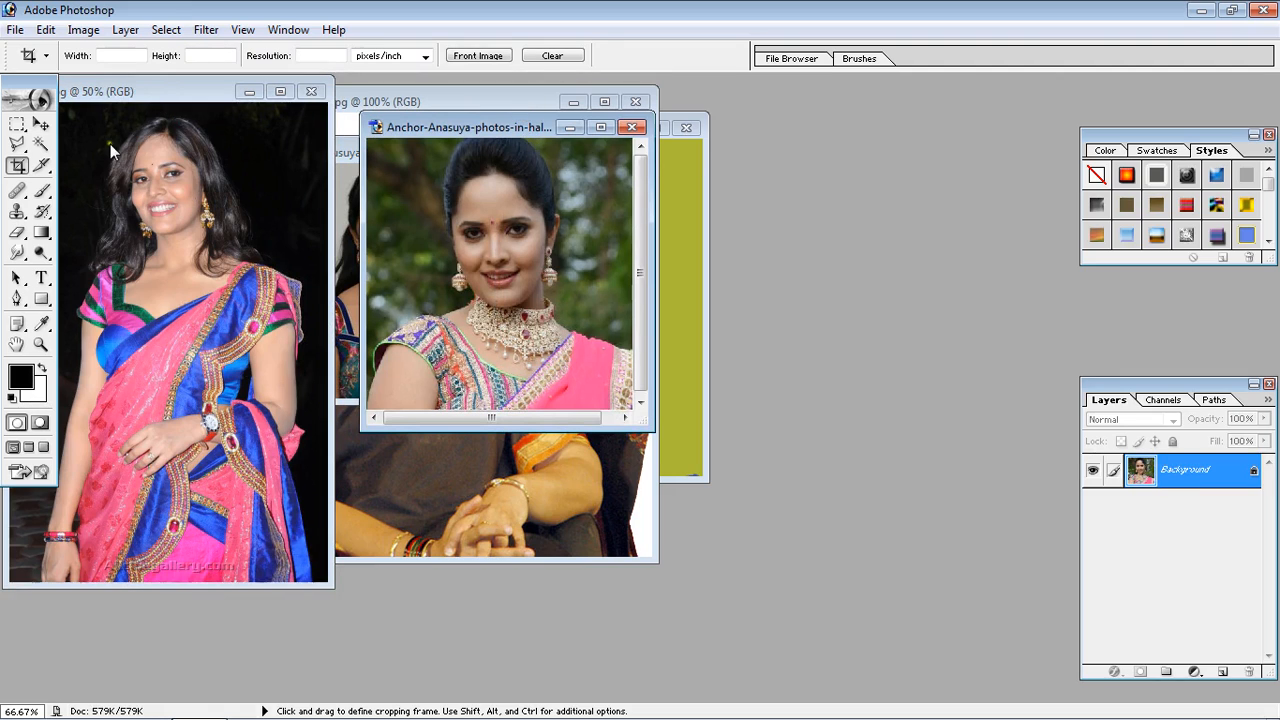
{"action": "left_click_drag", "start_coordinate": [451, 212], "coordinate": [541, 244]}
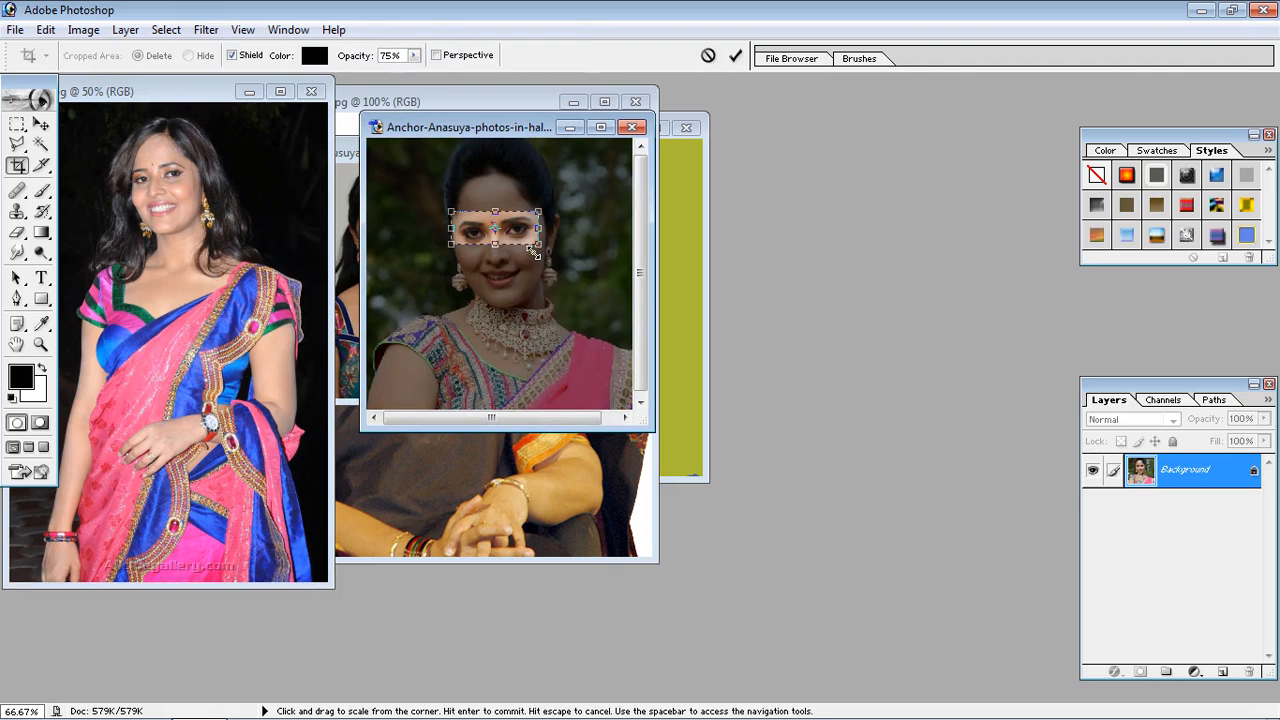
{"action": "left_click_drag", "start_coordinate": [556, 256], "coordinate": [556, 261]}
{"action": "key", "text": "Return"}
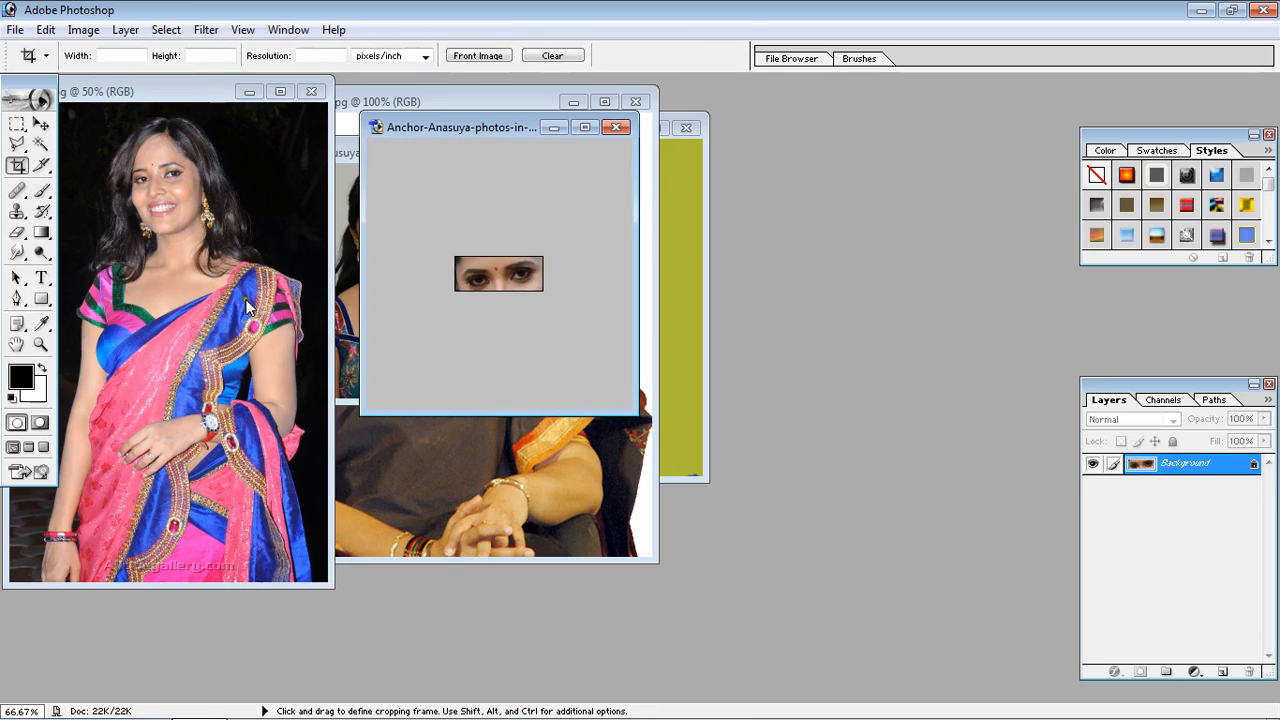
- Crop sudha.jpg down to a small strip around the woman's eyes
{"action": "left_click", "coordinate": [652, 284]}
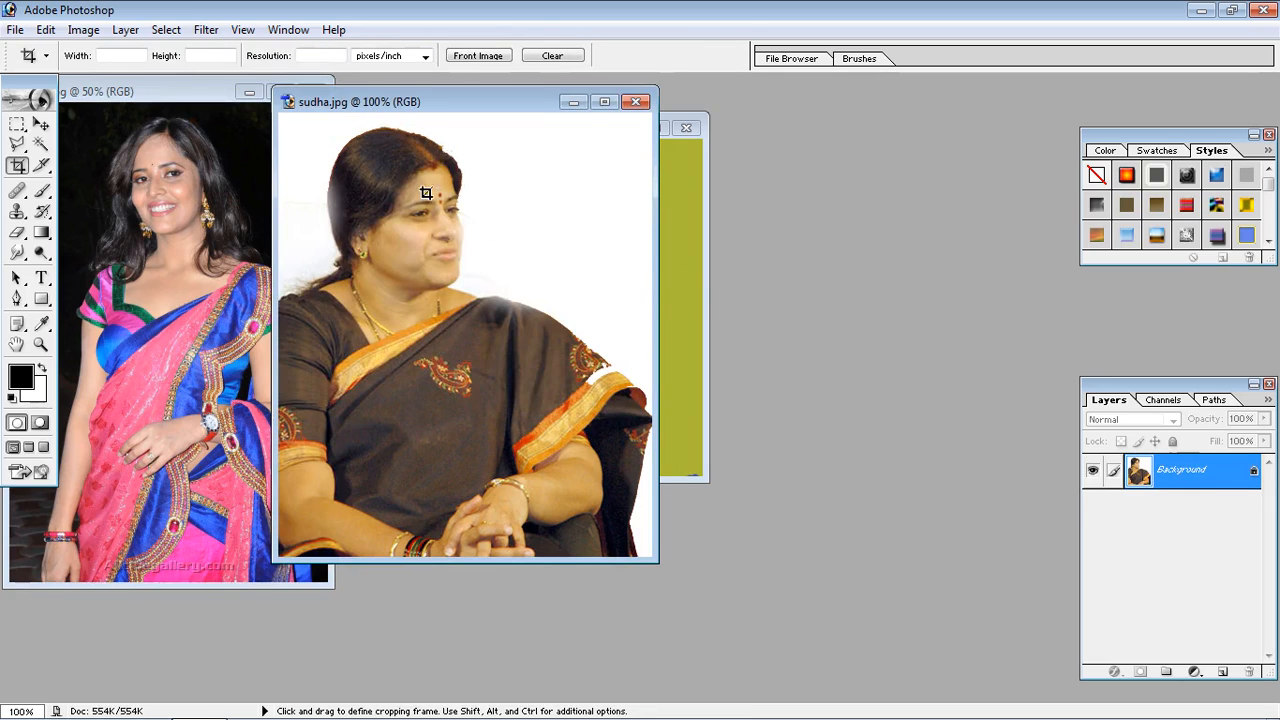
{"action": "left_click_drag", "start_coordinate": [397, 196], "coordinate": [471, 223]}
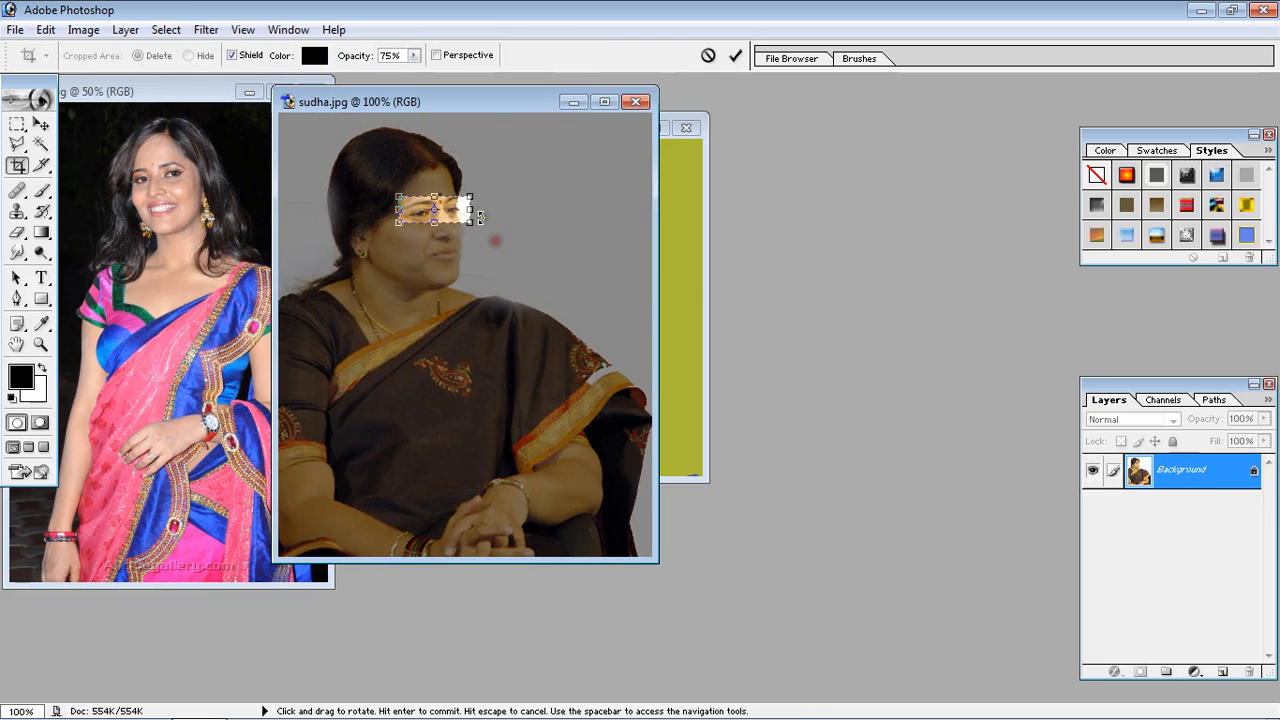
{"action": "double_click", "coordinate": [462, 212]}
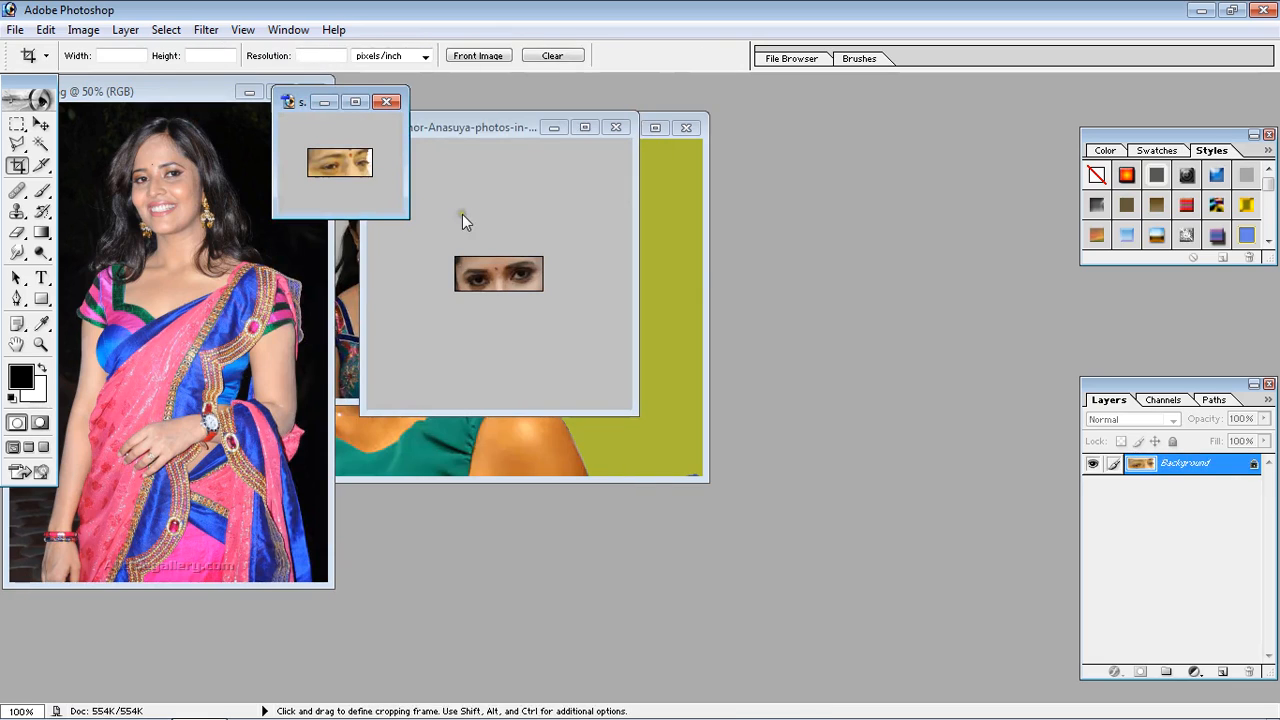
- Crop HeroineBO2292012.jpg to a strip around the woman's eyes, with the crop frame rotated slightly to match the tilt of her face
{"action": "left_click", "coordinate": [505, 399]}
{"action": "left_click", "coordinate": [518, 428]}
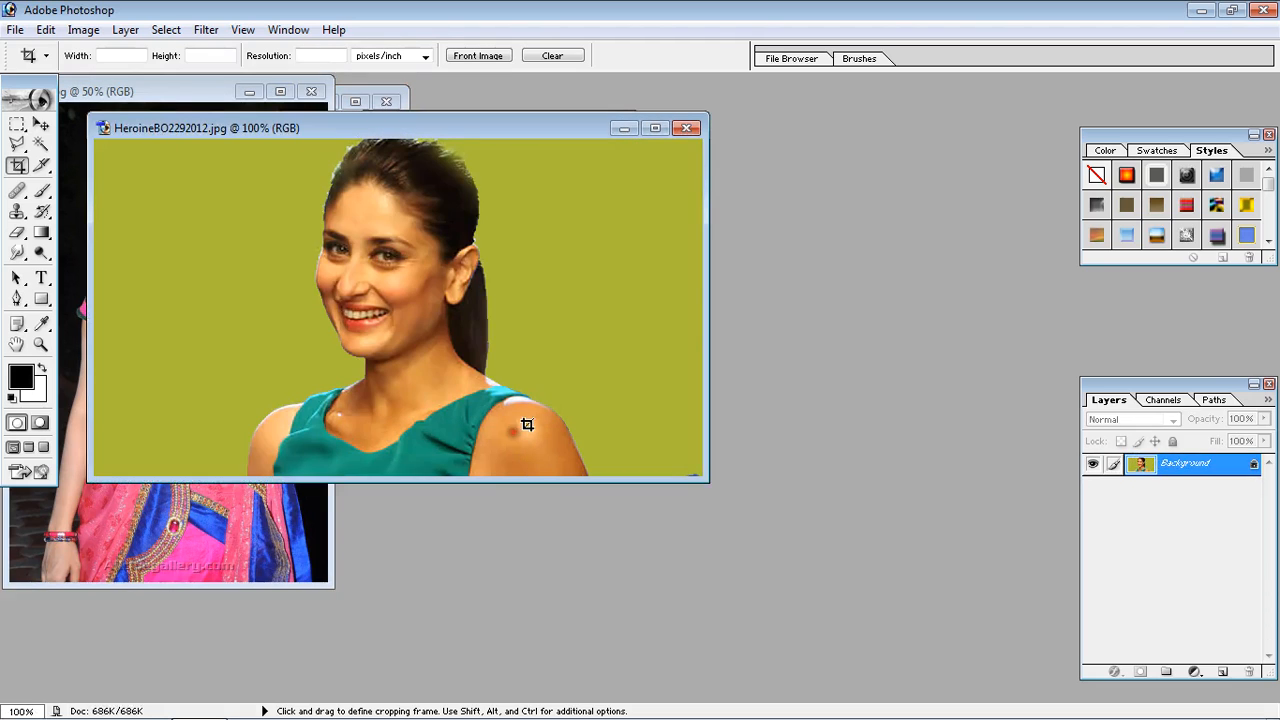
{"action": "left_click_drag", "start_coordinate": [318, 215], "coordinate": [423, 285]}
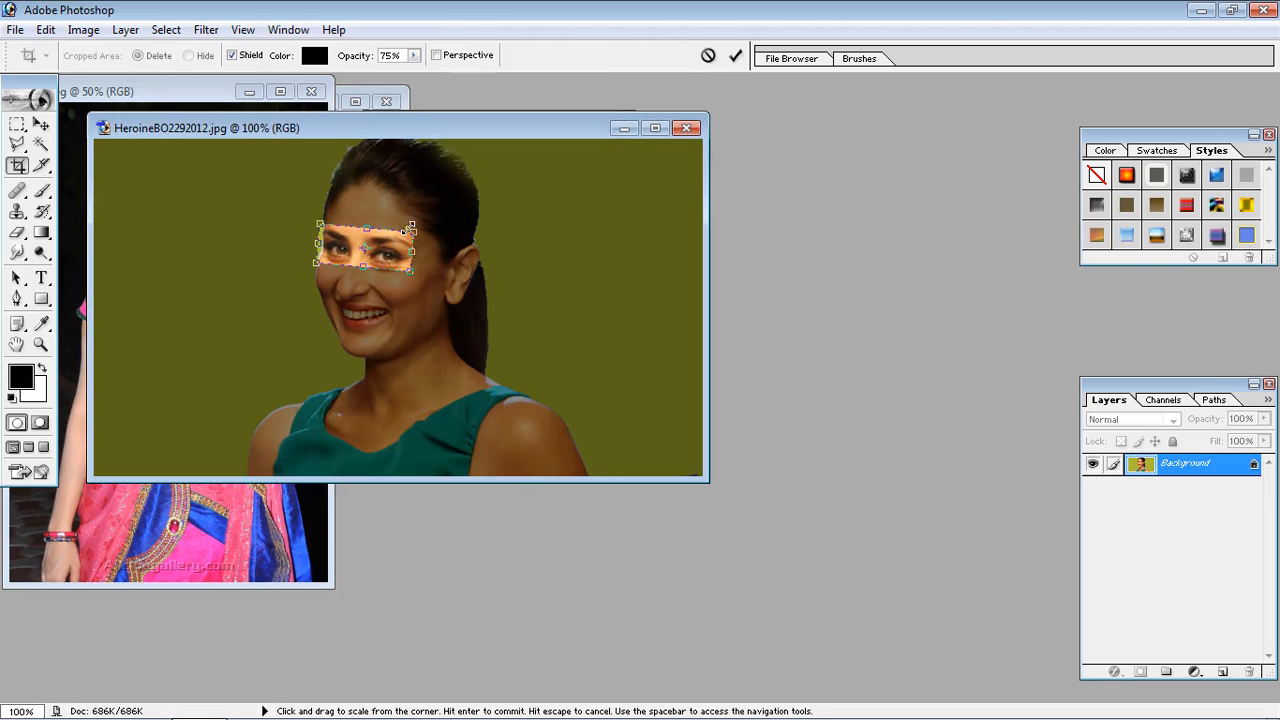
{"action": "left_click_drag", "start_coordinate": [400, 227], "coordinate": [400, 232]}
{"action": "left_click_drag", "start_coordinate": [431, 273], "coordinate": [428, 279]}
{"action": "left_click_drag", "start_coordinate": [320, 242], "coordinate": [321, 242]}
{"action": "key", "text": "Return"}
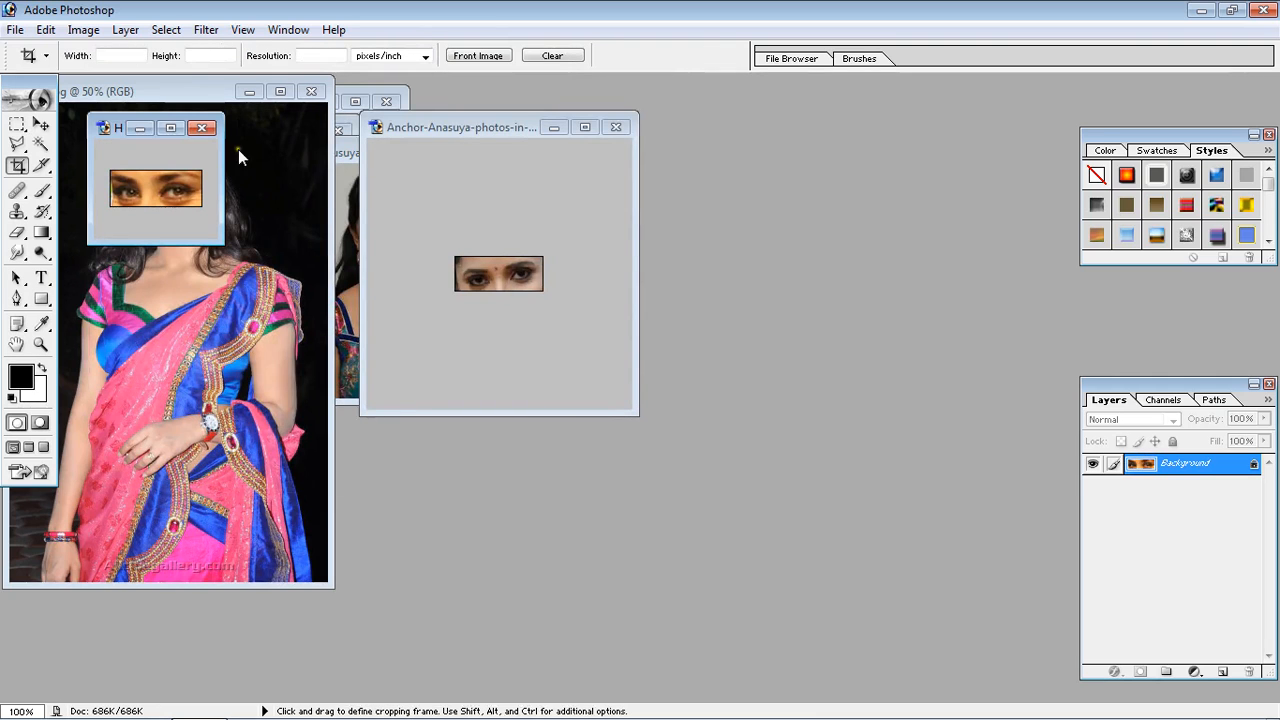
- Close all the open photos, discarding their unsaved changes, and minimize the program window
{"action": "left_click", "coordinate": [202, 128]}
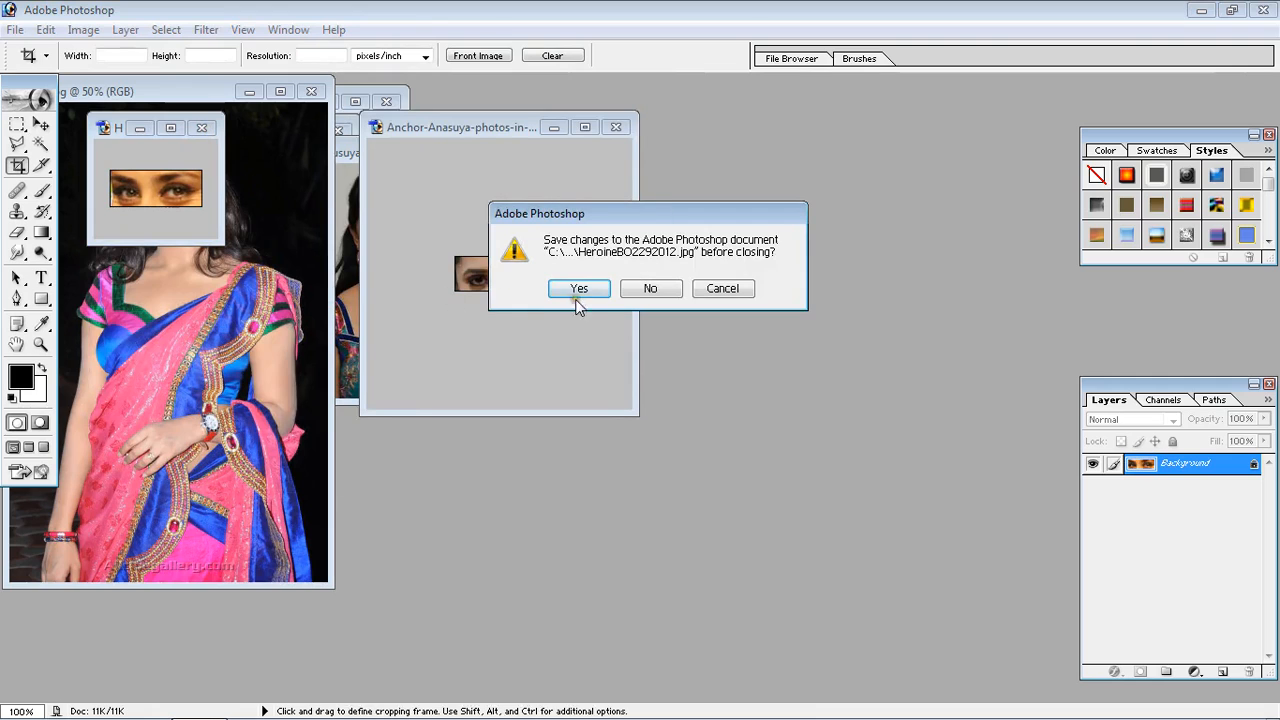
{"action": "left_click", "coordinate": [650, 288]}
{"action": "left_click", "coordinate": [621, 131]}
{"action": "left_click", "coordinate": [645, 290]}
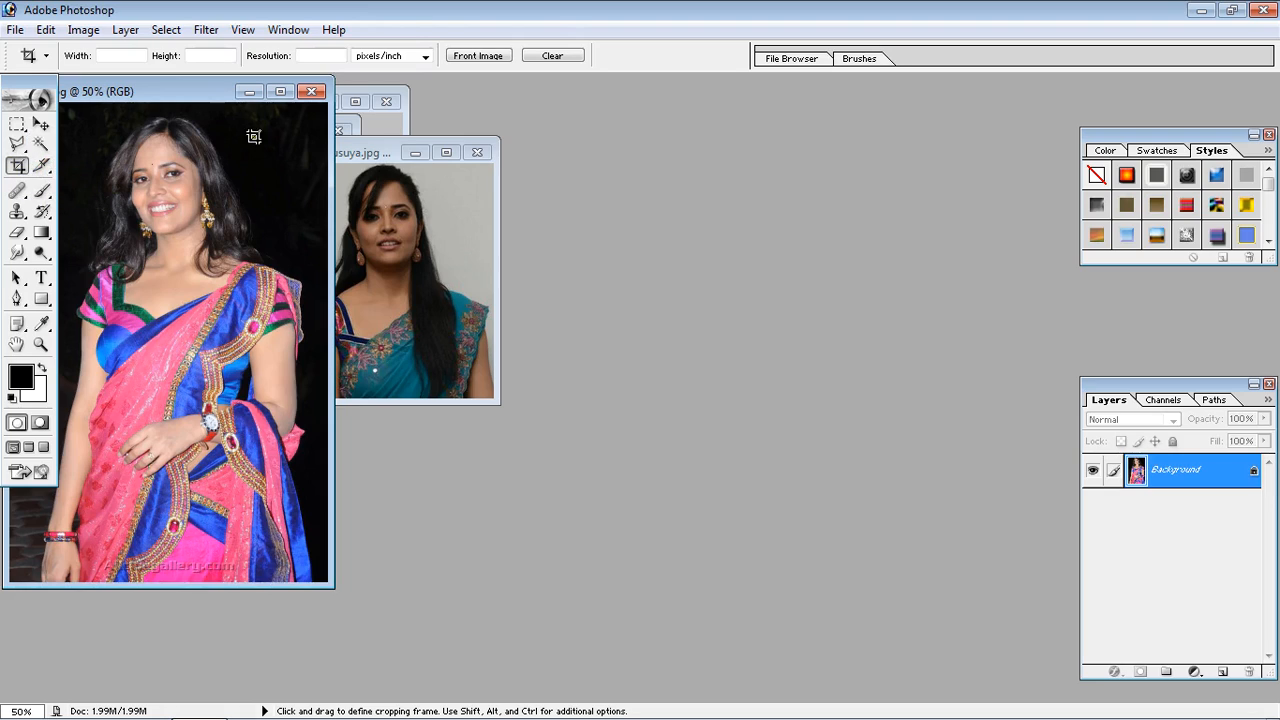
{"action": "left_click", "coordinate": [311, 91]}
{"action": "left_click", "coordinate": [477, 152]}
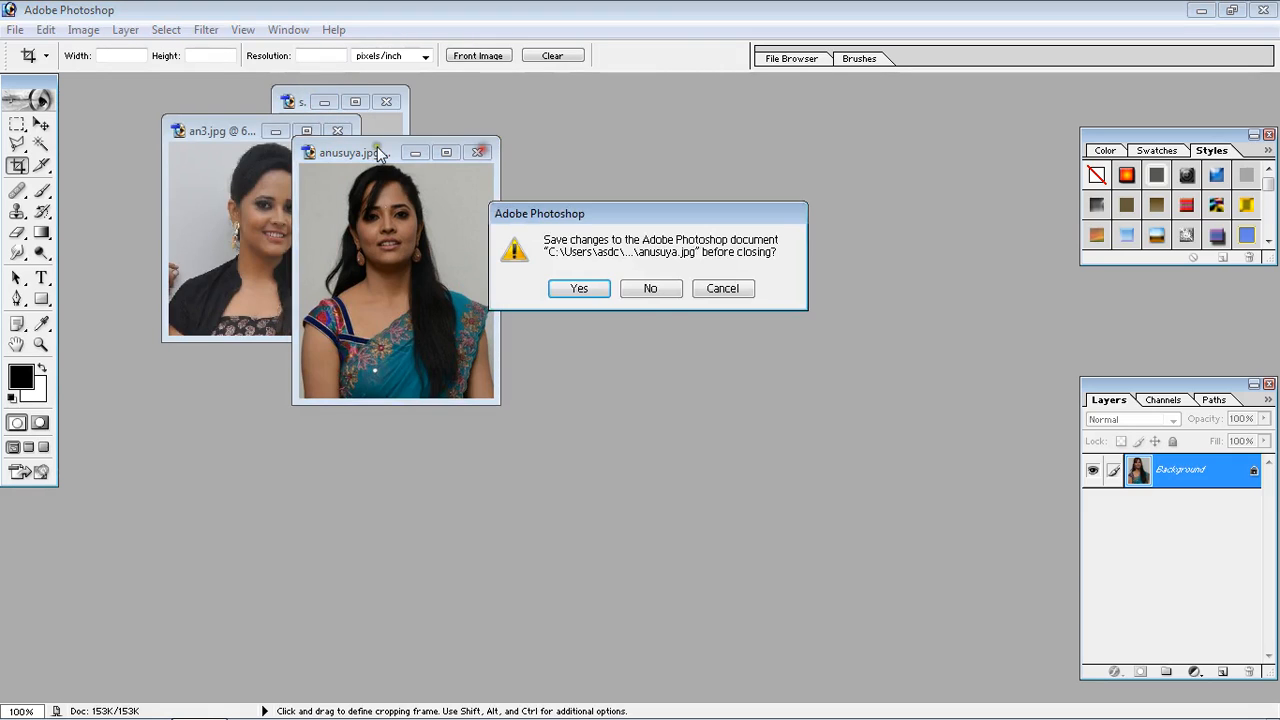
{"action": "left_click", "coordinate": [651, 287]}
{"action": "left_click", "coordinate": [339, 131]}
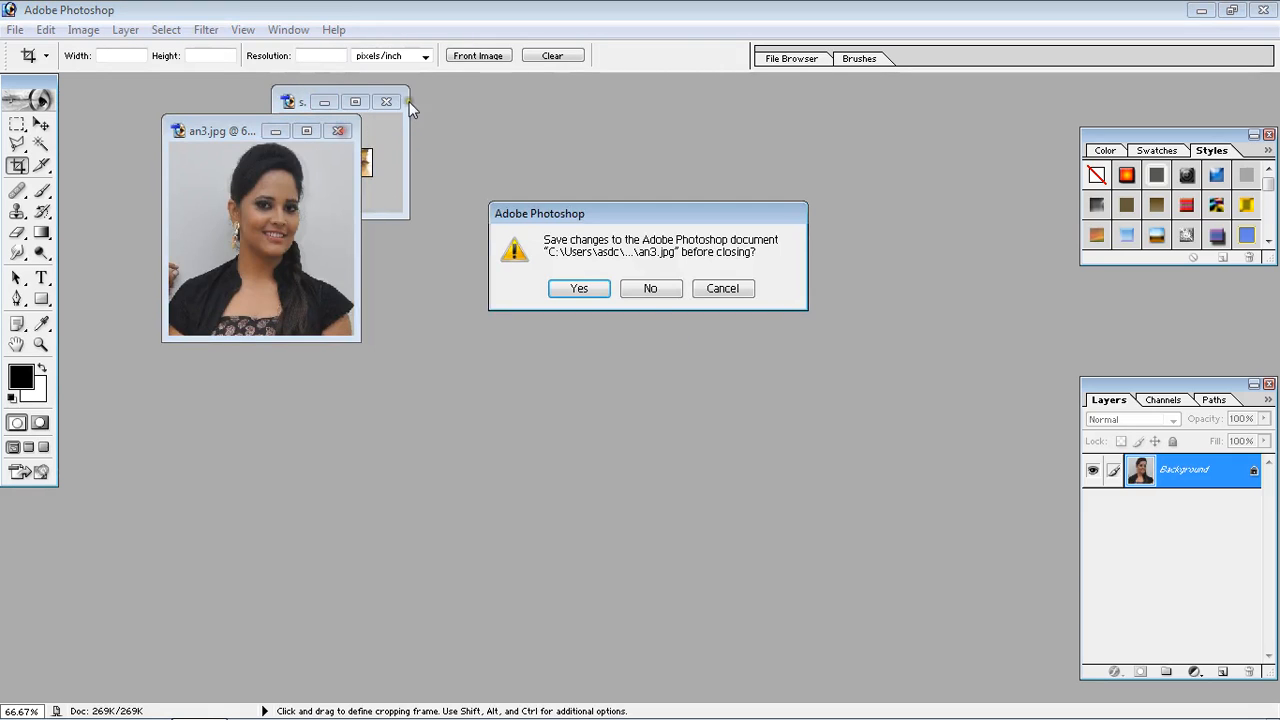
{"action": "left_click", "coordinate": [637, 293]}
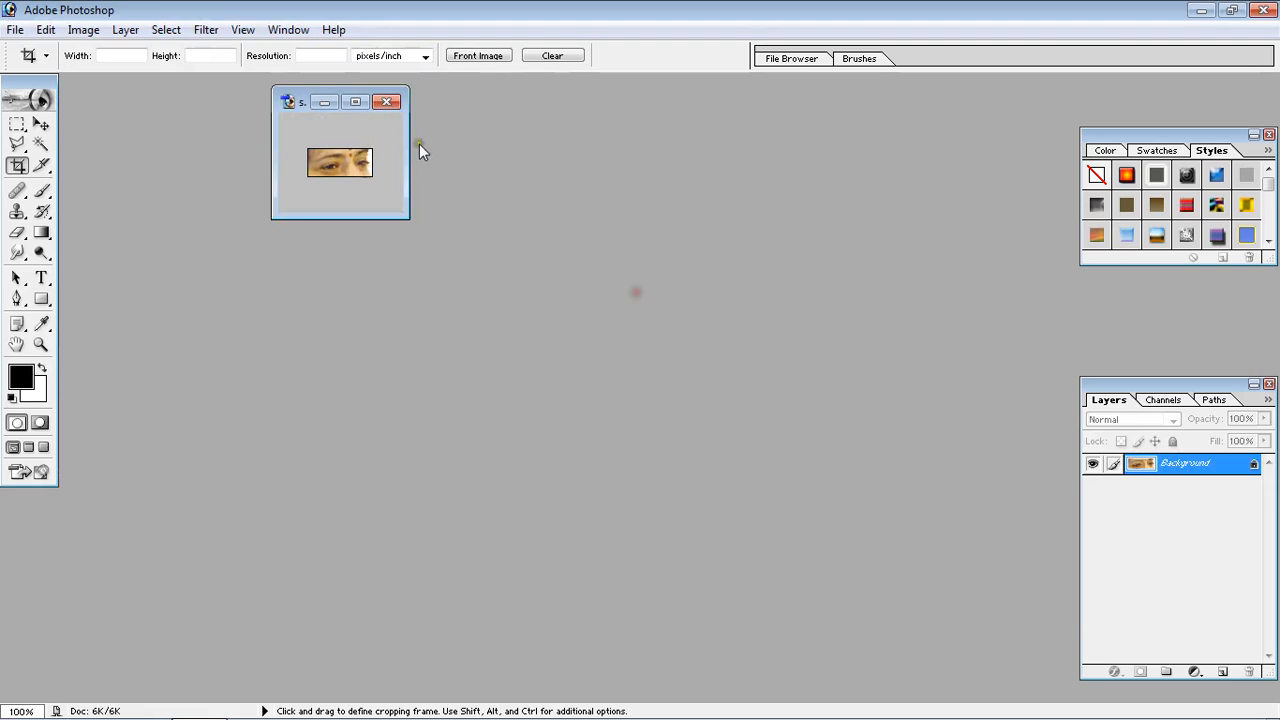
{"action": "left_click", "coordinate": [386, 101]}
{"action": "left_click", "coordinate": [645, 290]}
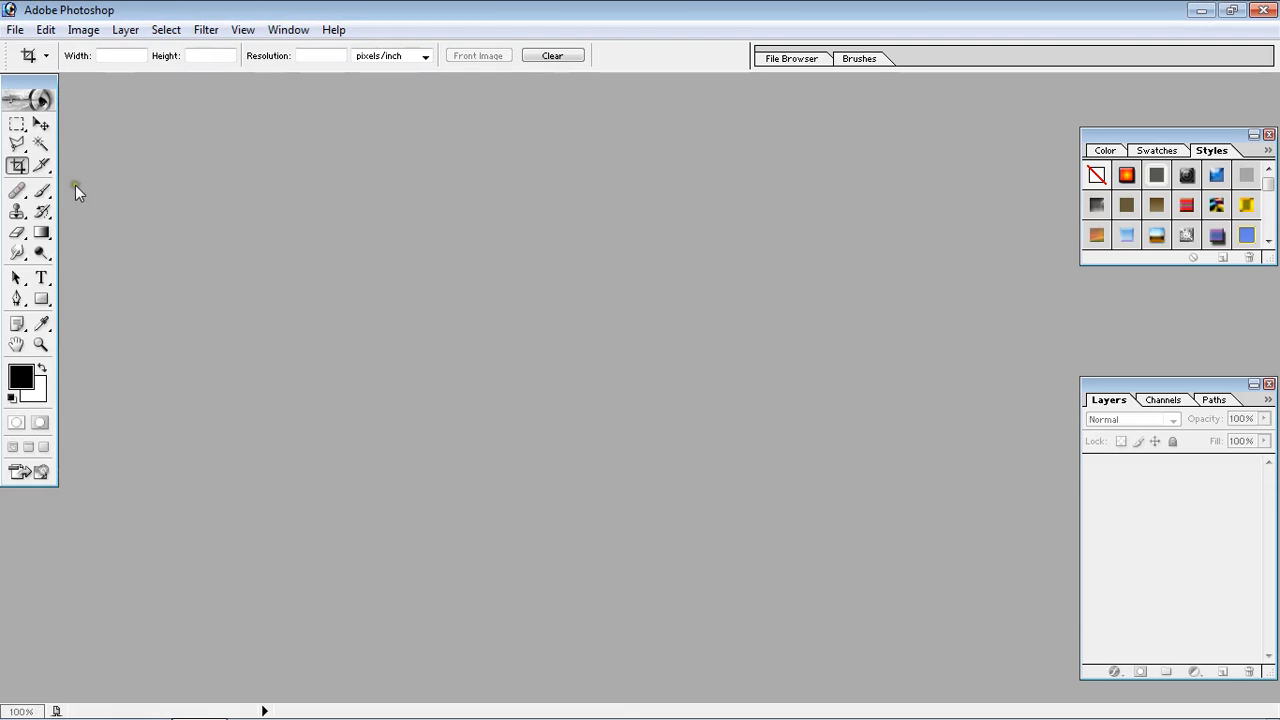
{"action": "left_click", "coordinate": [1206, 9]}
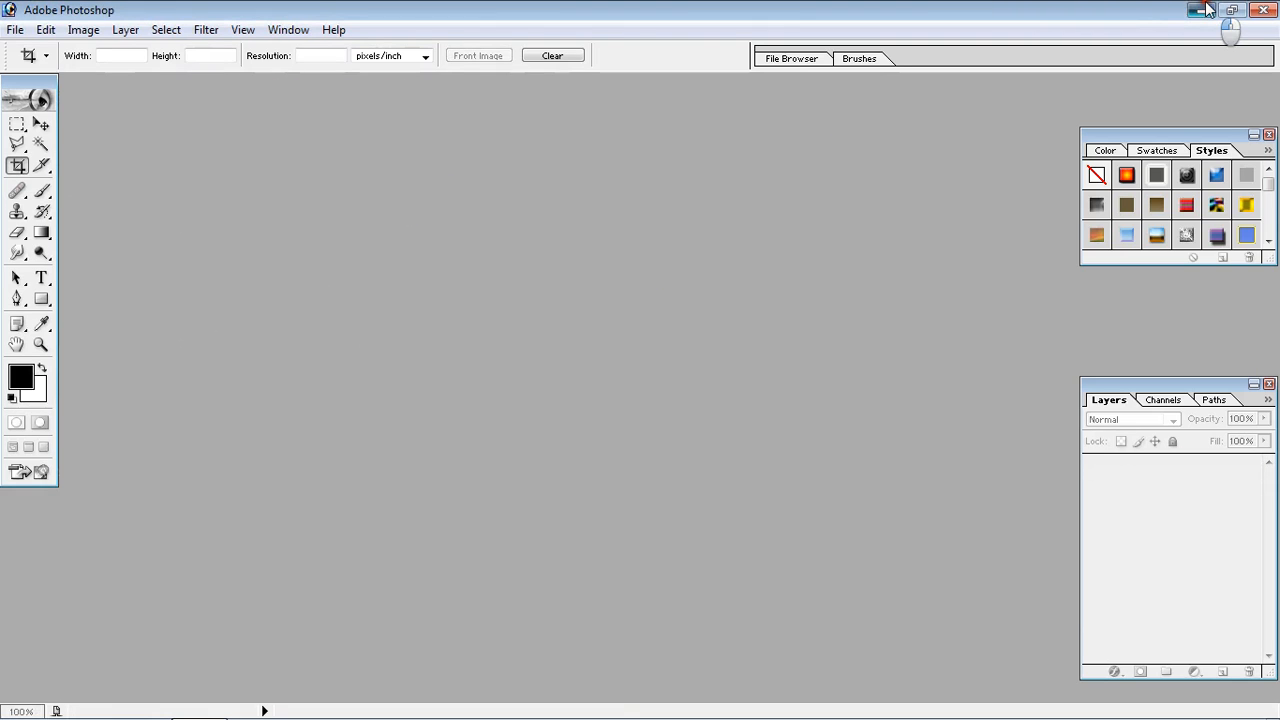